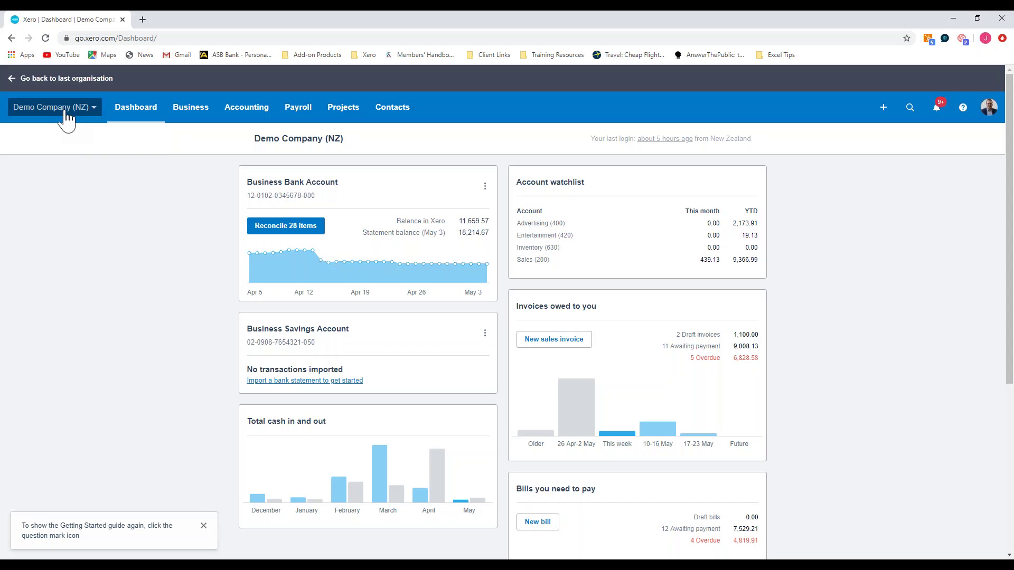
click(67, 115)
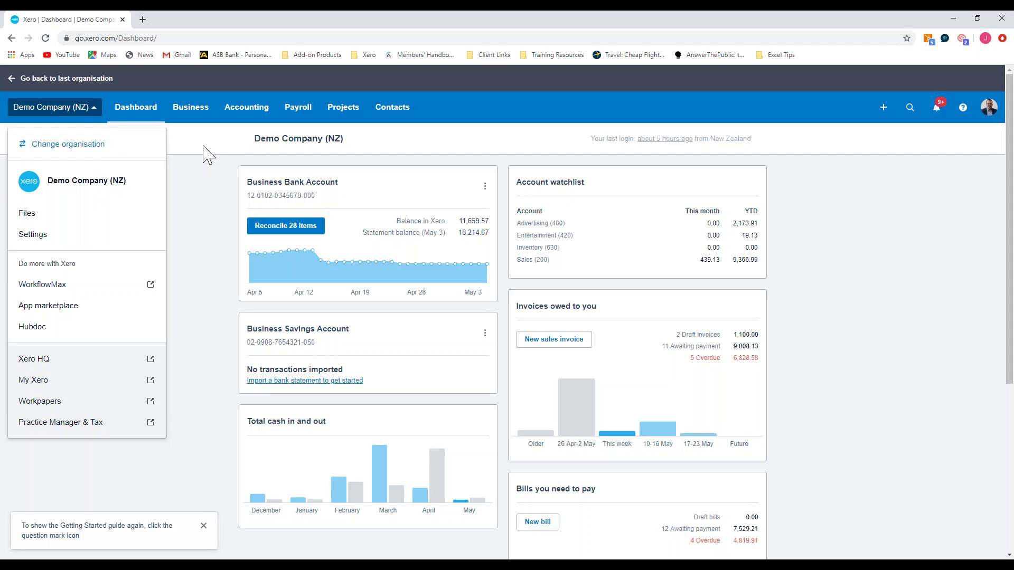
click(207, 154)
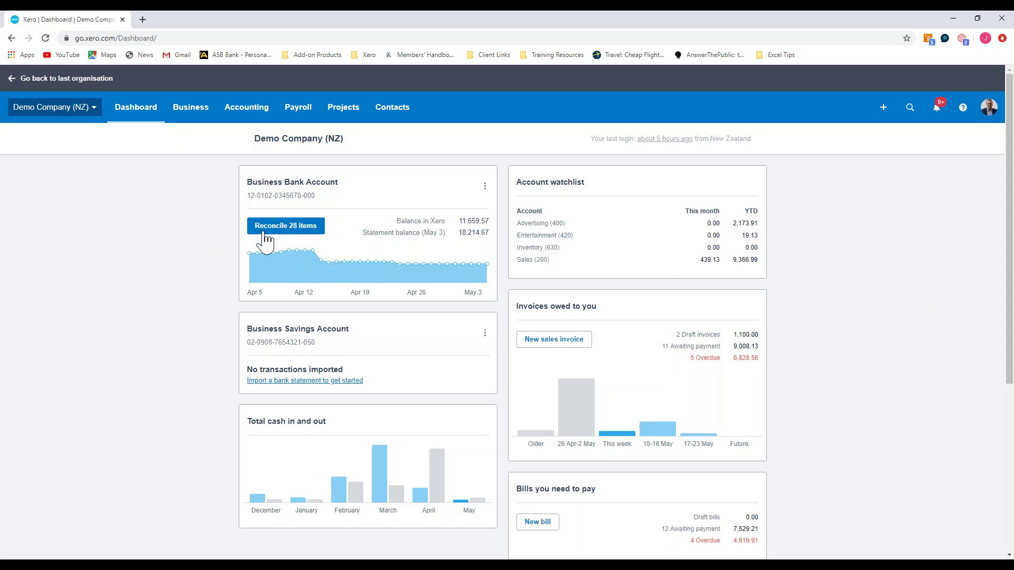
Step: Open the Business Bank Account reconciliation and accept the suggested matches for Truxton Property Management and Ridgeway University
click(257, 233)
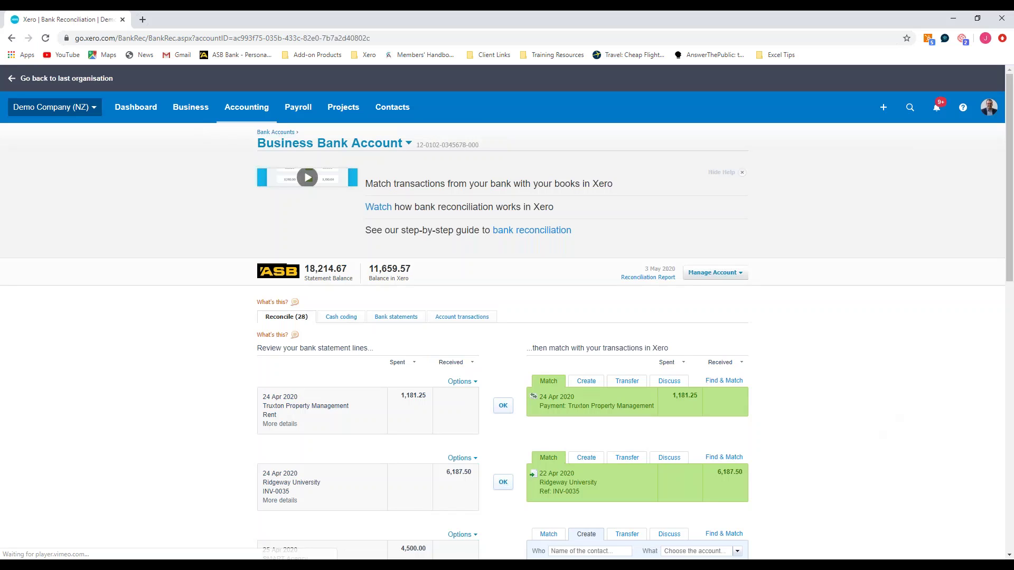
scroll(113, 373, down, 2)
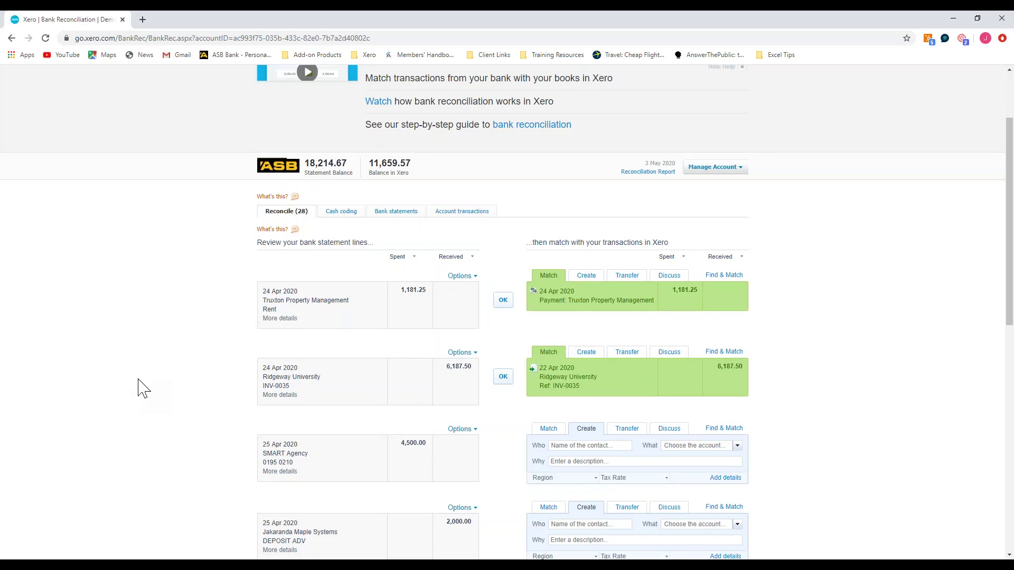
scroll(141, 387, down, 1)
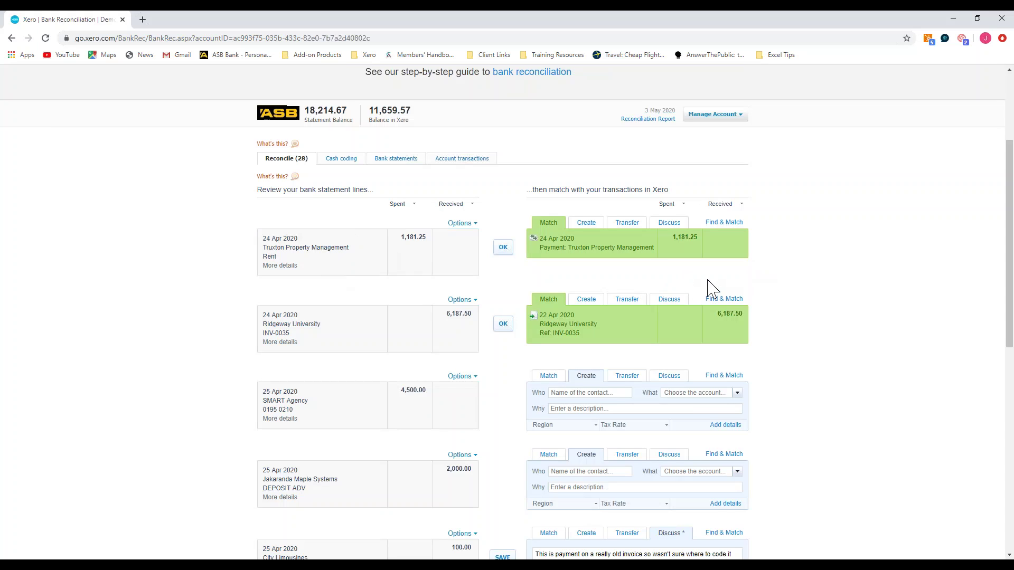
click(503, 248)
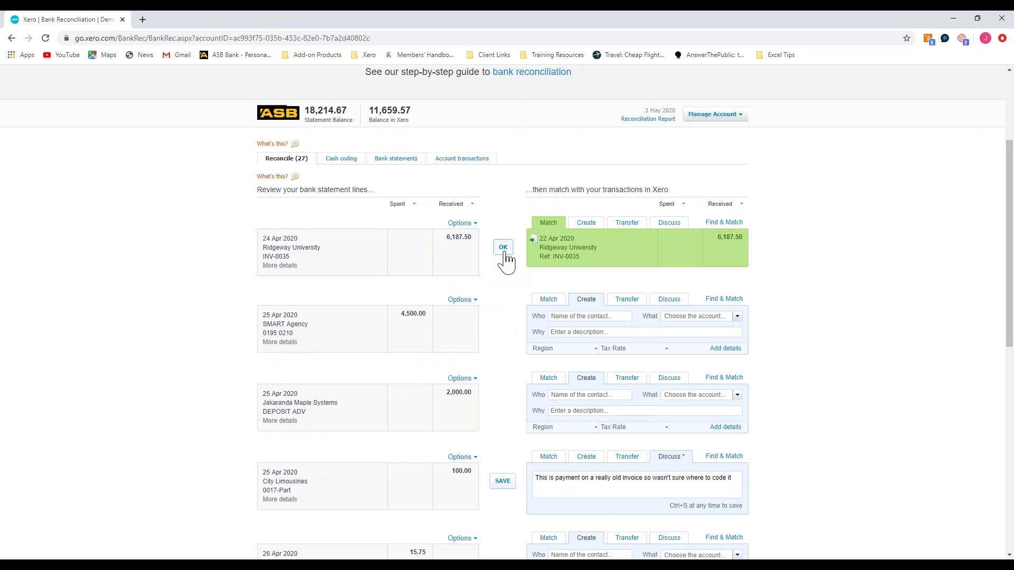
click(504, 252)
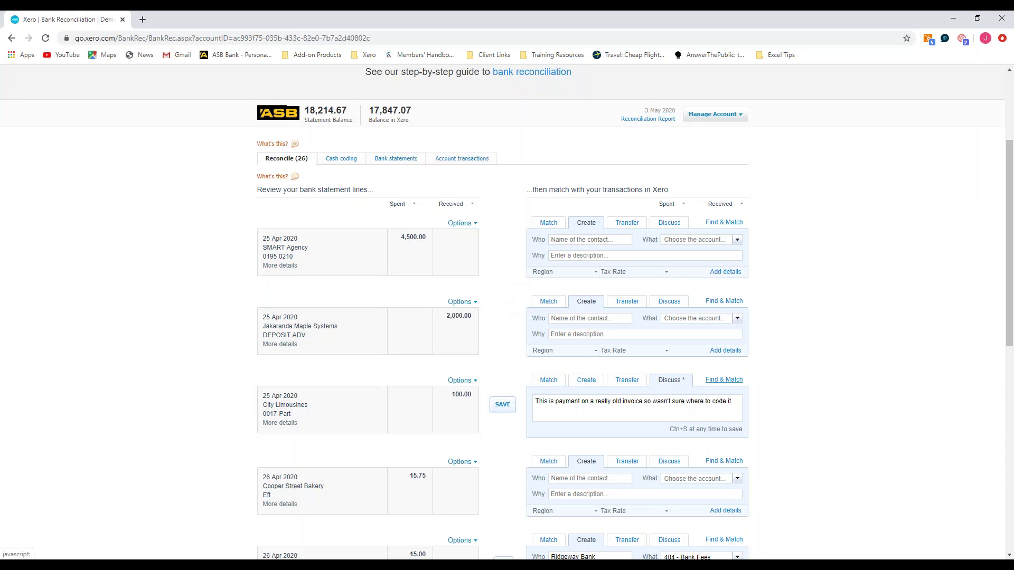
Step: For the City Limousines 100.00 receipt, replace the suggested SMART Agency match with City Limousines invoice INV-0034
click(716, 382)
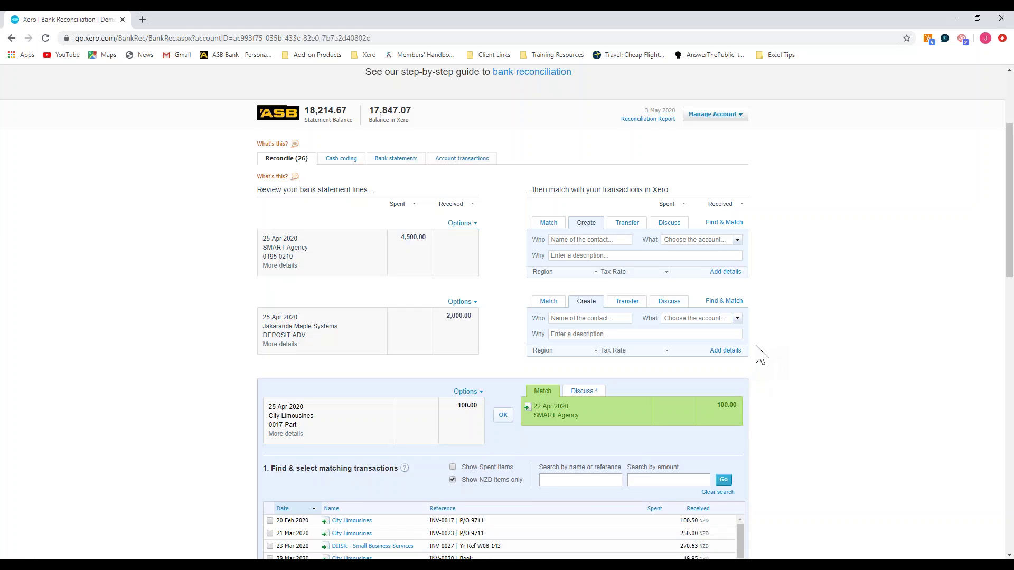
scroll(760, 354, down, 3)
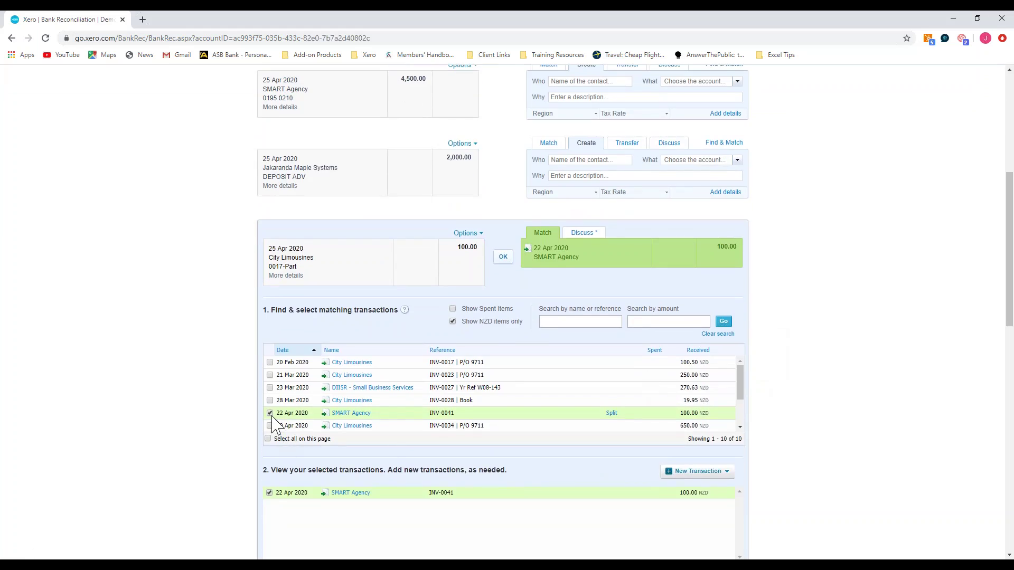
click(270, 413)
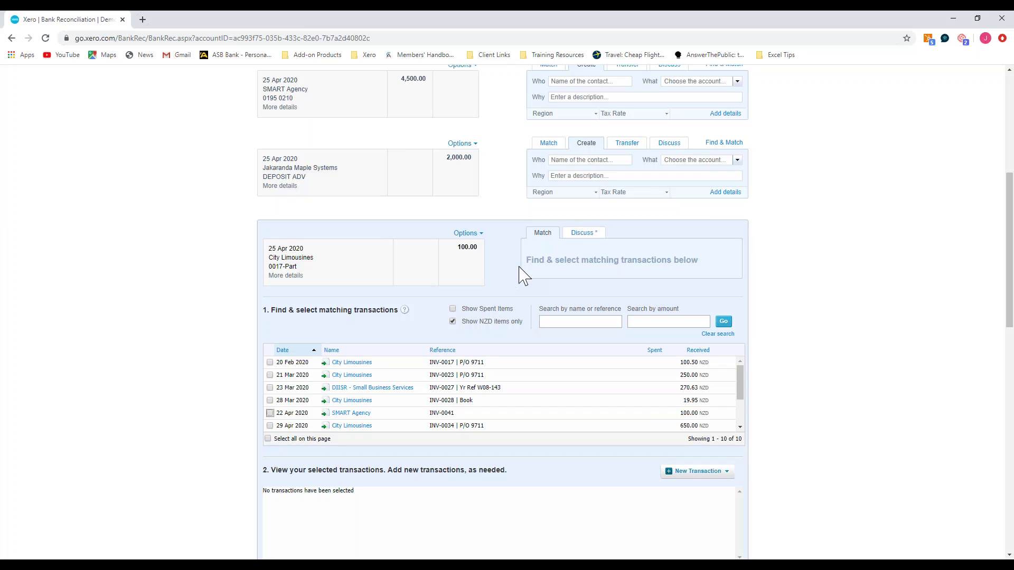
scroll(650, 403, down, 2)
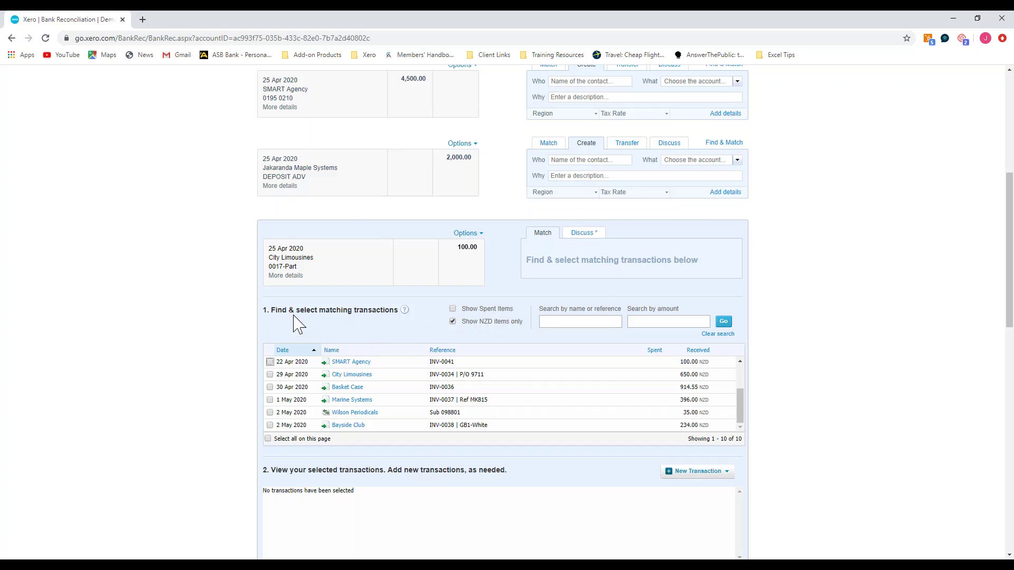
click(270, 374)
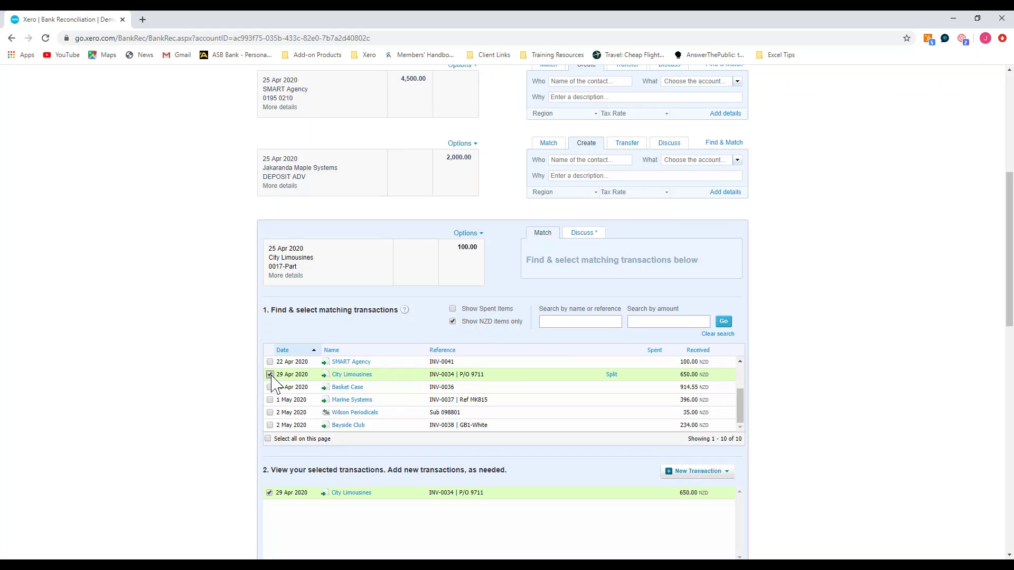
Step: Split invoice INV-0034 with a part payment of 100.00 and close the matching details
click(611, 375)
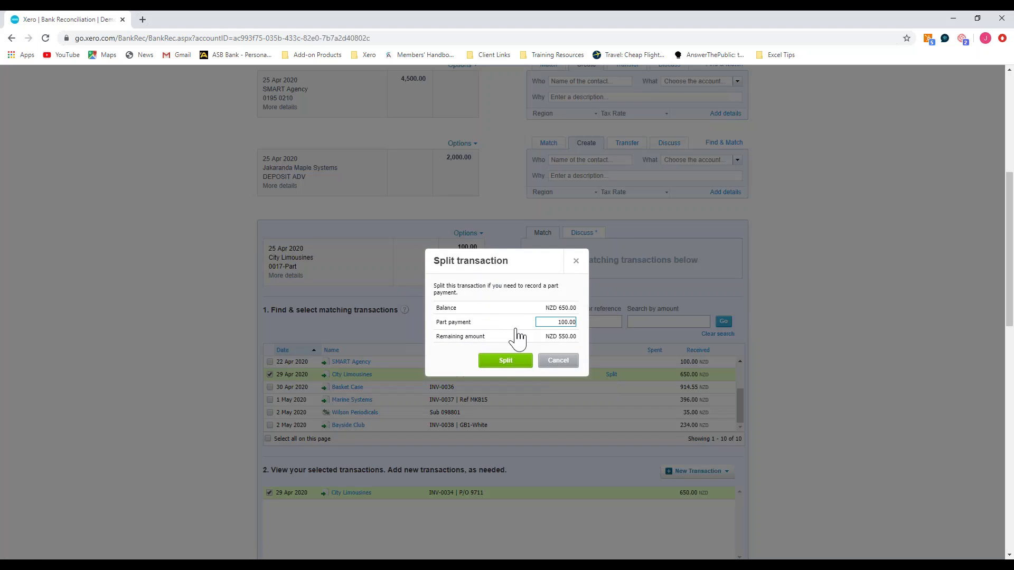
click(507, 364)
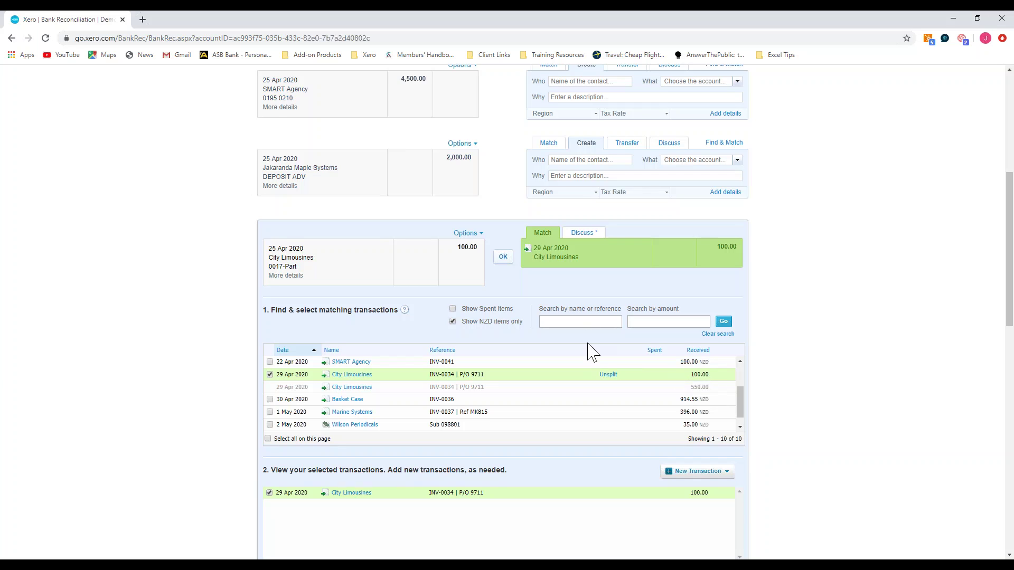
scroll(591, 351, down, 5)
click(721, 393)
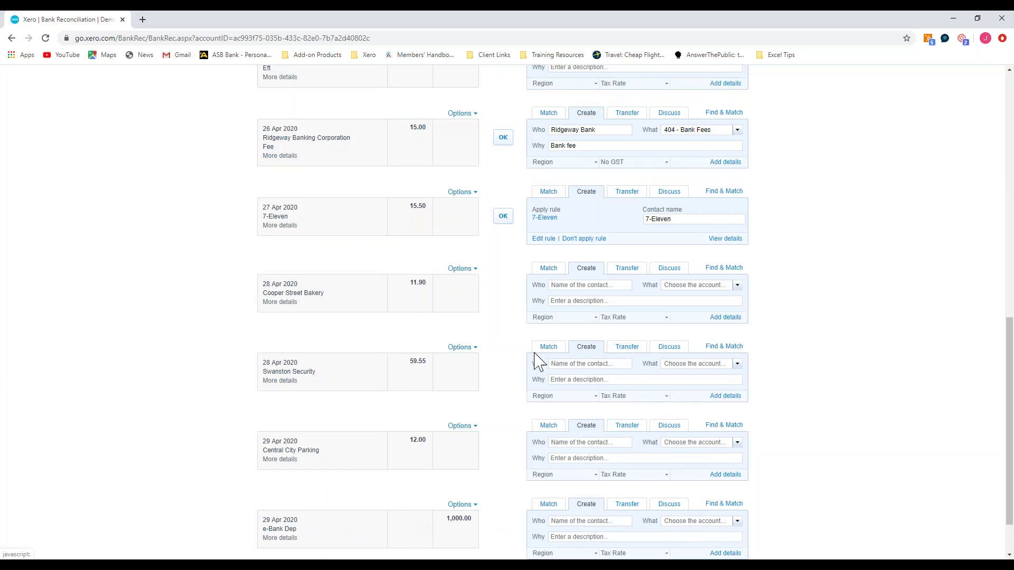
Step: For the Jakaranda Maple Systems 2,000.00 receipt, find matching transactions and select invoices INV-0017, INV-0023 and INV-0027
scroll(539, 361, up, 5)
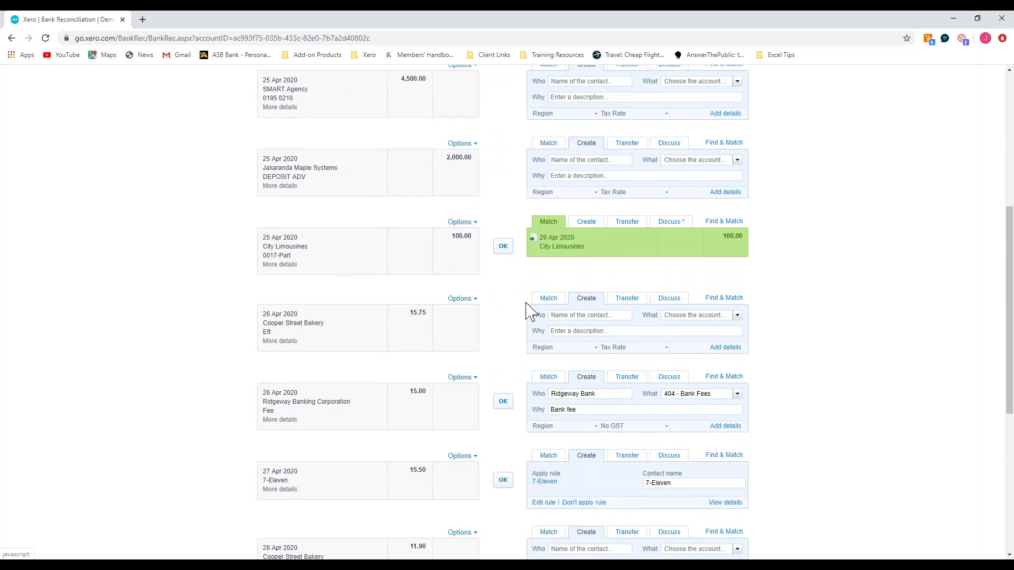
scroll(525, 309, up, 2)
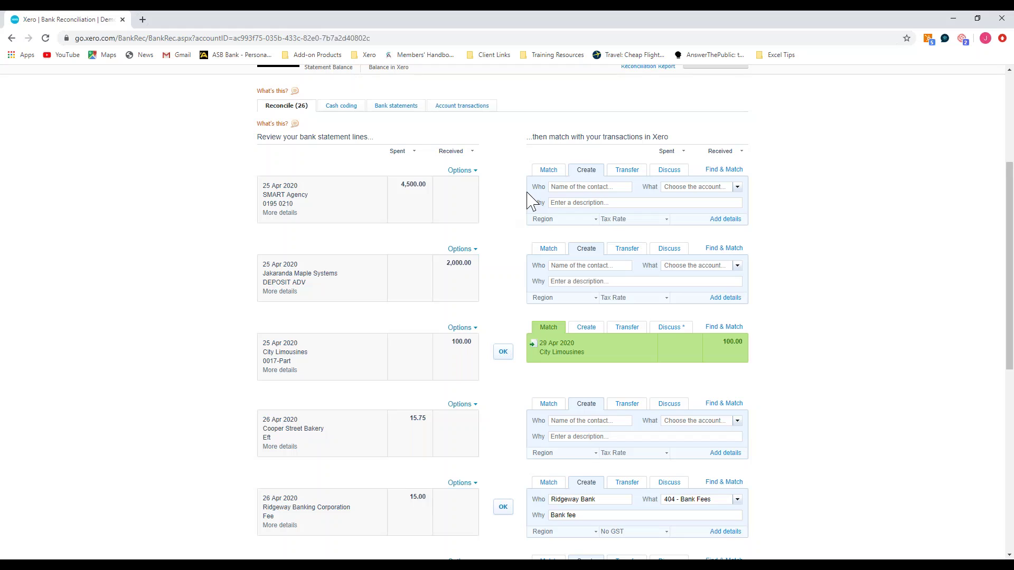
click(718, 251)
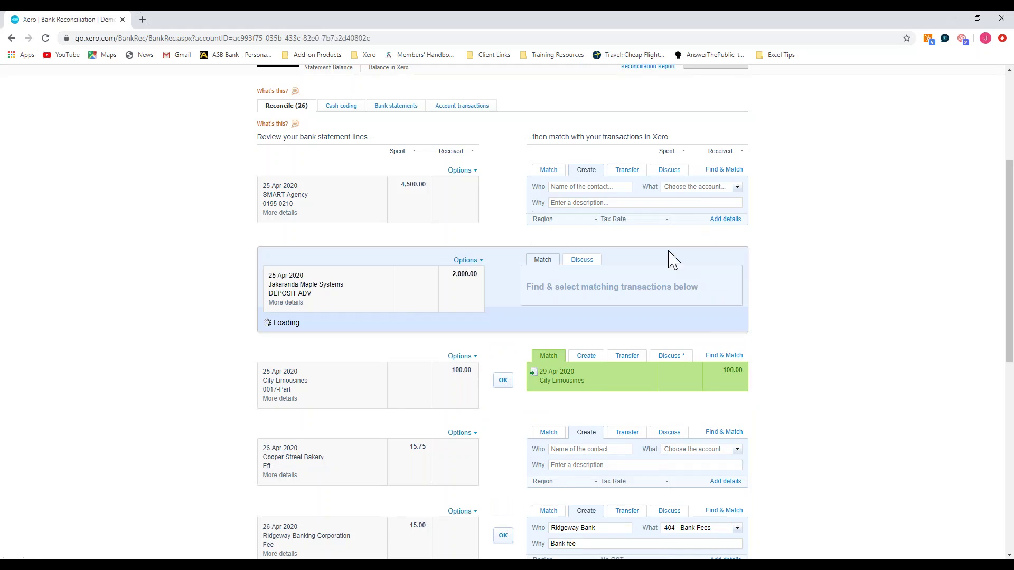
scroll(500, 259, down, 1)
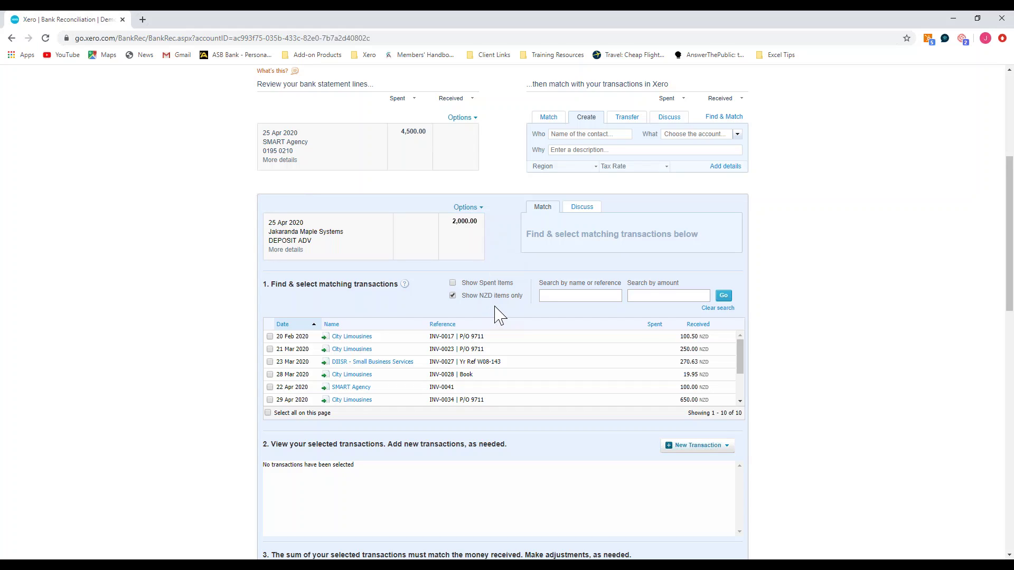
click(270, 337)
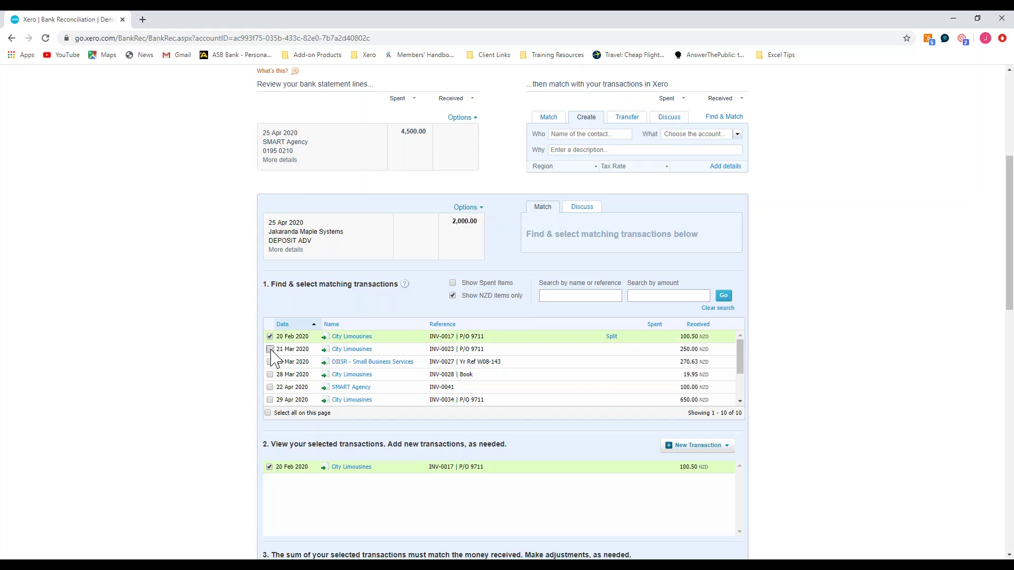
click(270, 349)
click(269, 361)
scroll(443, 294, down, 4)
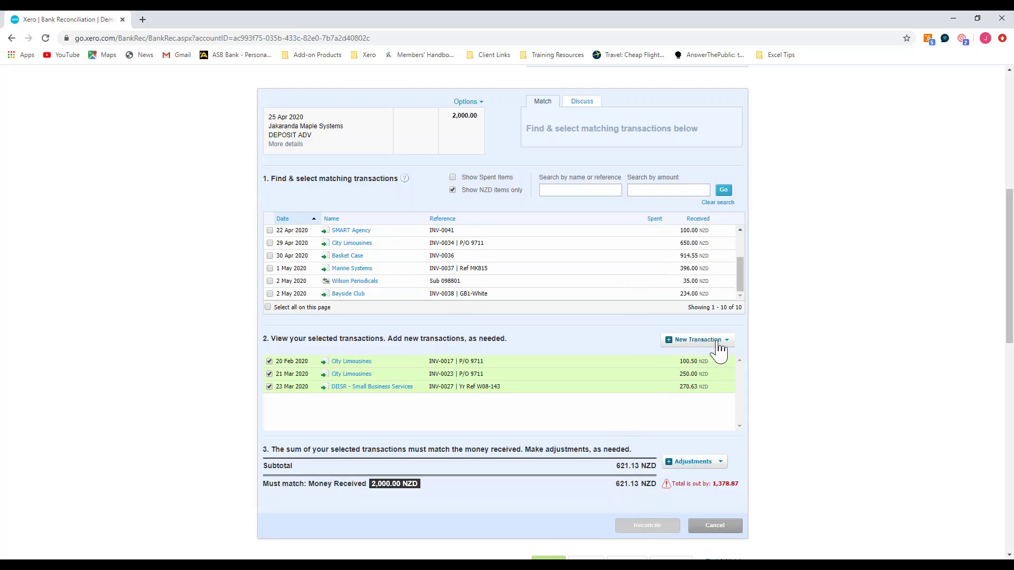
Step: Try adding a Receive Money transaction for the remaining amount as an Overpayment, and cancel it
click(726, 342)
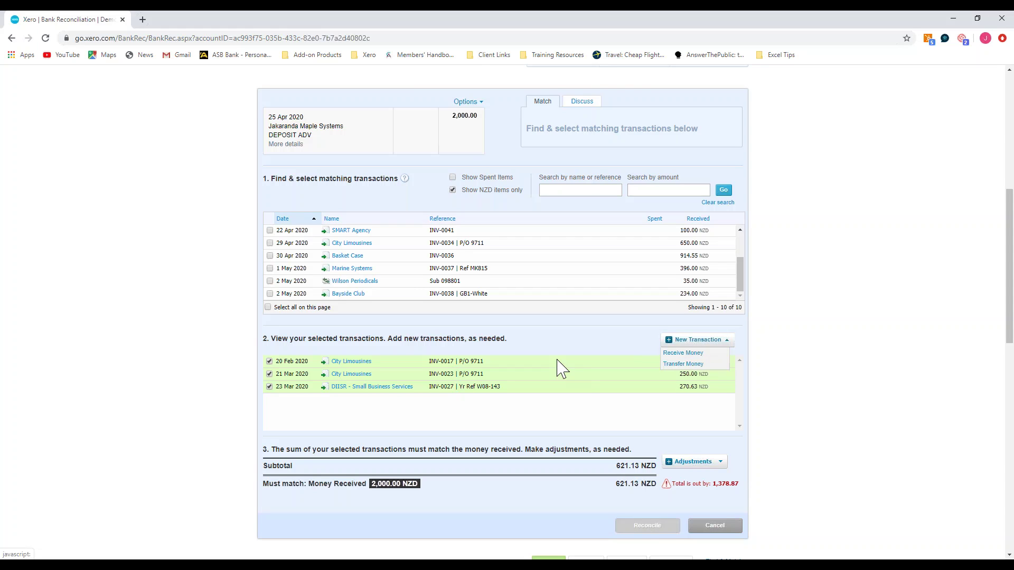
scroll(558, 366, up, 2)
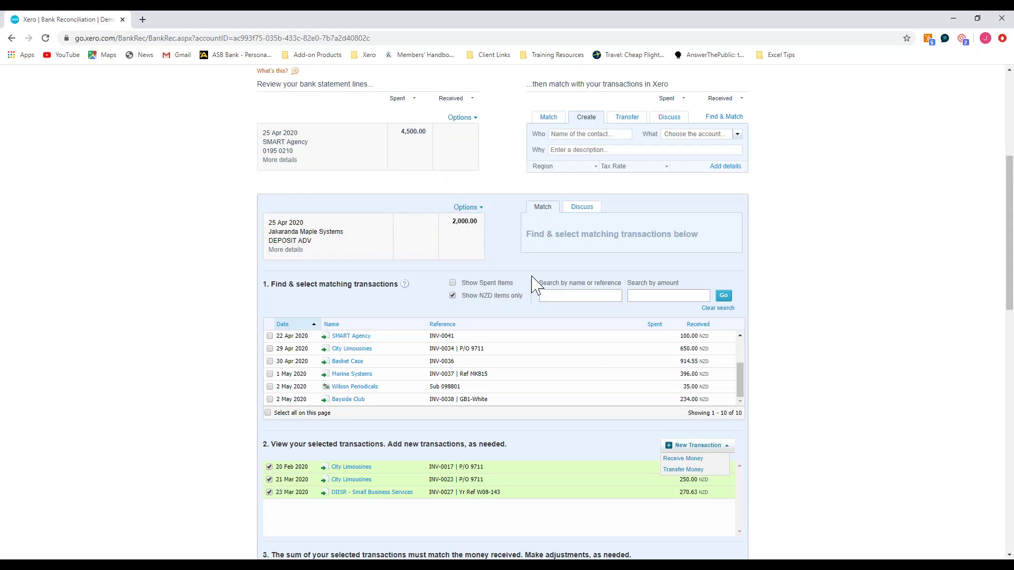
scroll(534, 280, down, 1)
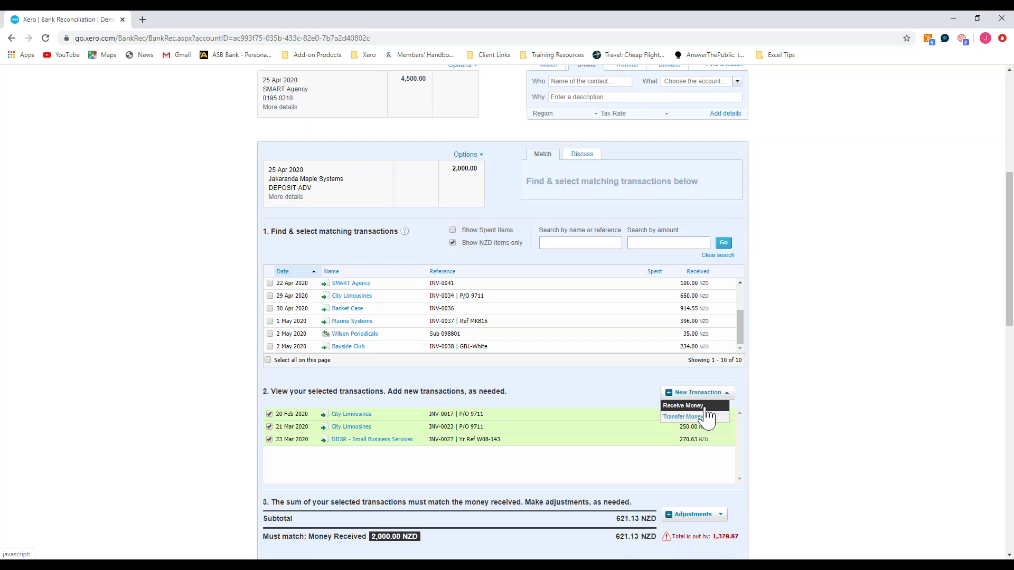
click(706, 407)
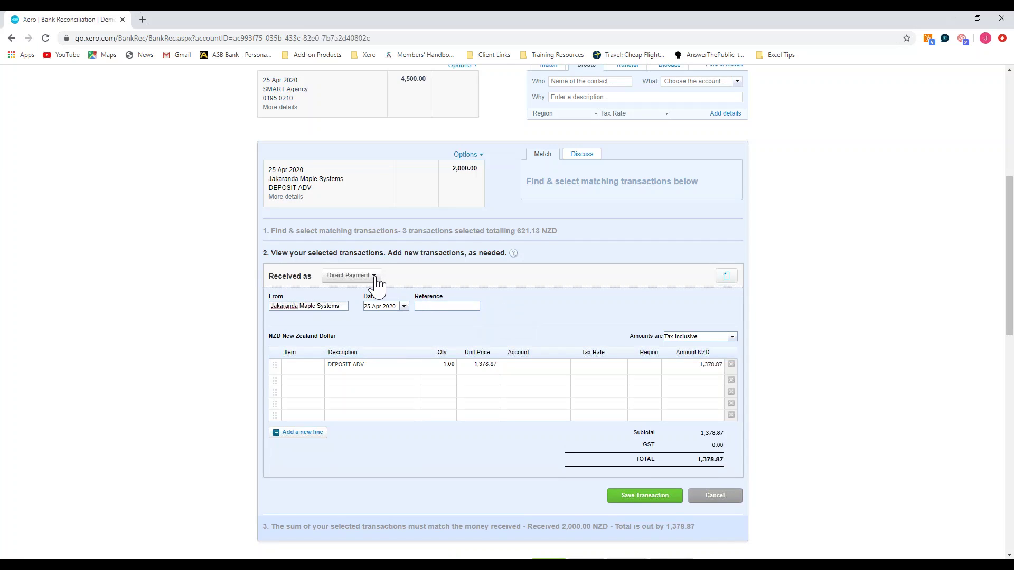
click(375, 279)
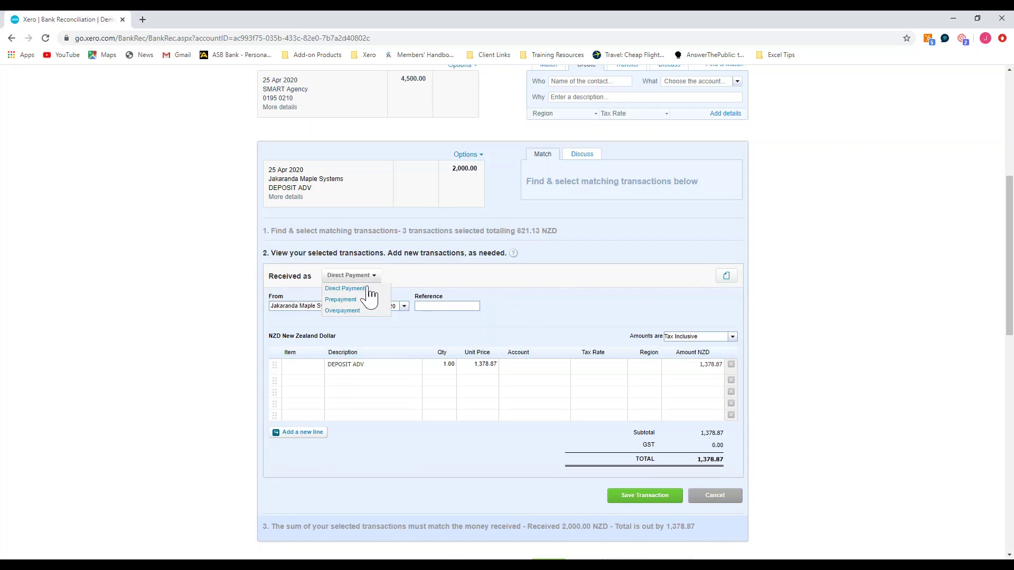
click(362, 311)
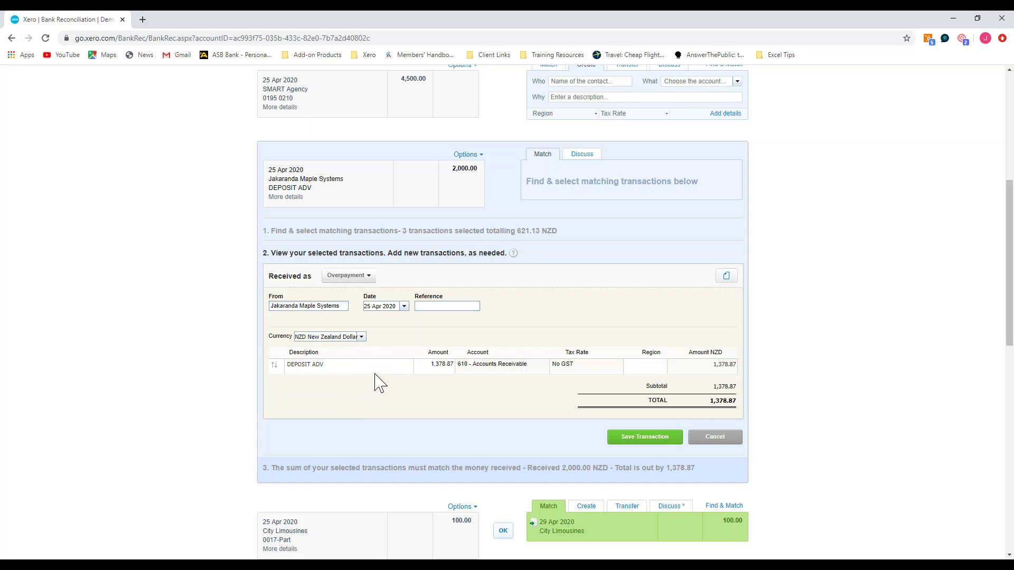
click(714, 437)
Step: Add a Receive Money transaction for the remaining amount, try it as a Prepayment, and set it back to Direct Payment
click(722, 394)
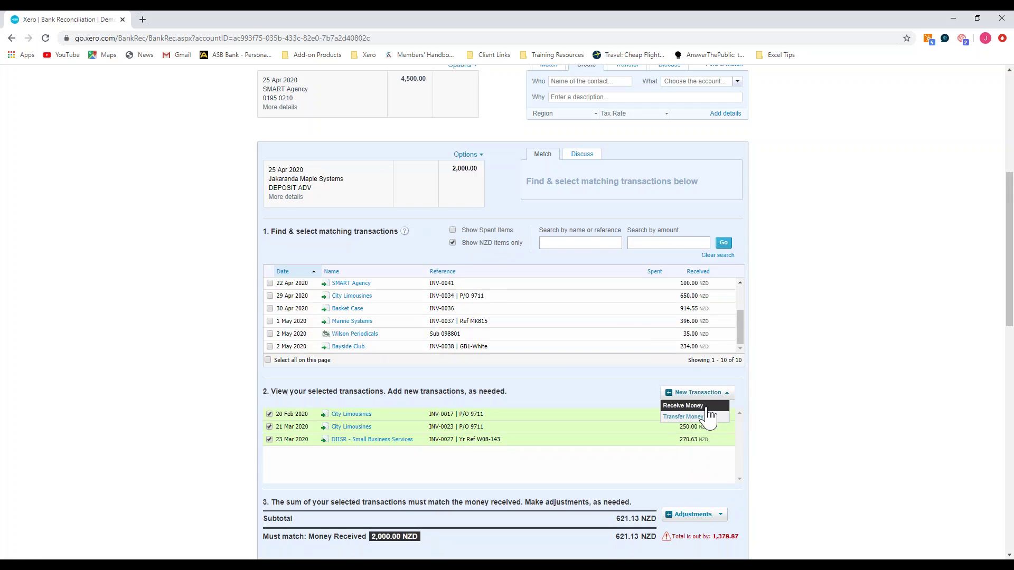
click(705, 406)
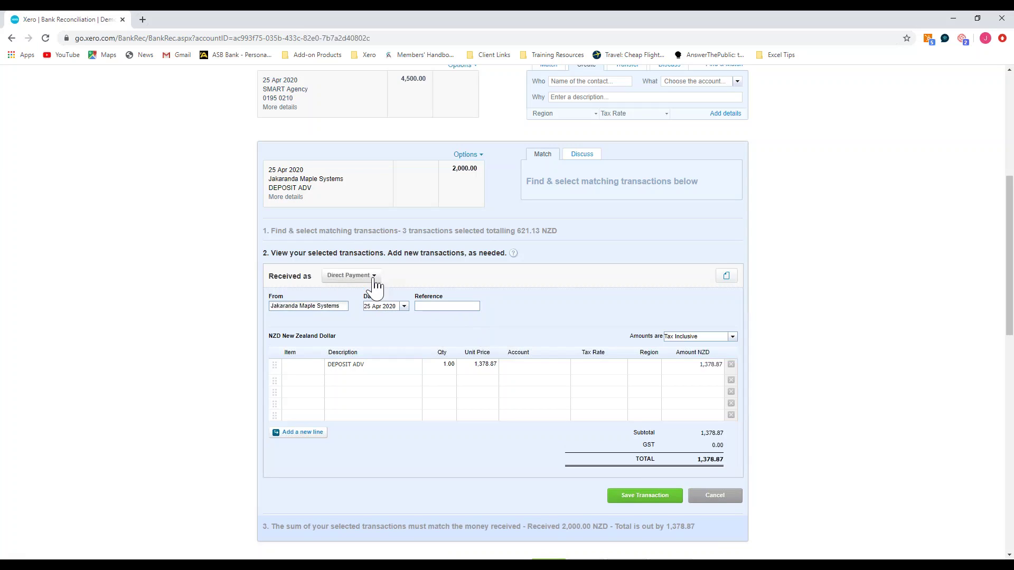
click(375, 279)
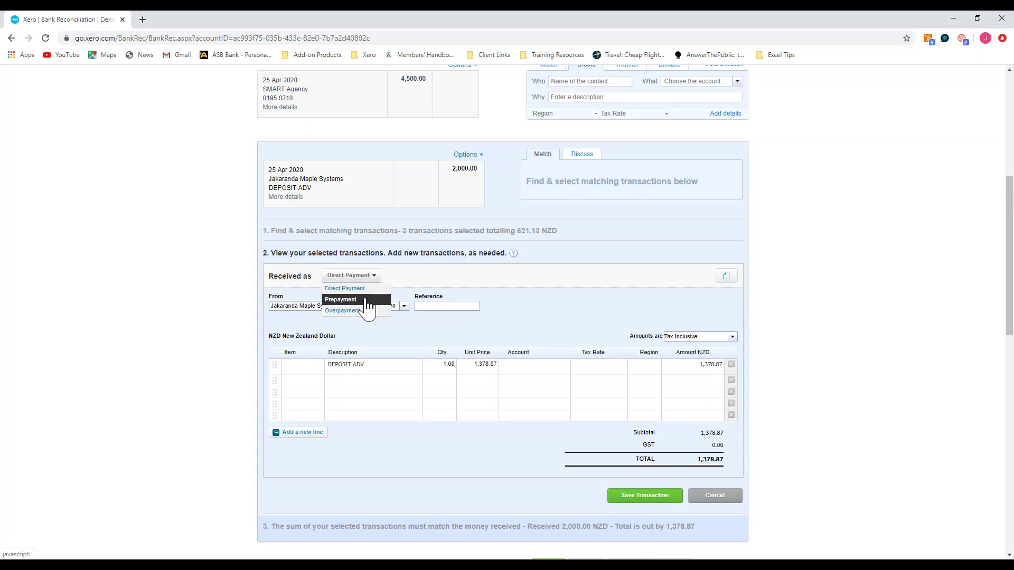
click(348, 299)
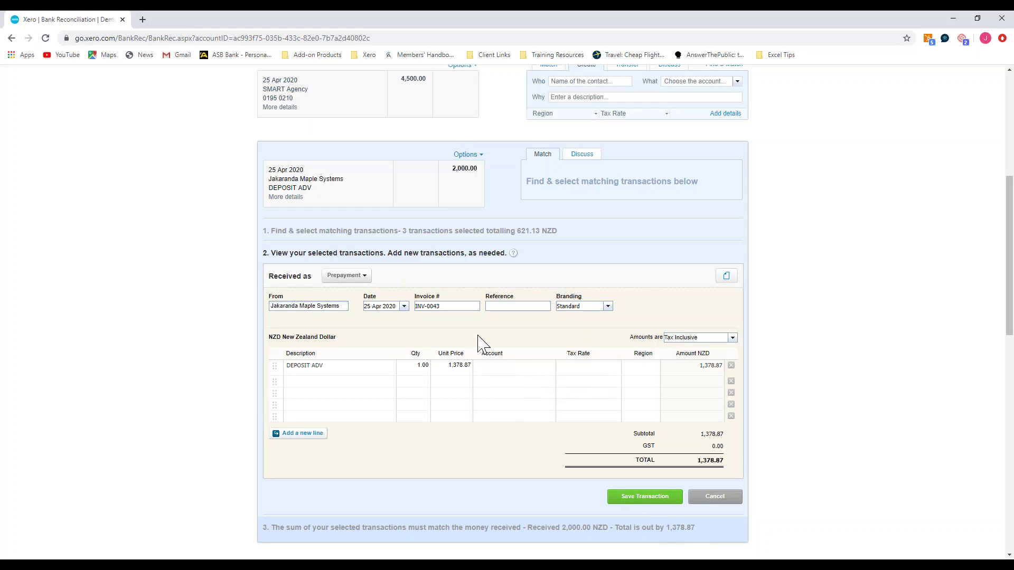
click(365, 277)
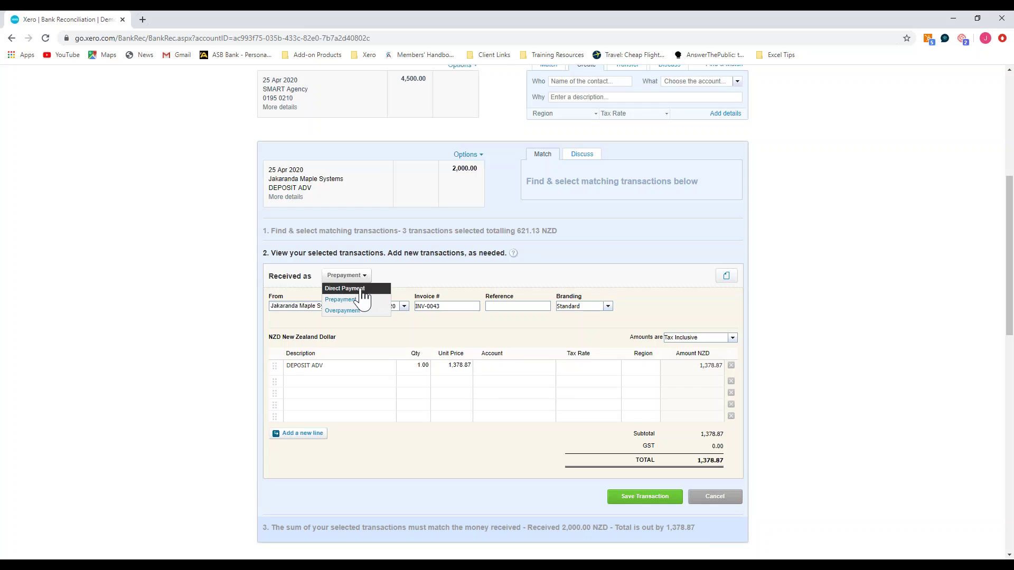
click(362, 289)
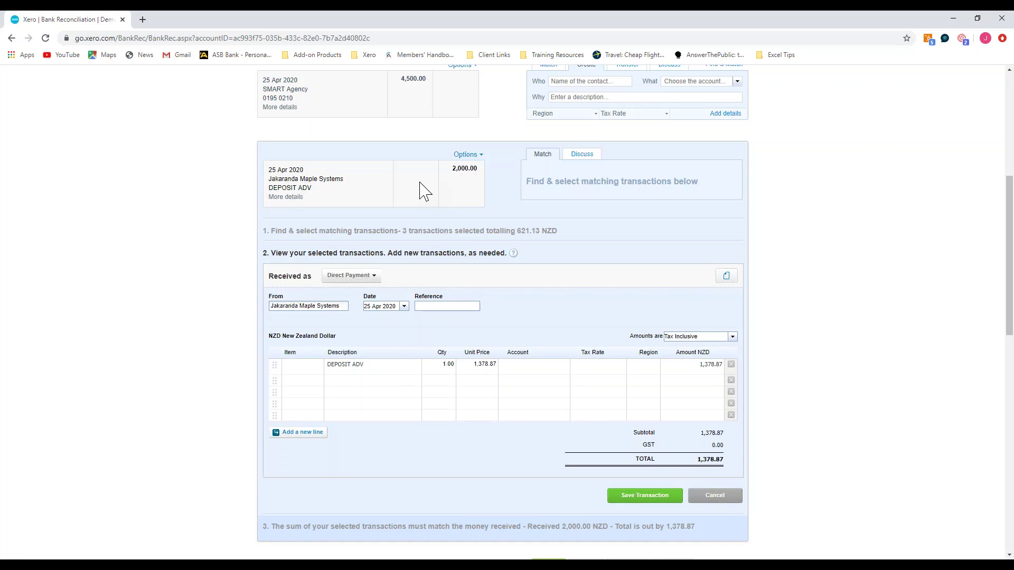
Step: Assign the DEPOSIT ADV line of the direct payment to account 200 - Sales
click(550, 369)
text(sal)
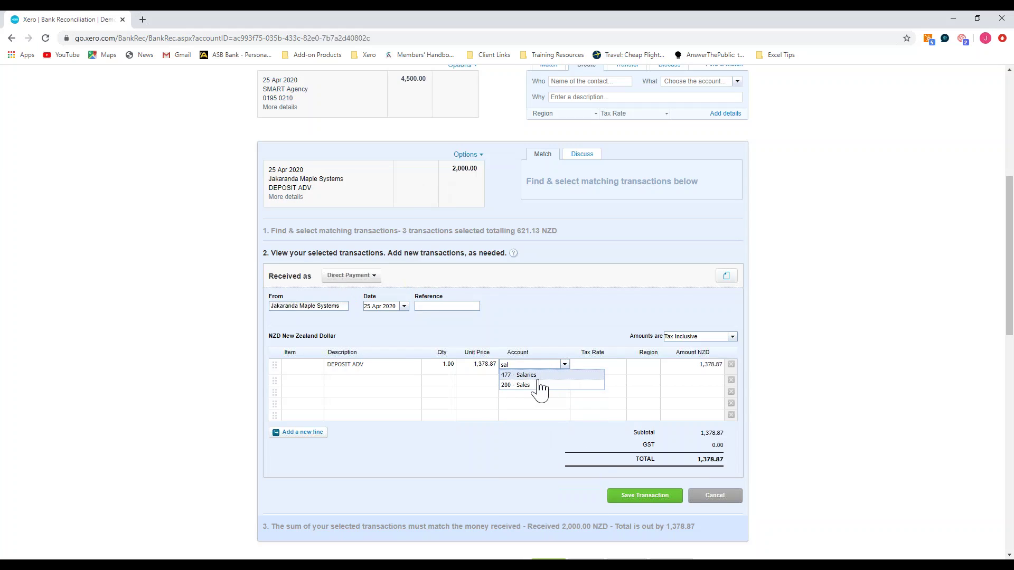
click(534, 388)
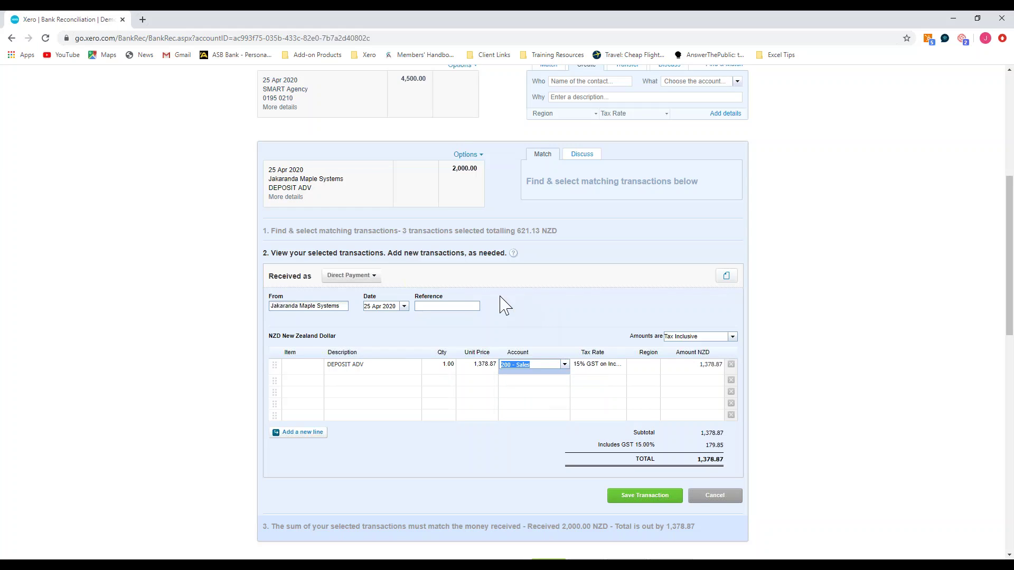
Step: Cancel the direct payment being added and close the matching for the Jakaranda Maple Systems 2,000.00 receipt
click(372, 276)
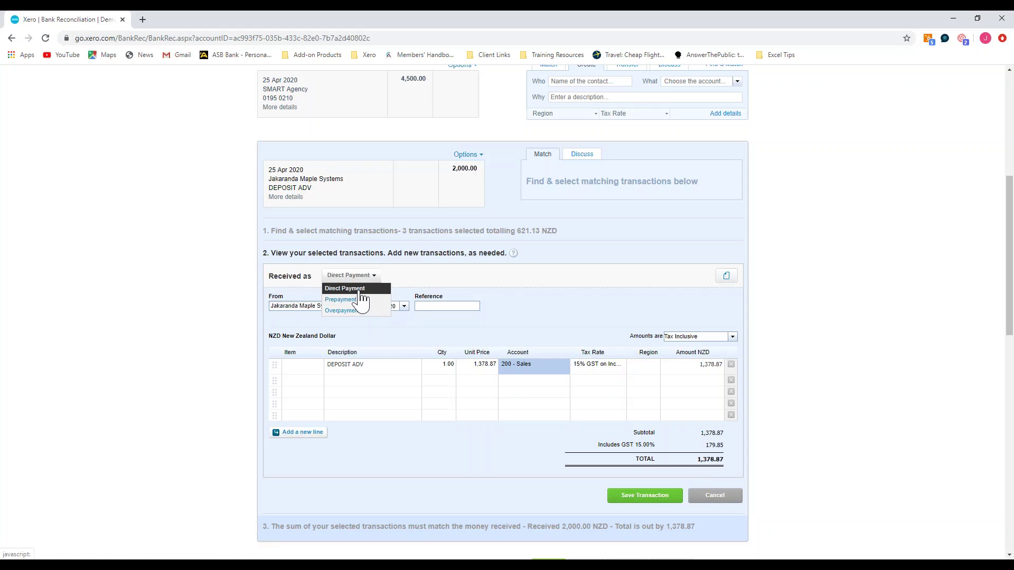
click(719, 499)
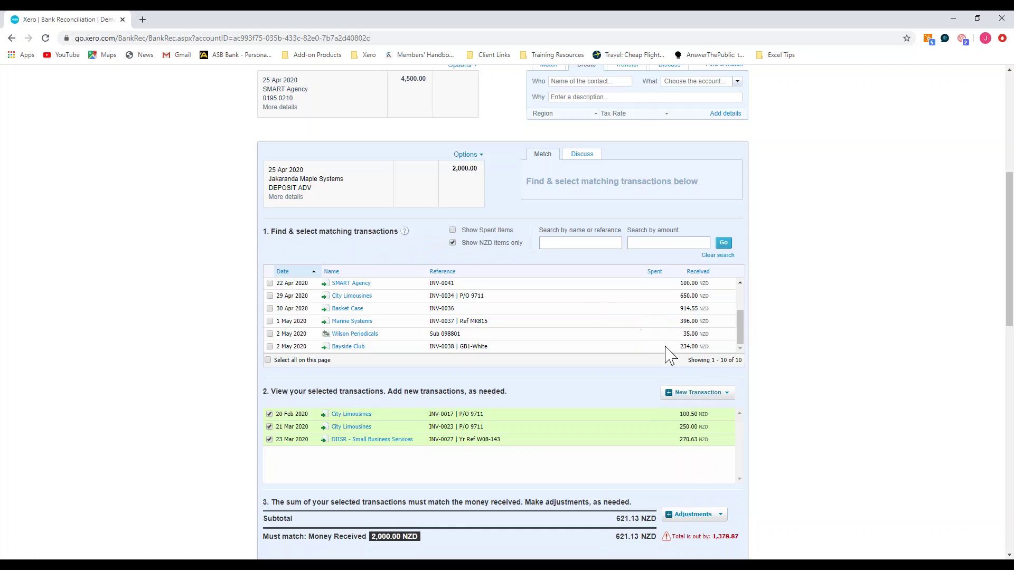
scroll(712, 470, down, 3)
click(715, 419)
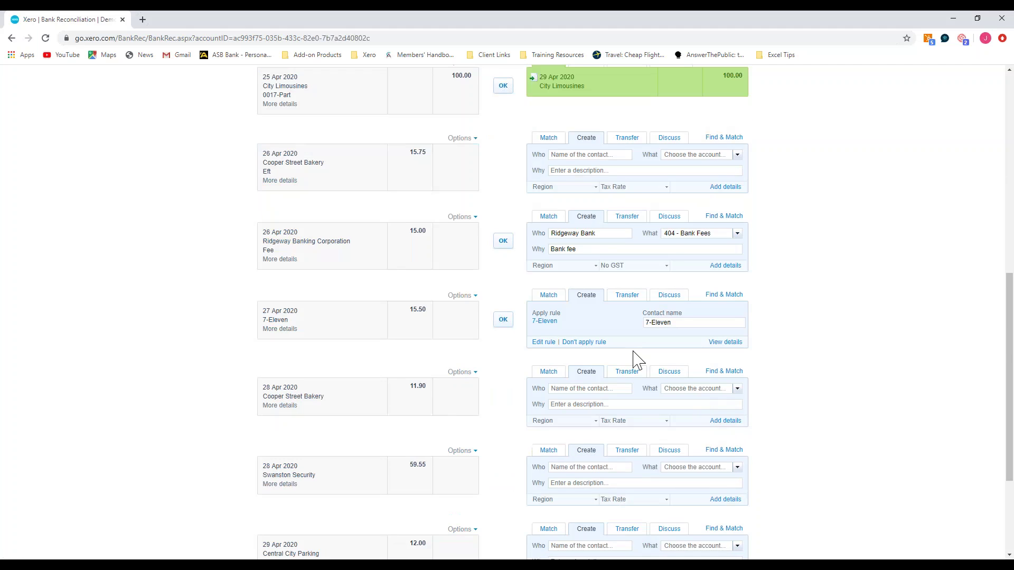
scroll(633, 358, up, 5)
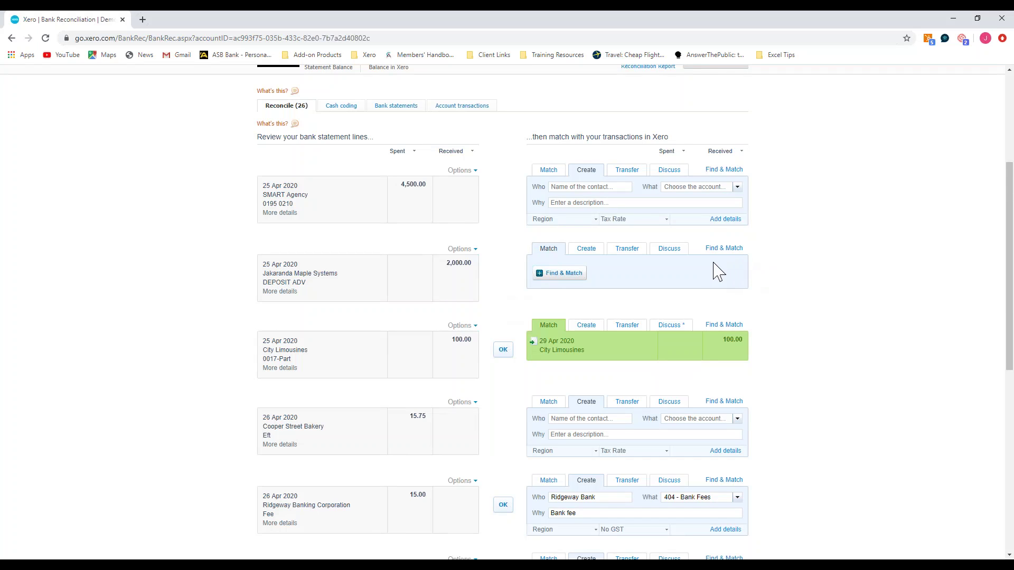
Step: Try adding a direct payment for the full 2,000.00 Jakaranda Maple Systems receipt, view its payment types, and cancel it
click(579, 252)
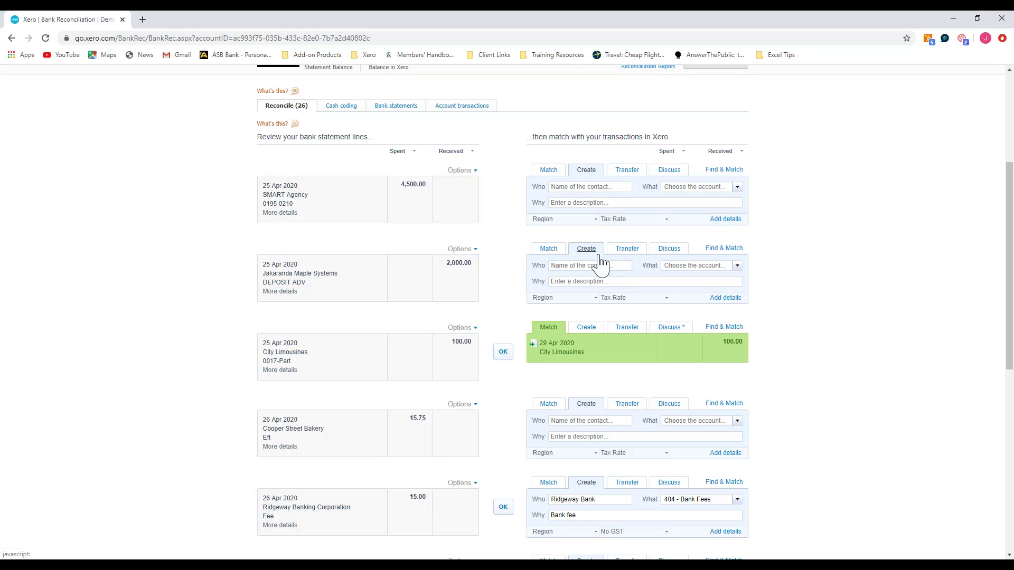
click(722, 249)
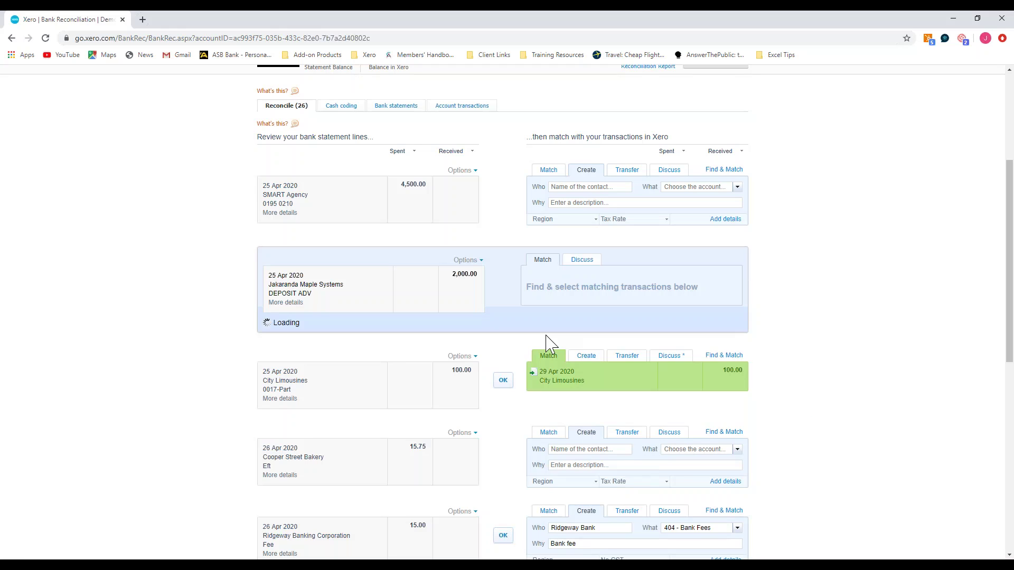
scroll(508, 349, down, 1)
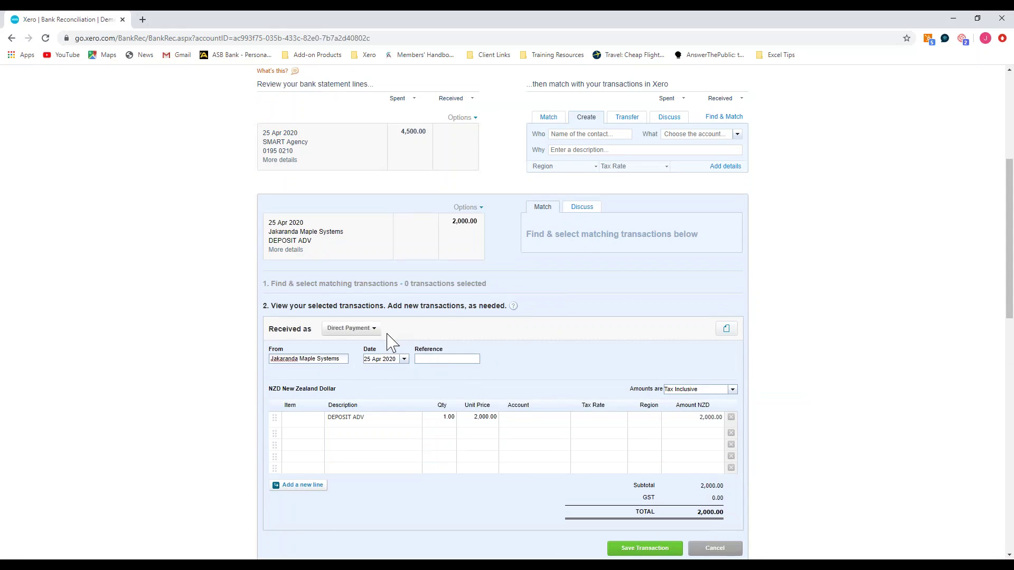
click(375, 334)
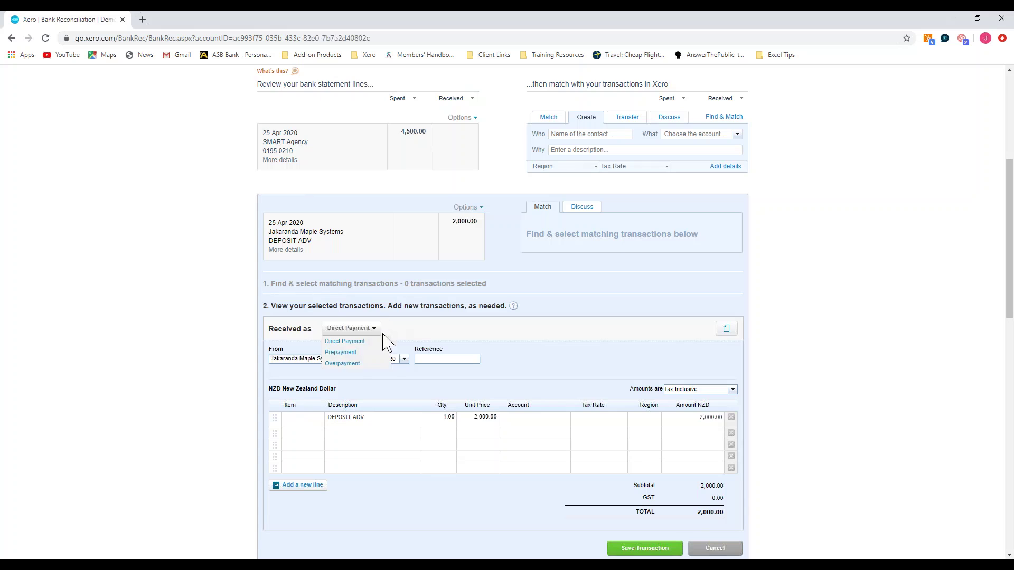
click(525, 371)
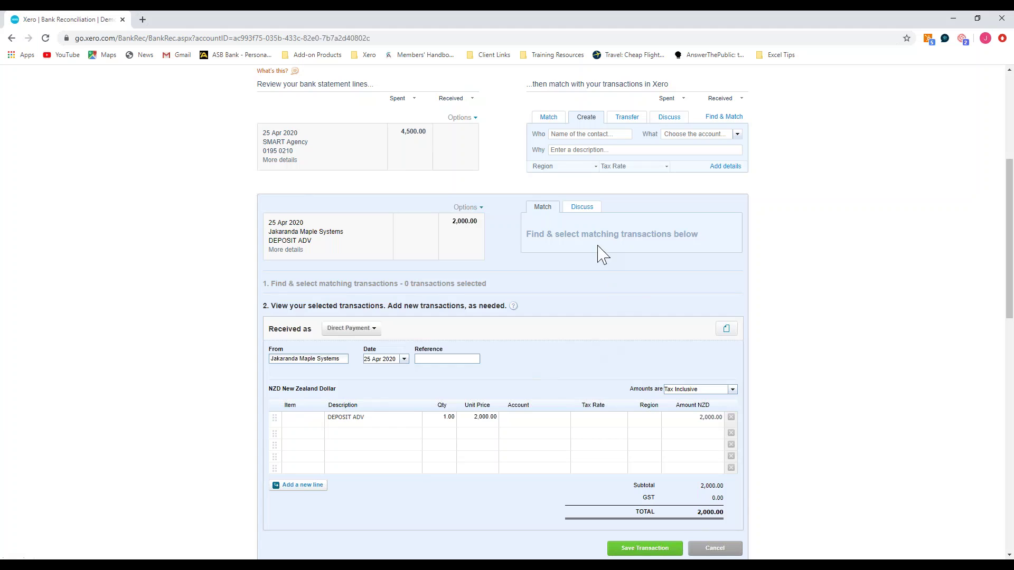
scroll(691, 335, down, 3)
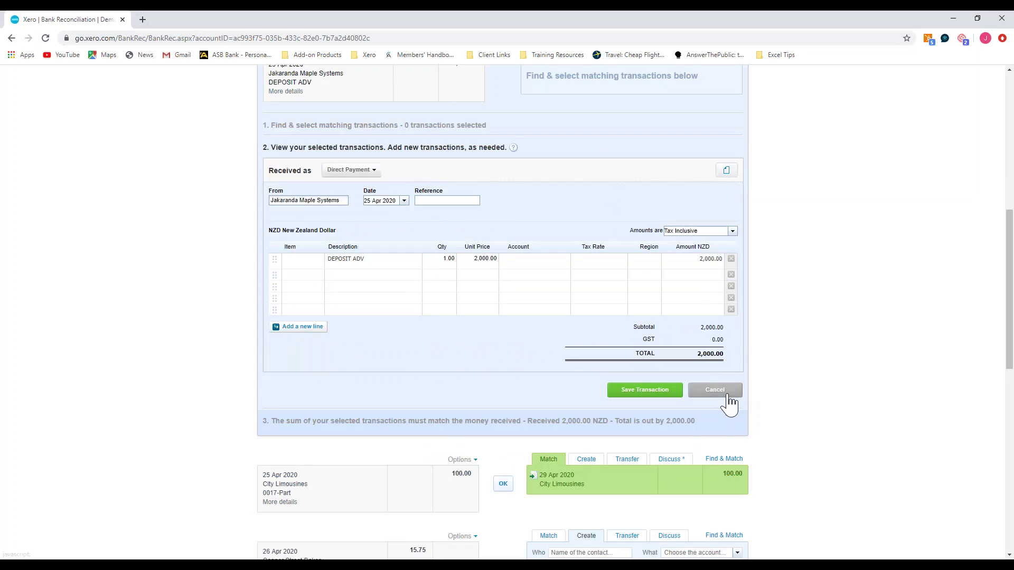
click(717, 390)
scroll(639, 375, up, 2)
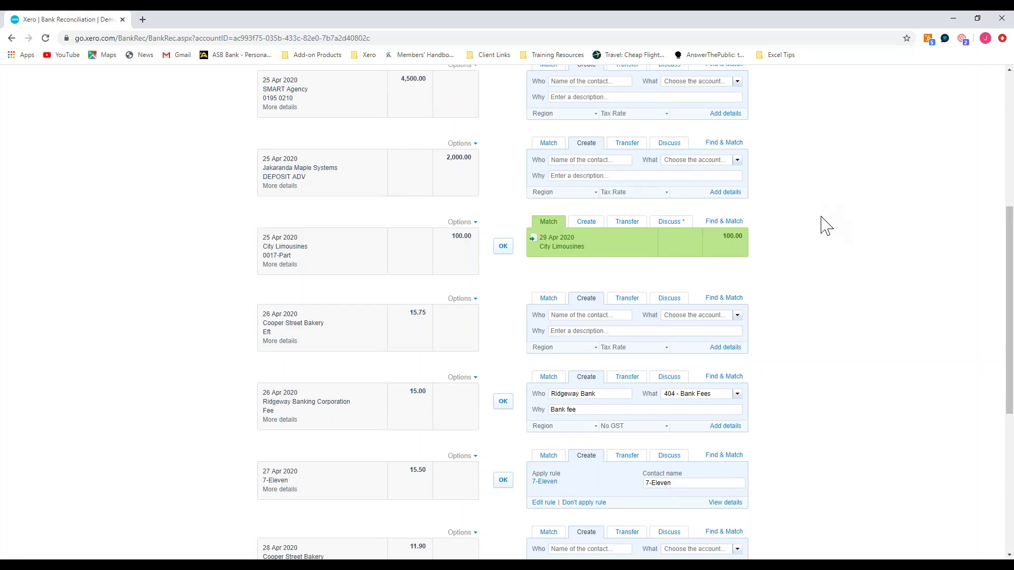
Step: For the SMART Agency 4,500.00 payment, find matching transactions and select bills SM0195 and SM0210
scroll(825, 224, up, 2)
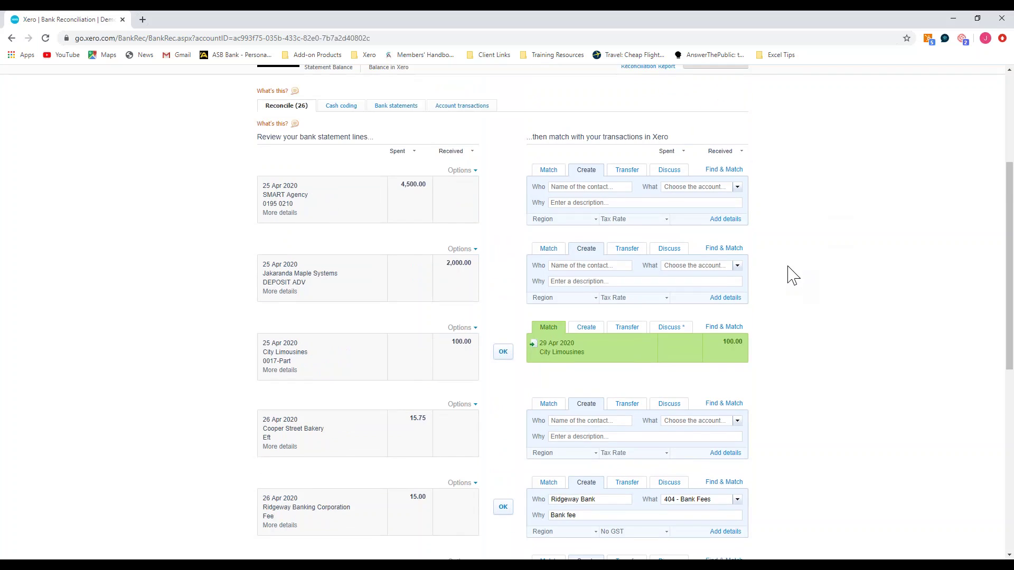
click(723, 248)
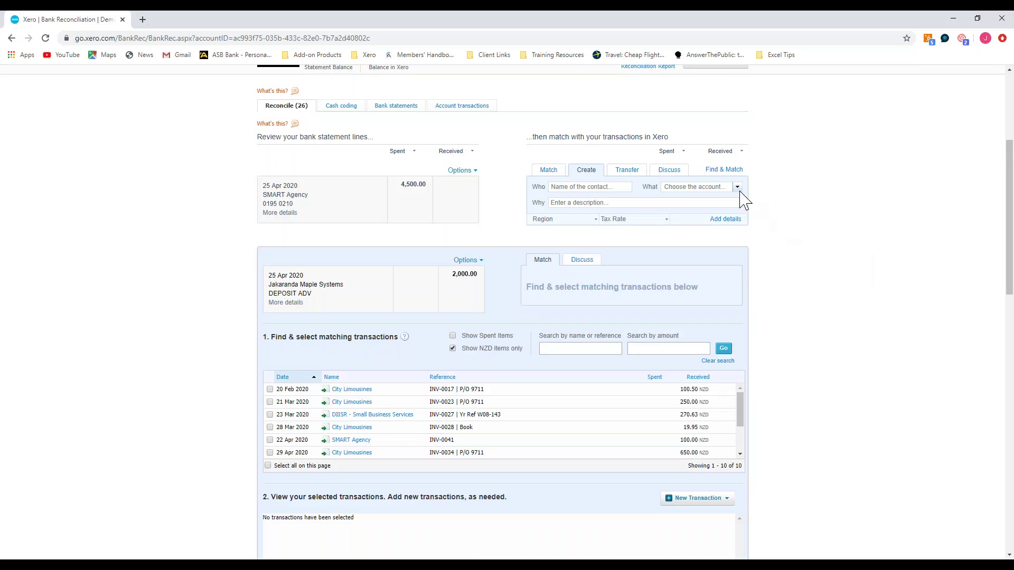
click(730, 170)
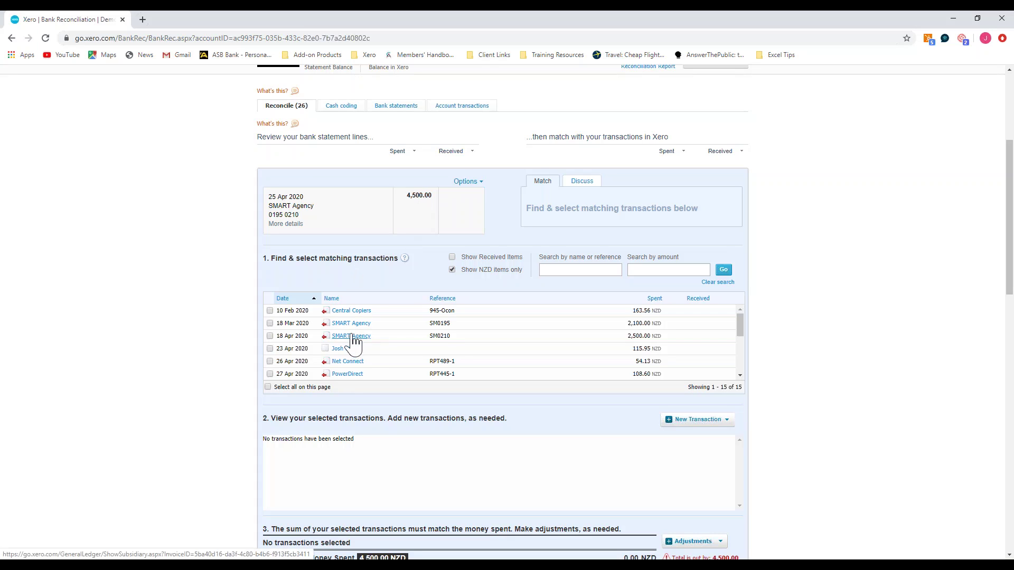
click(270, 323)
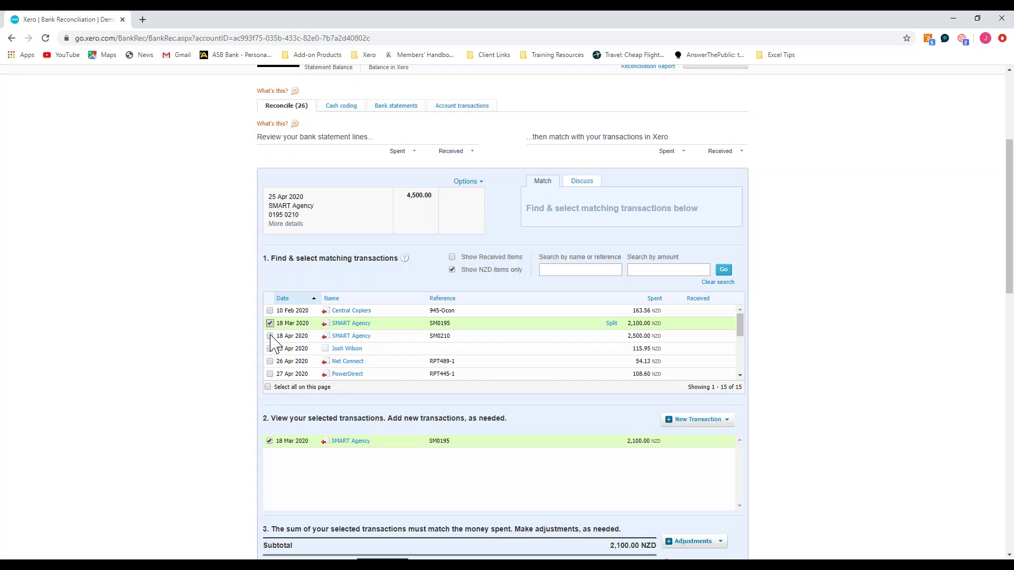
click(270, 336)
scroll(383, 255, down, 1)
scroll(382, 256, down, 4)
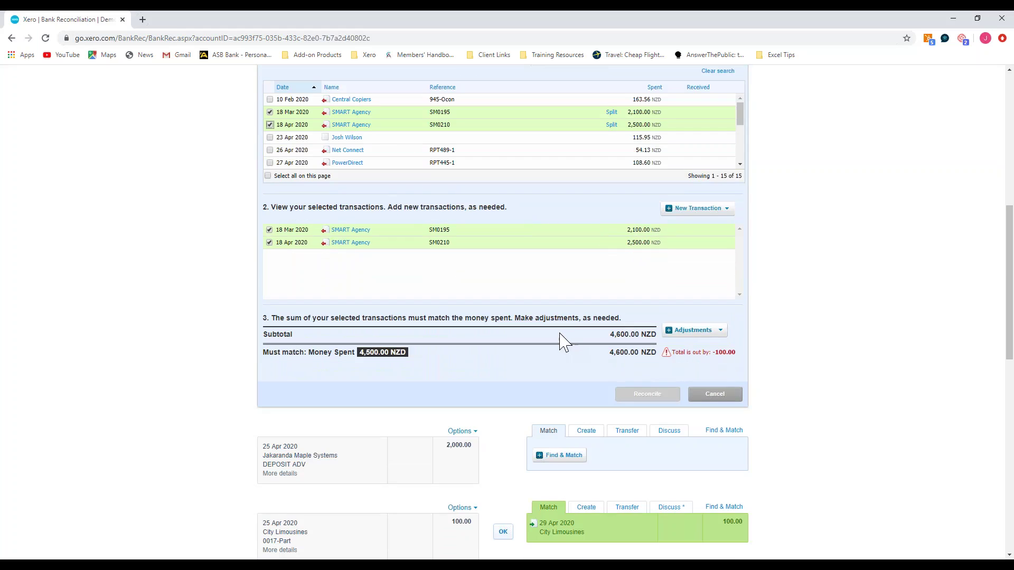
scroll(562, 342, up, 4)
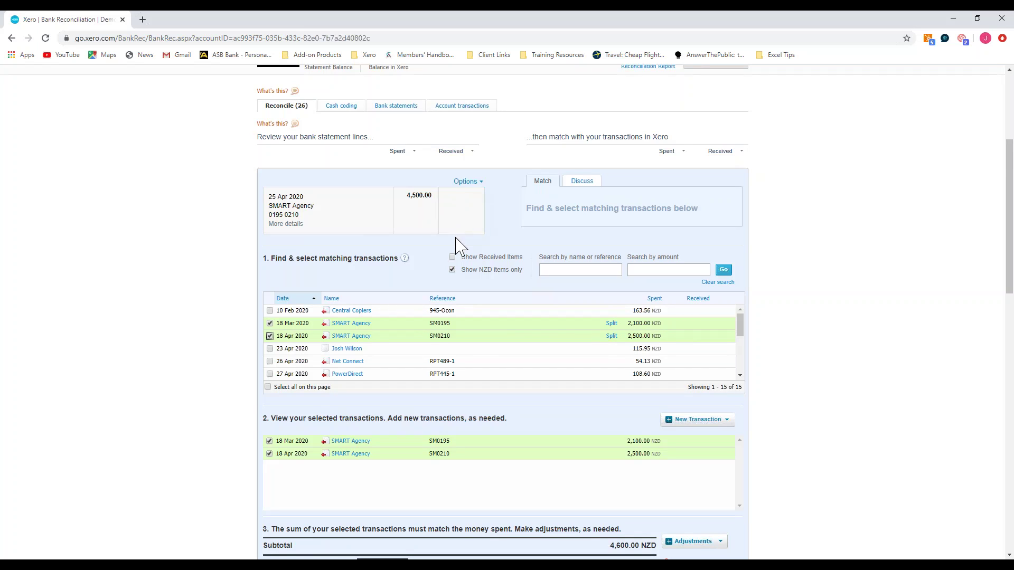
Step: Show received items too, search the matches by name for "smart", and add invoice INV-0041 to the selection
click(453, 258)
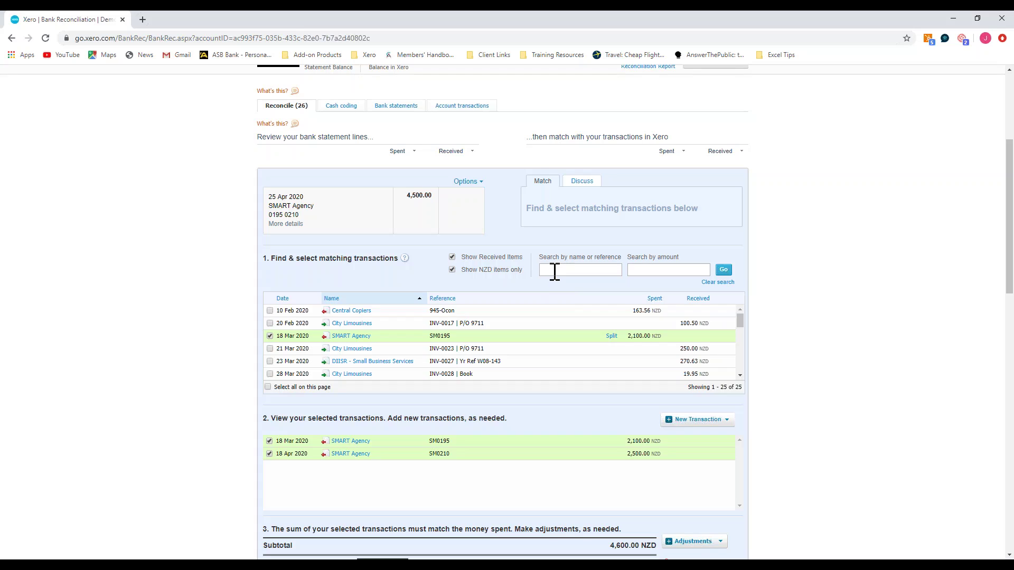
text(smart)
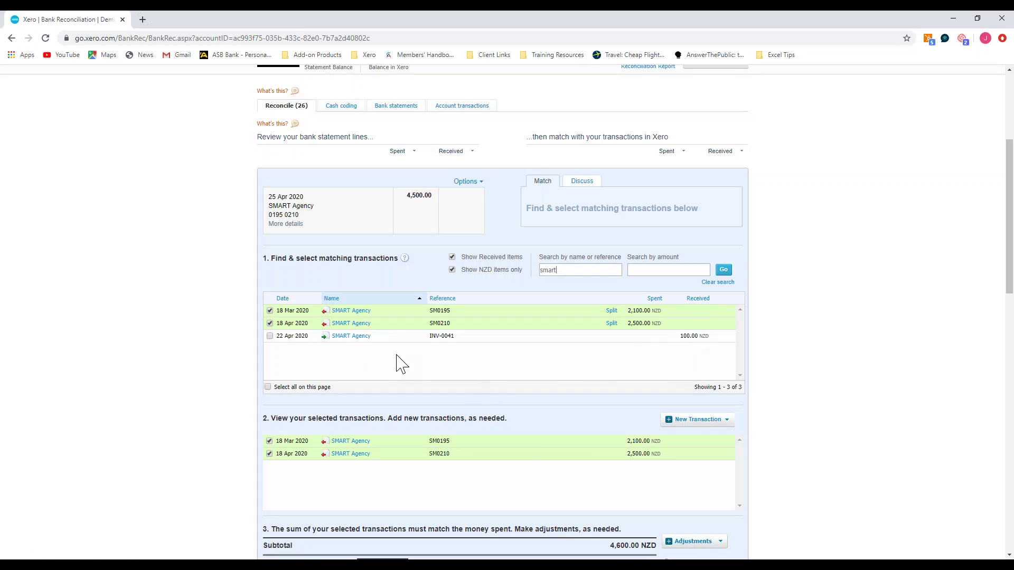
click(270, 335)
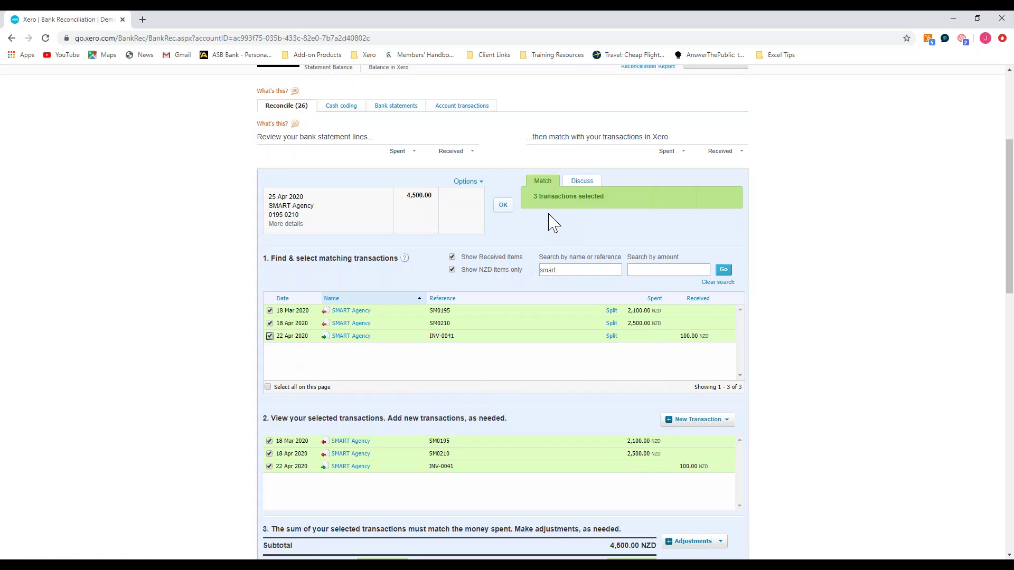
Step: Reconcile the SMART Agency 4,500.00 payment with the selected bills and invoice
scroll(544, 335, down, 2)
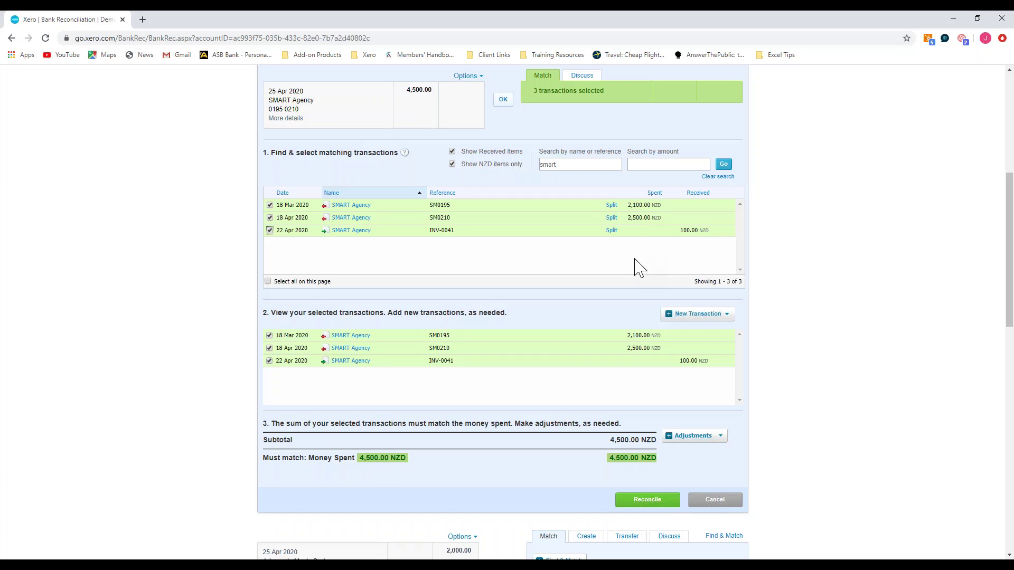
scroll(581, 212, up, 1)
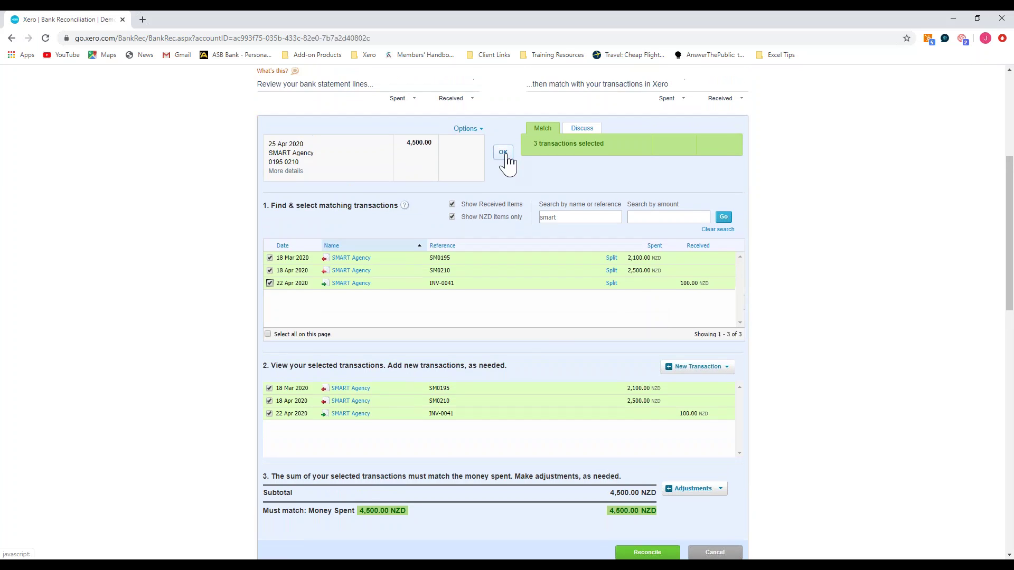
click(503, 152)
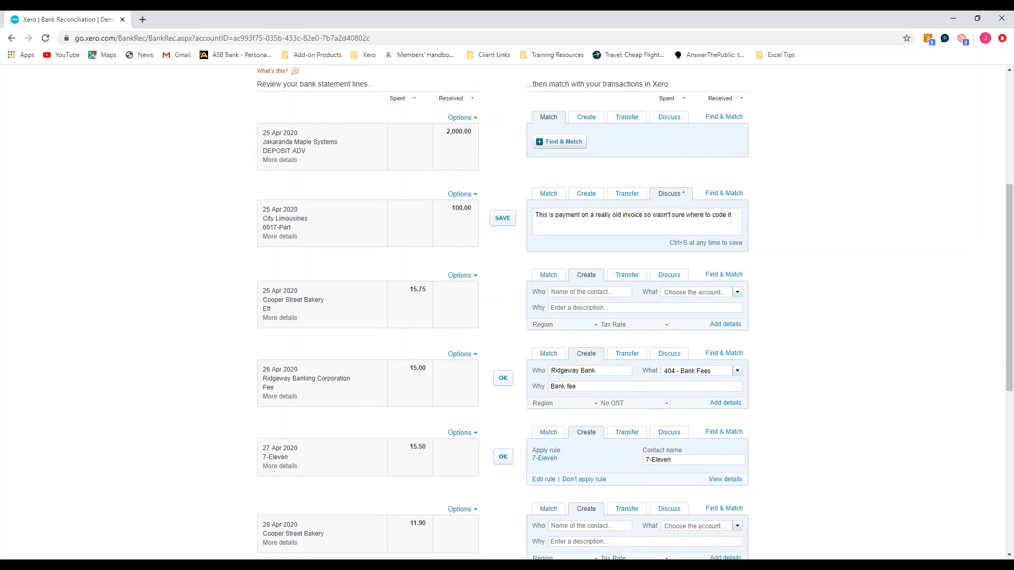
Step: For the Jakaranda Maple Systems receipt, try listing matches beyond NZD items, restore the NZD-only filter, and cancel the matching
click(724, 117)
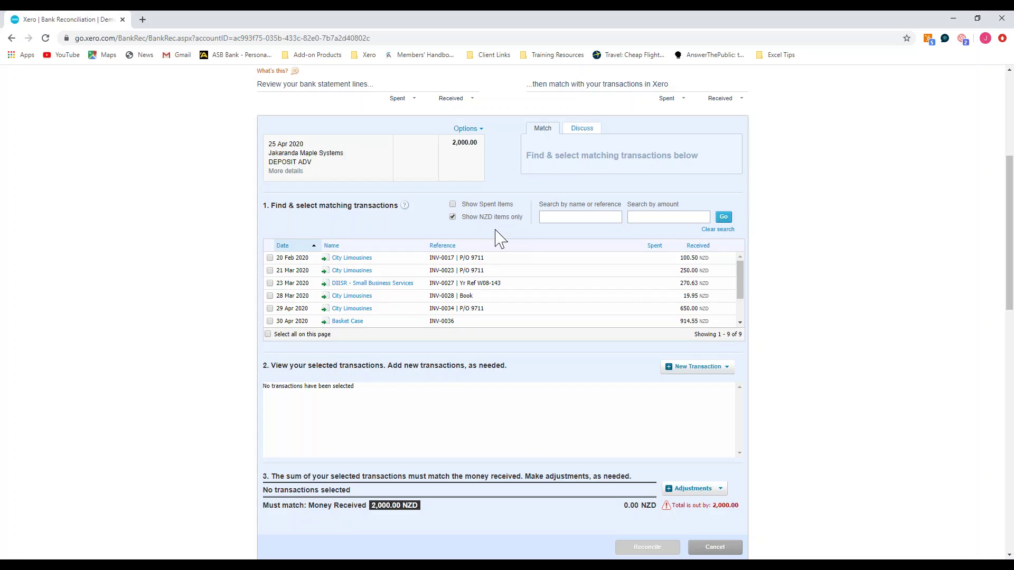
click(453, 217)
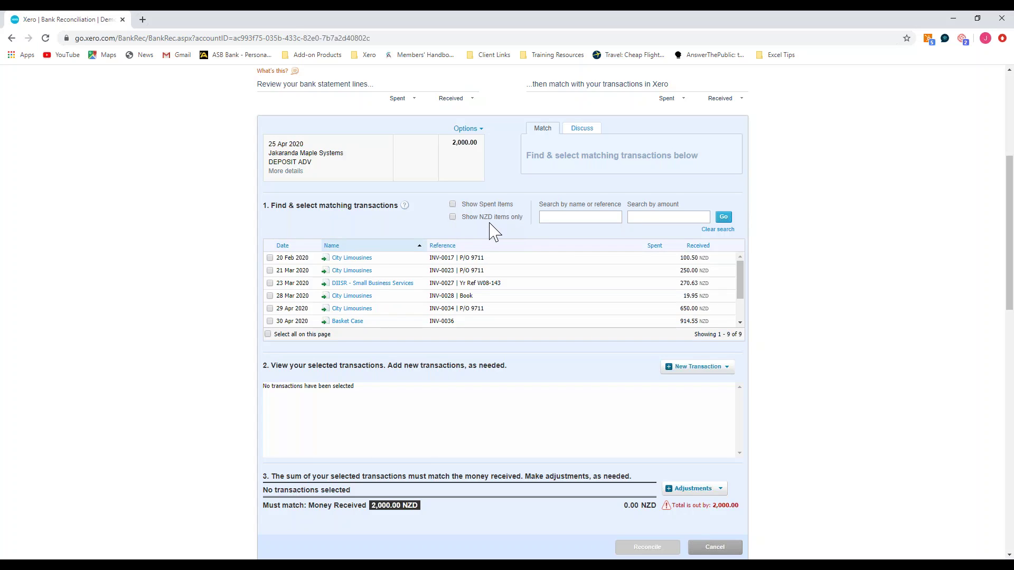
click(453, 217)
scroll(610, 335, down, 1)
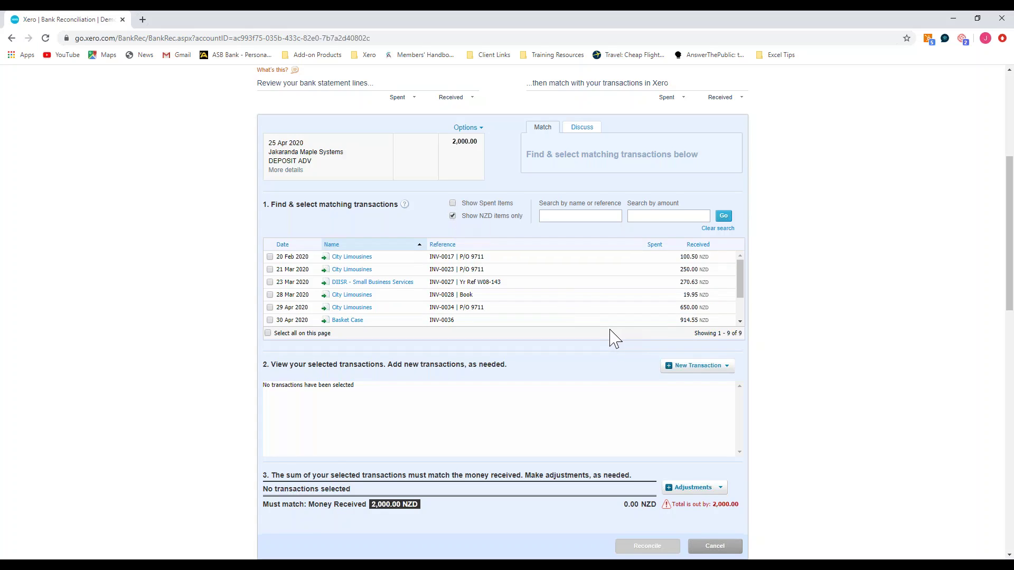
click(715, 494)
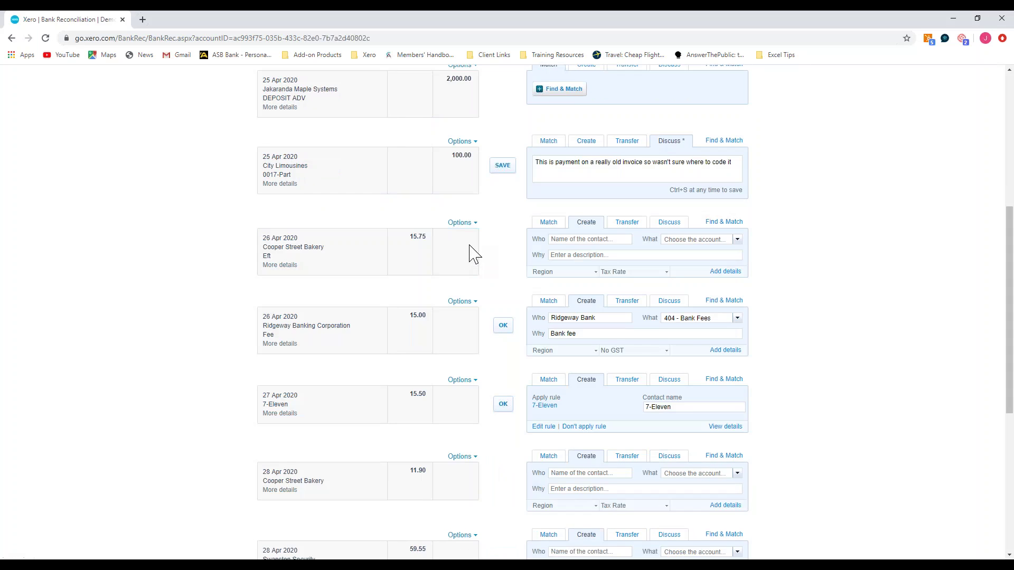
Step: For the City Limousines 100.00 receipt, find matching transactions and select invoice INV-0017
scroll(480, 274, up, 4)
scroll(495, 296, down, 2)
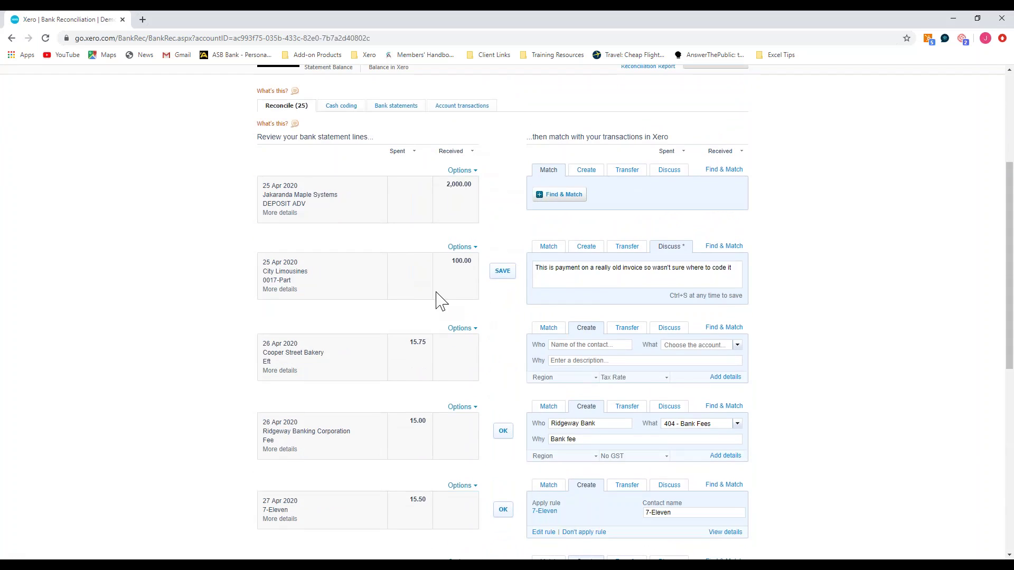
click(736, 249)
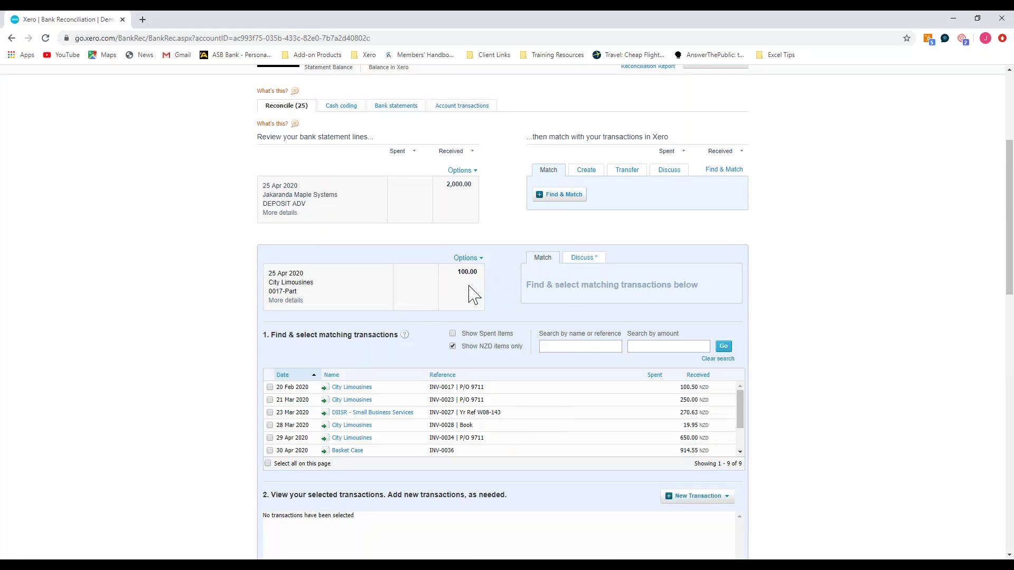
click(269, 387)
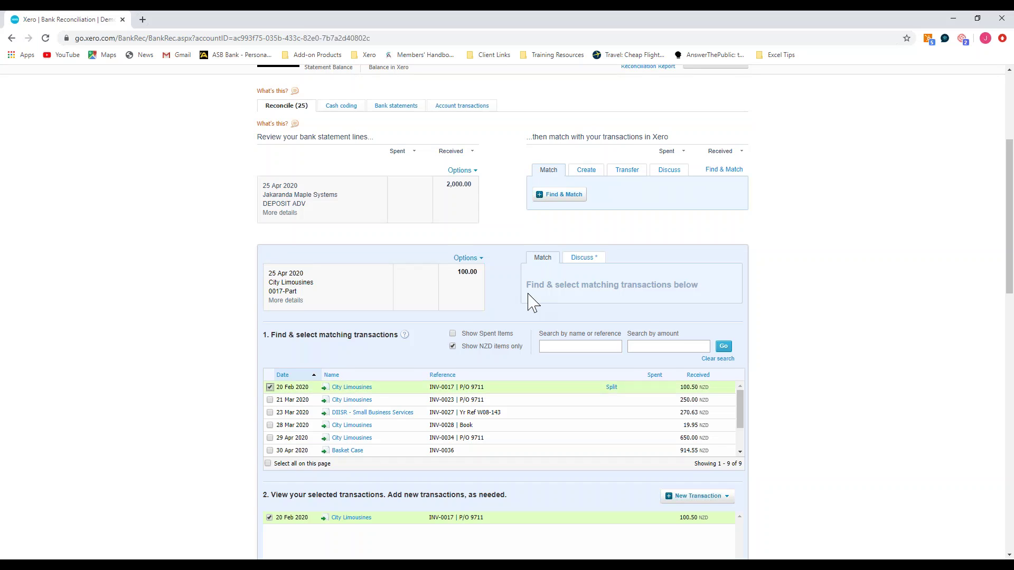
Step: Add a minor adjustment of -0.50 to the City Limousines match
scroll(730, 294, down, 2)
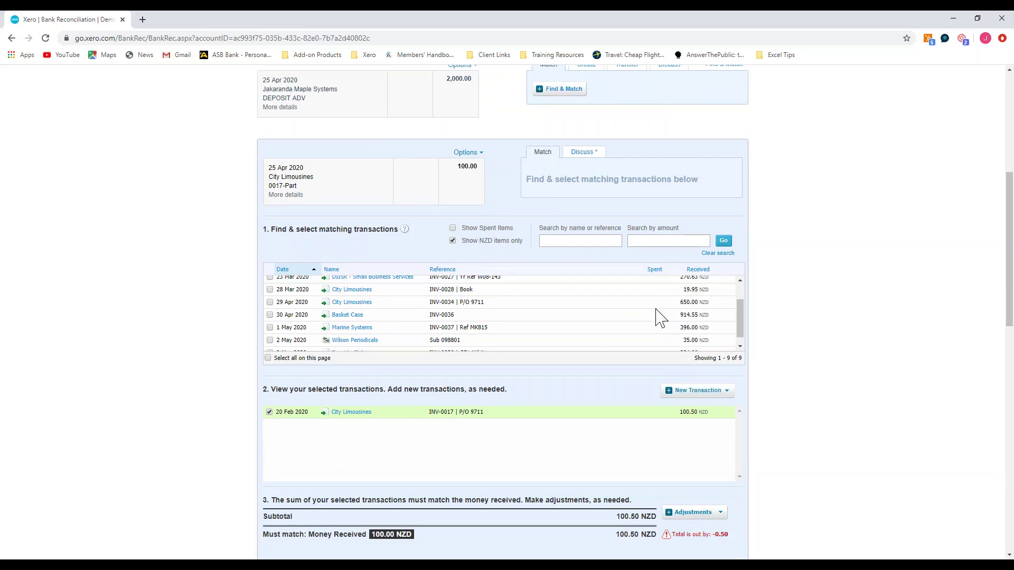
scroll(832, 319, down, 1)
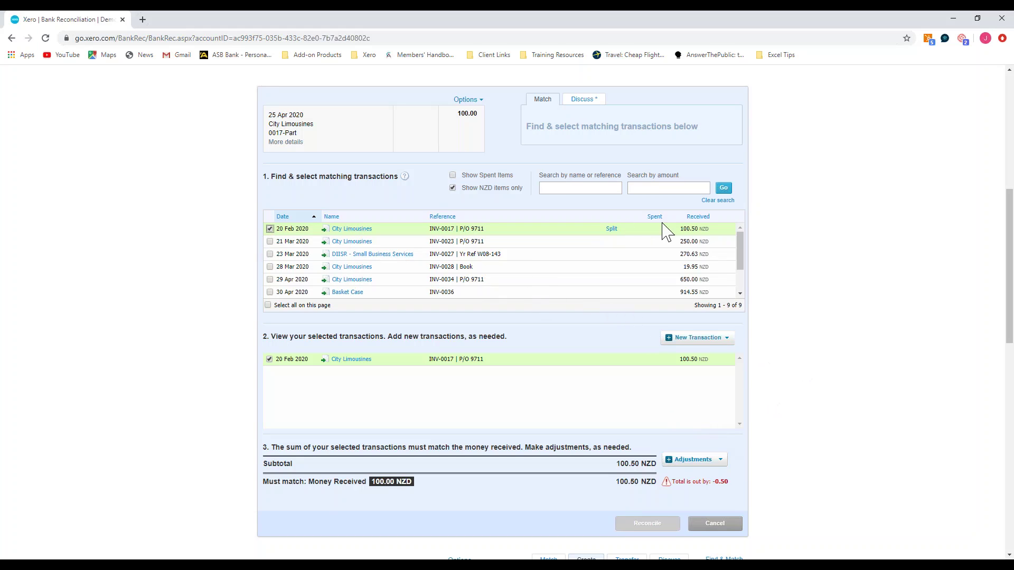
click(720, 460)
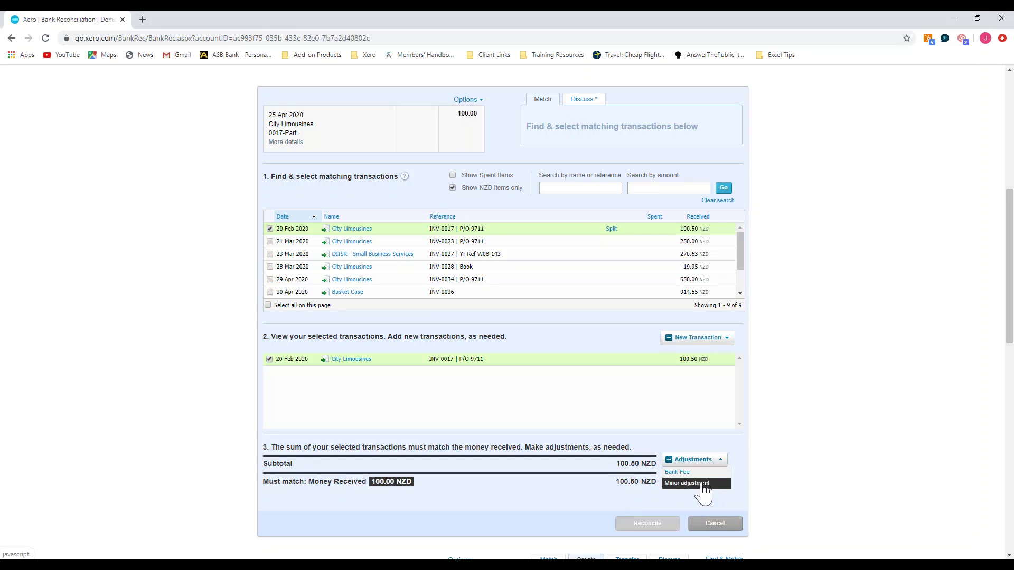
click(686, 483)
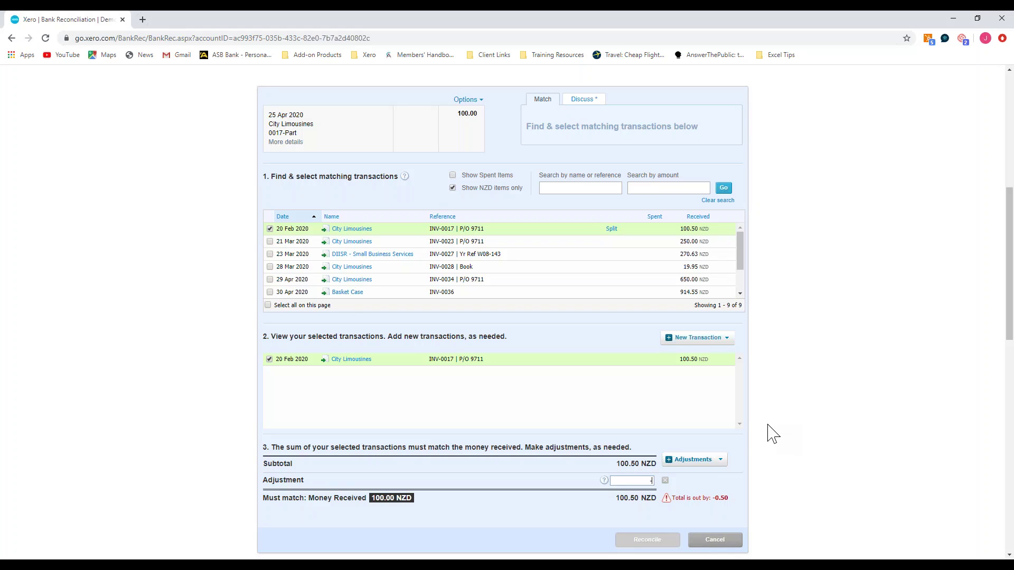
text(-0.50)
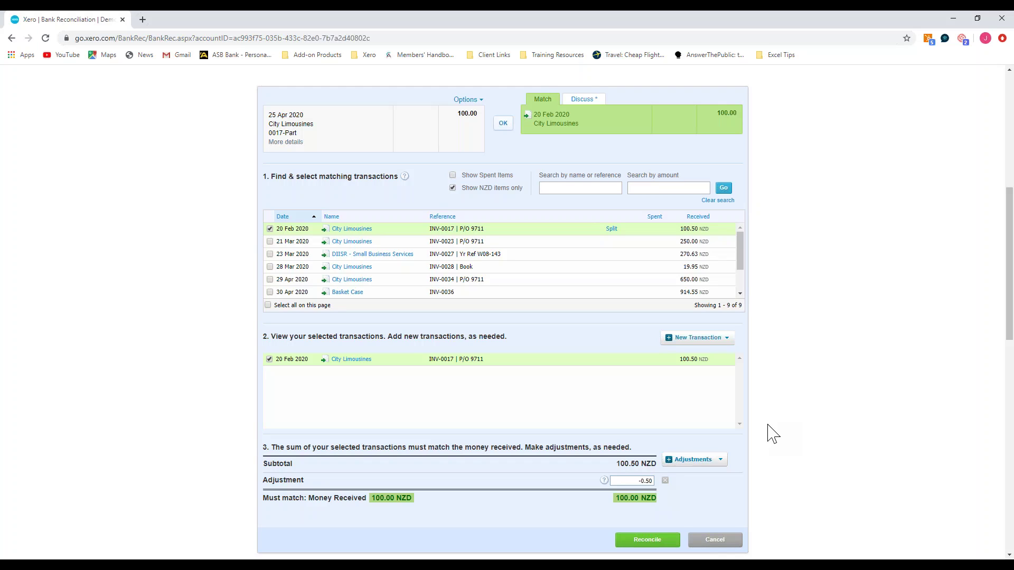
Step: Re-enter the minor adjustment on the City Limousines match as -0.50
key(BackSpace)
key(BackSpace)
key(BackSpace)
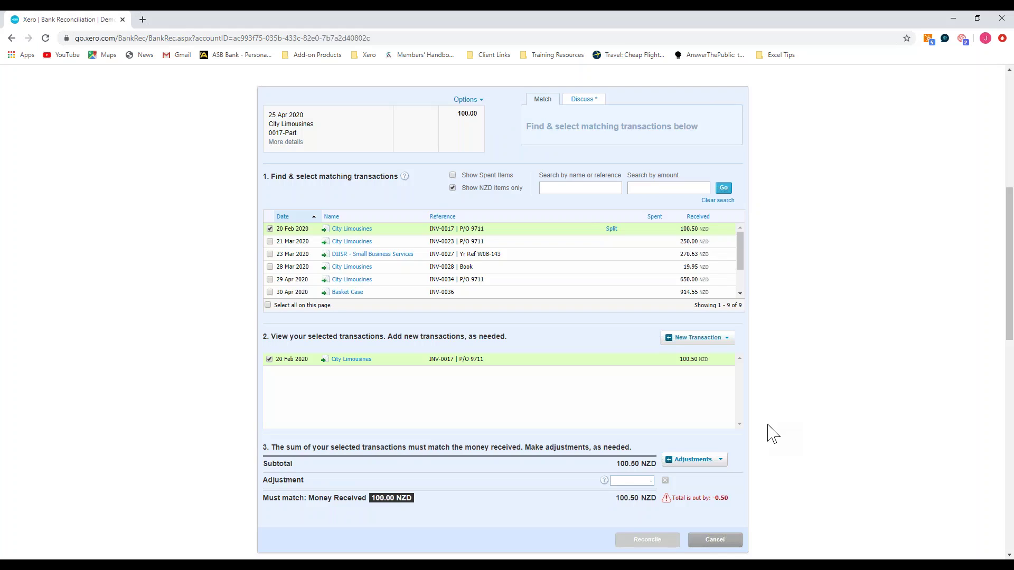
text(2)
key(BackSpace)
text(0.50)
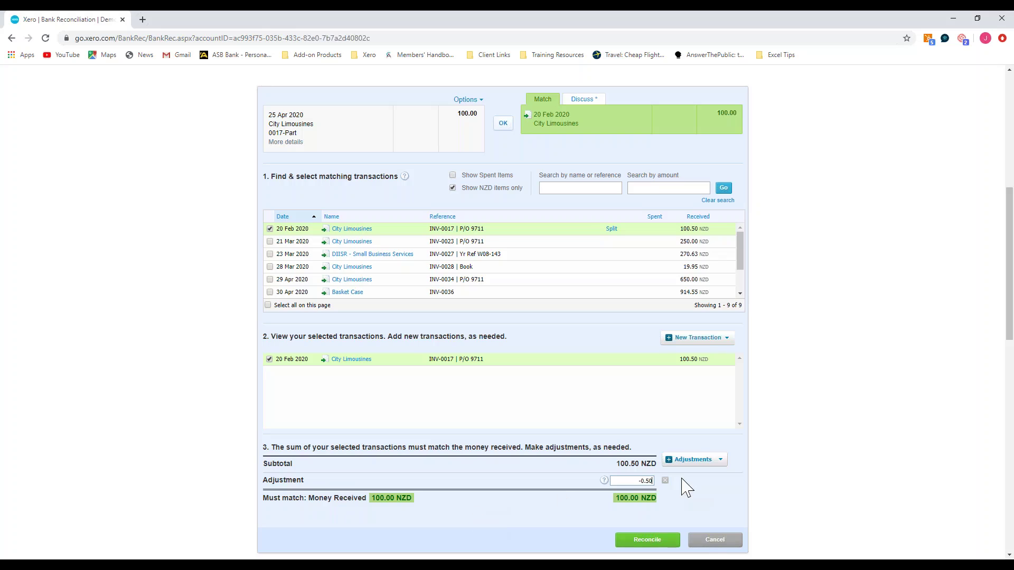
Step: Remove the minor adjustment and cancel the matching for the City Limousines 100.00 receipt
click(665, 480)
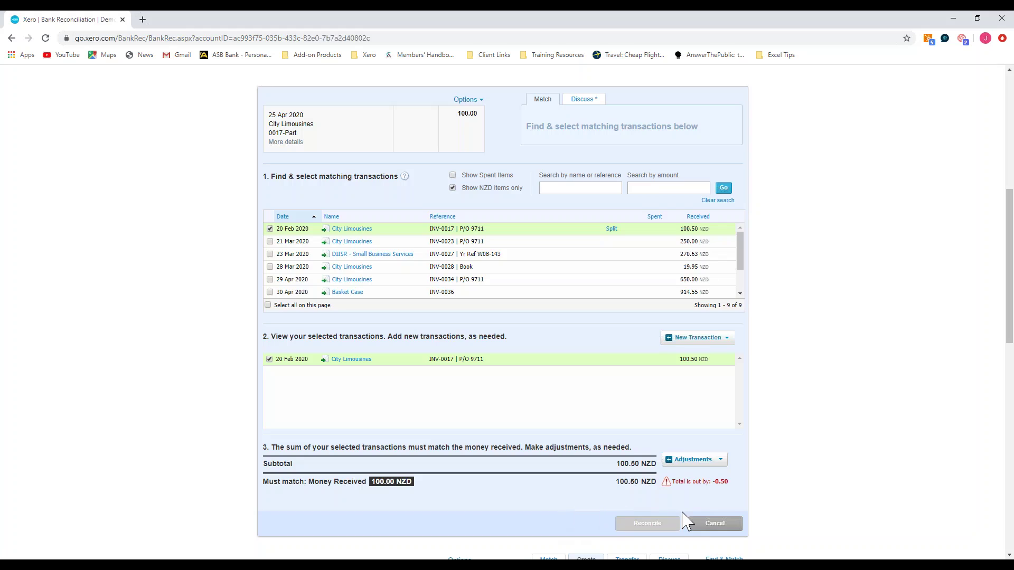
click(714, 525)
scroll(482, 366, up, 3)
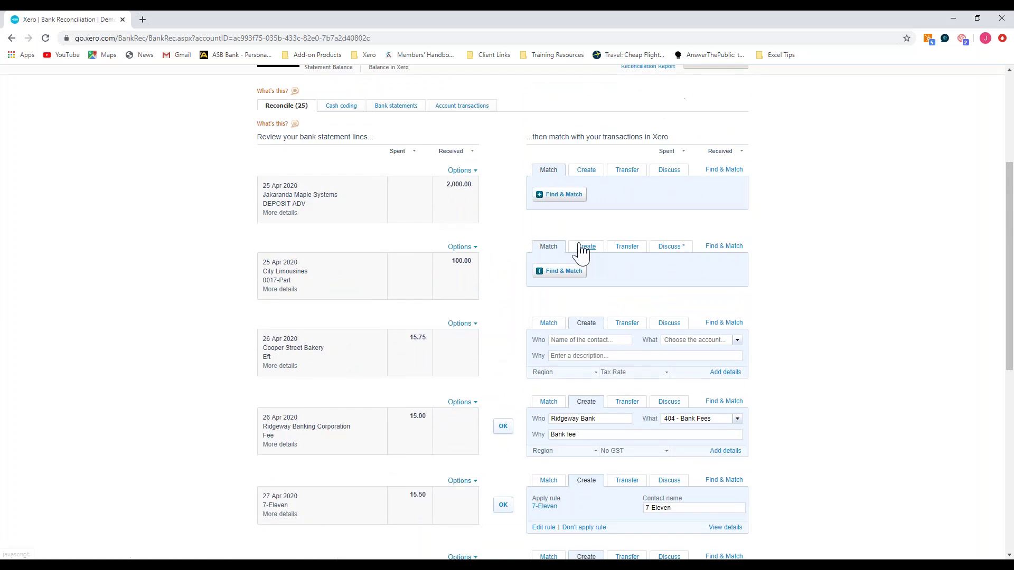
Step: For the Jakaranda Maple Systems 2,000.00 receipt, find matching transactions, try including spent items, and return to received items only
click(594, 173)
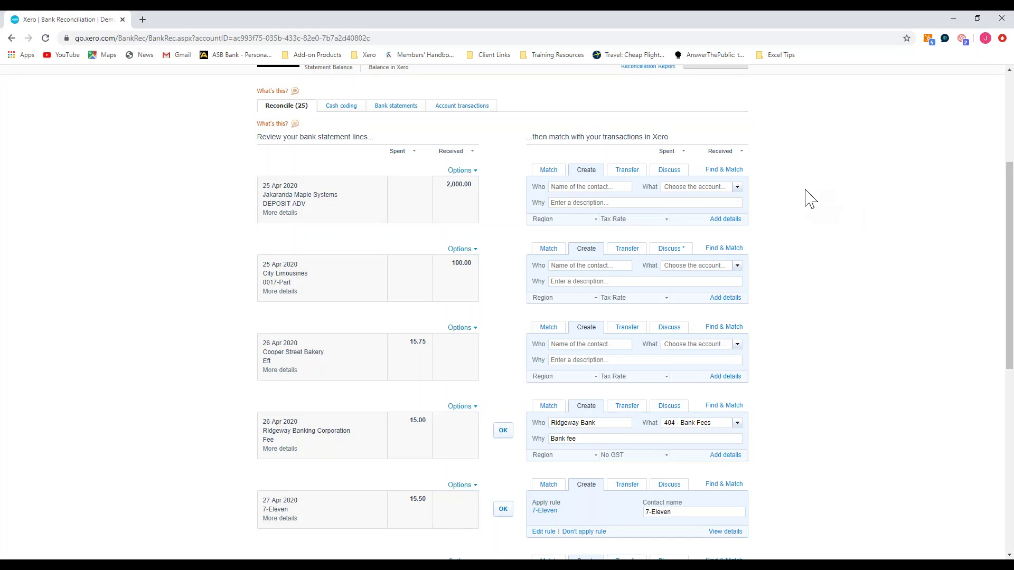
click(723, 170)
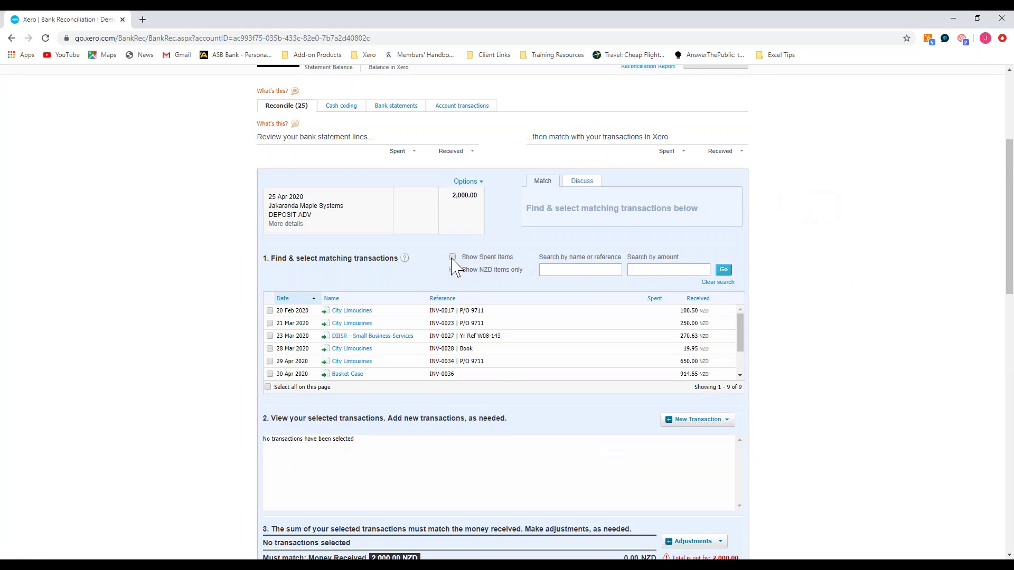
click(453, 257)
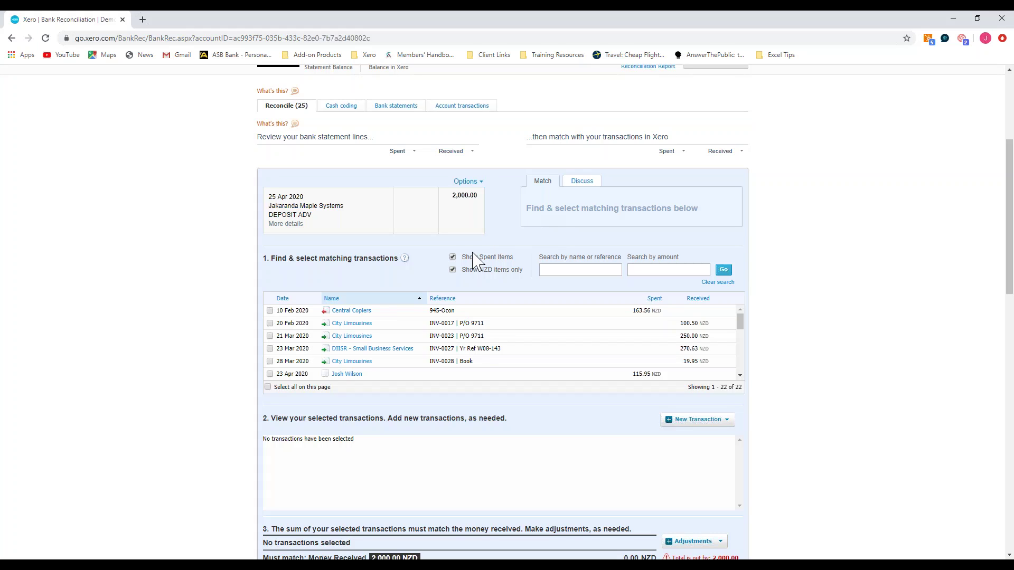
click(453, 257)
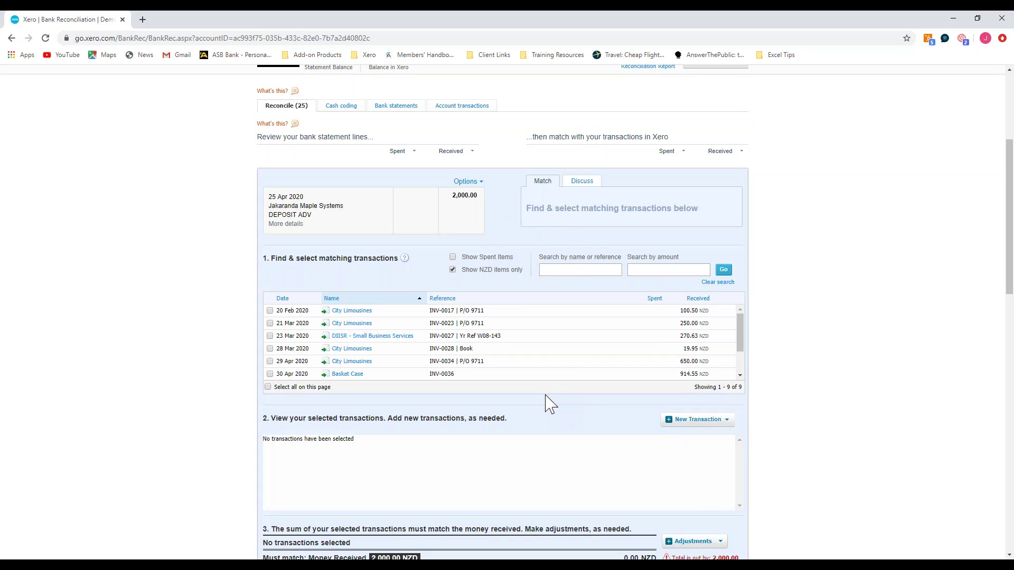
scroll(549, 404, down, 1)
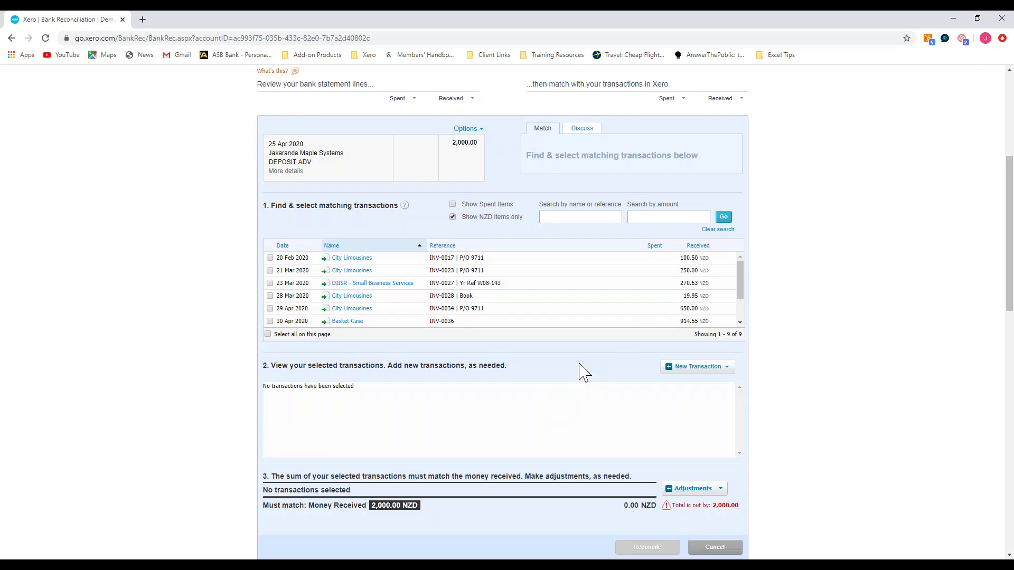
Step: Select invoices INV-0017, INV-0023, INV-0027, INV-0028, INV-0034 and INV-0036 as matches for the Jakaranda Maple Systems receipt
click(270, 258)
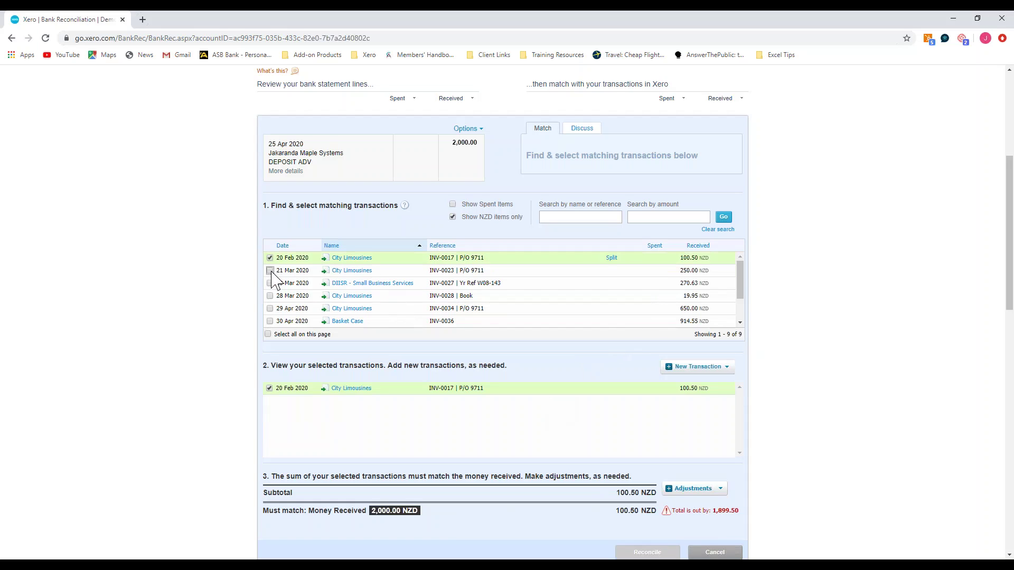
click(270, 271)
click(269, 283)
click(269, 295)
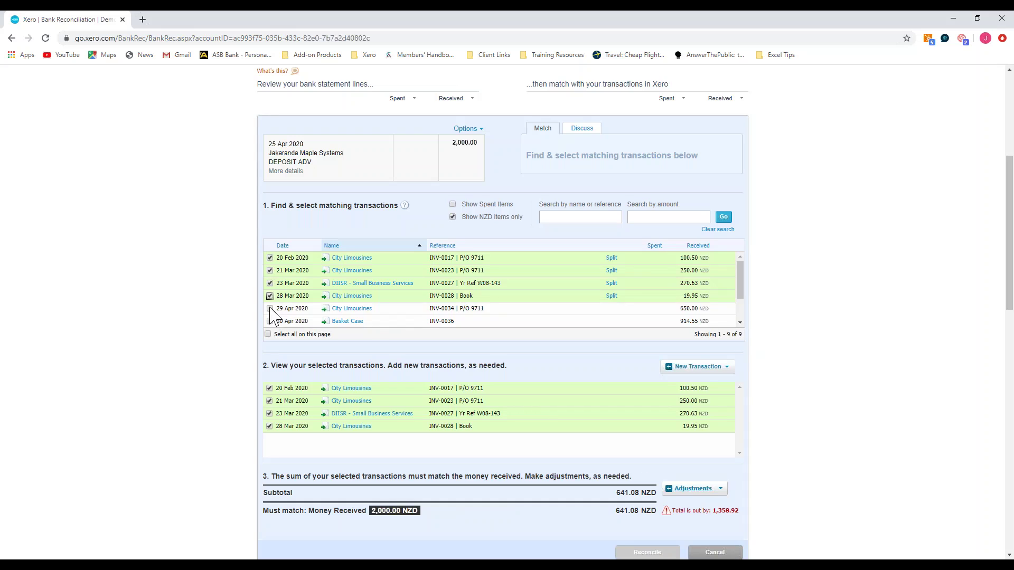
click(269, 308)
click(270, 321)
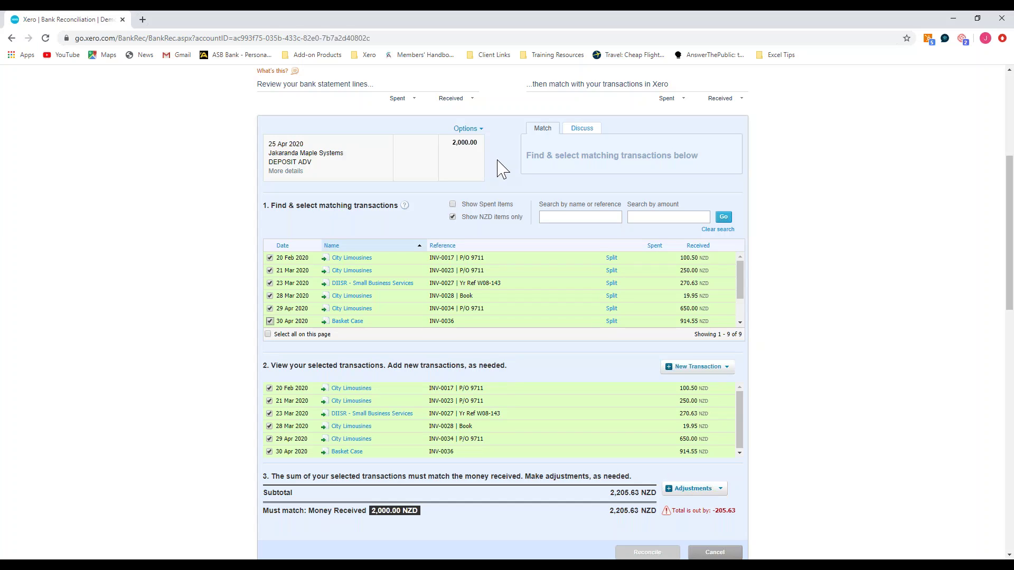
Step: Add a bank fee adjustment to the Jakaranda Maple Systems match with Jakaranda as its recipient
scroll(509, 170, down, 2)
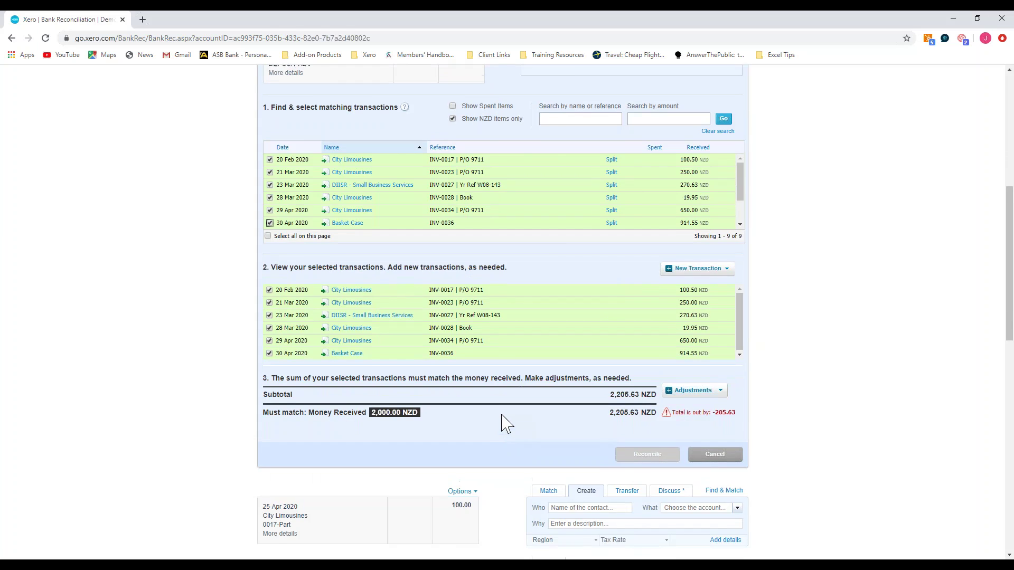
scroll(502, 423, up, 1)
click(719, 437)
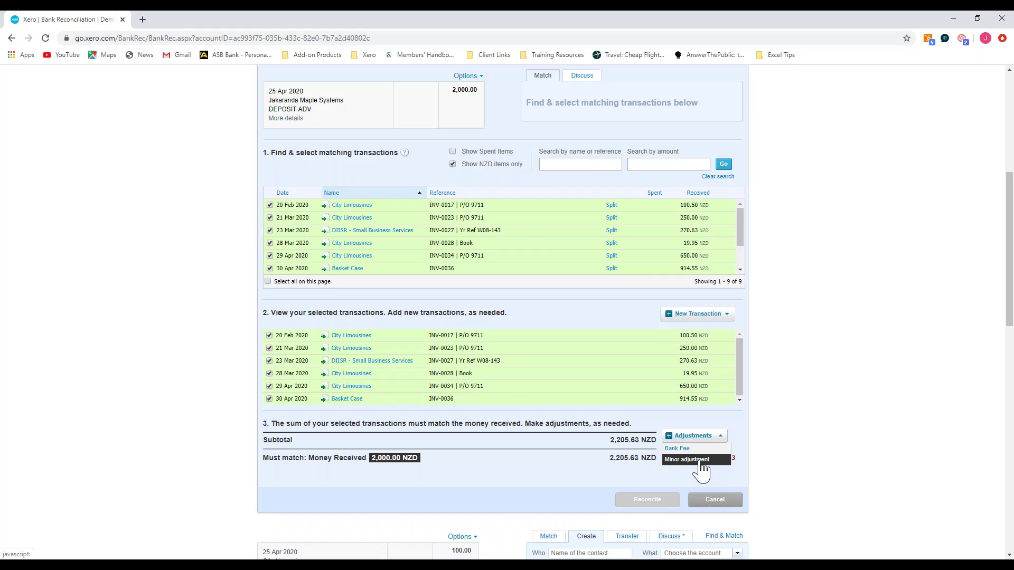
click(691, 449)
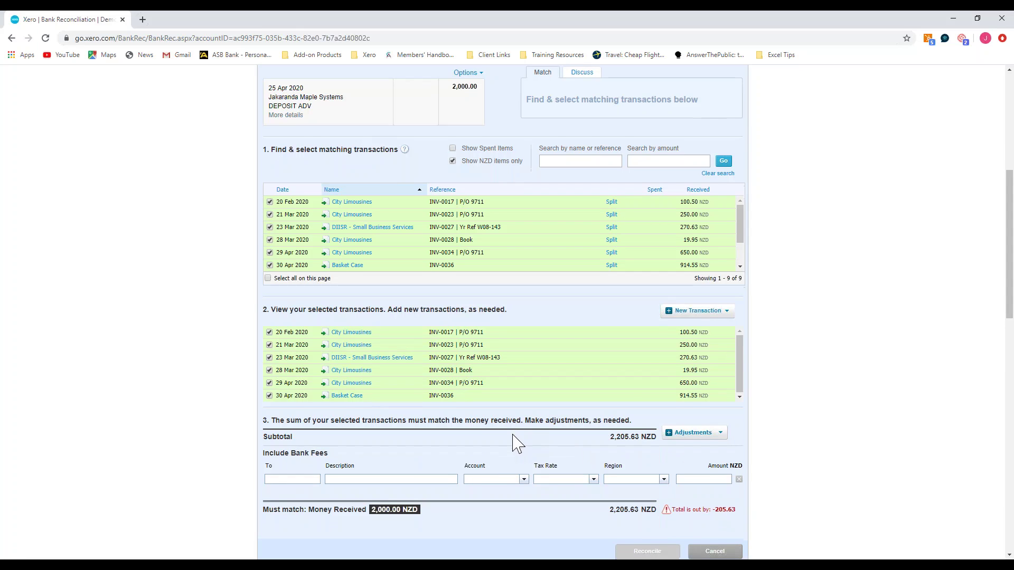
scroll(518, 443, down, 1)
click(292, 430)
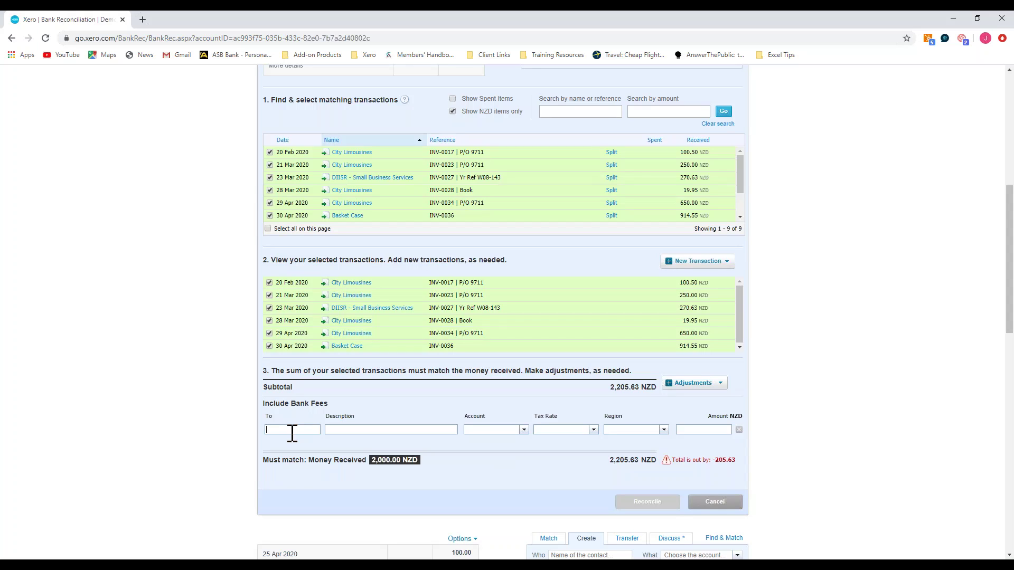
scroll(292, 433, up, 2)
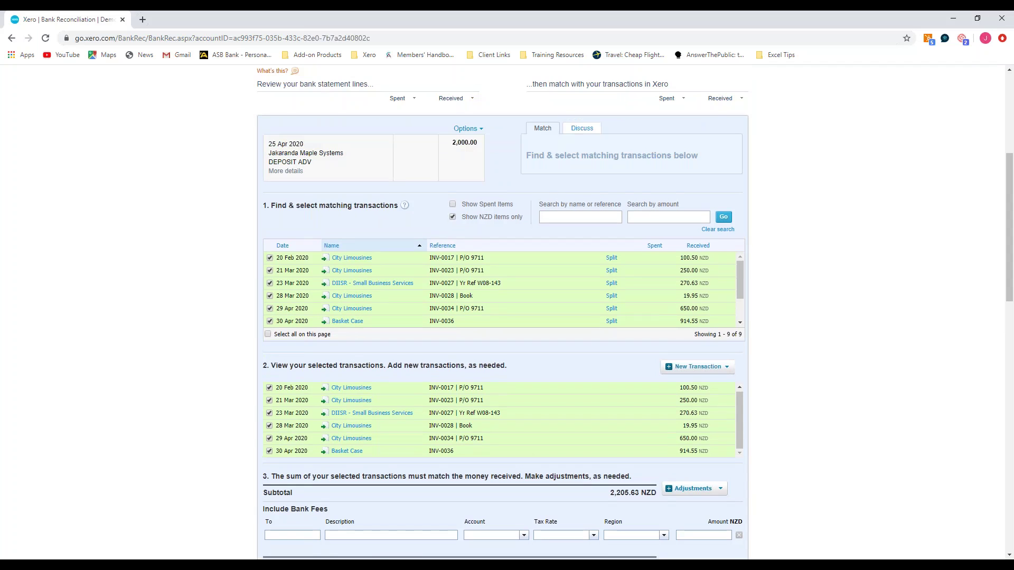
scroll(502, 311, down, 1)
text(Jakaranda)
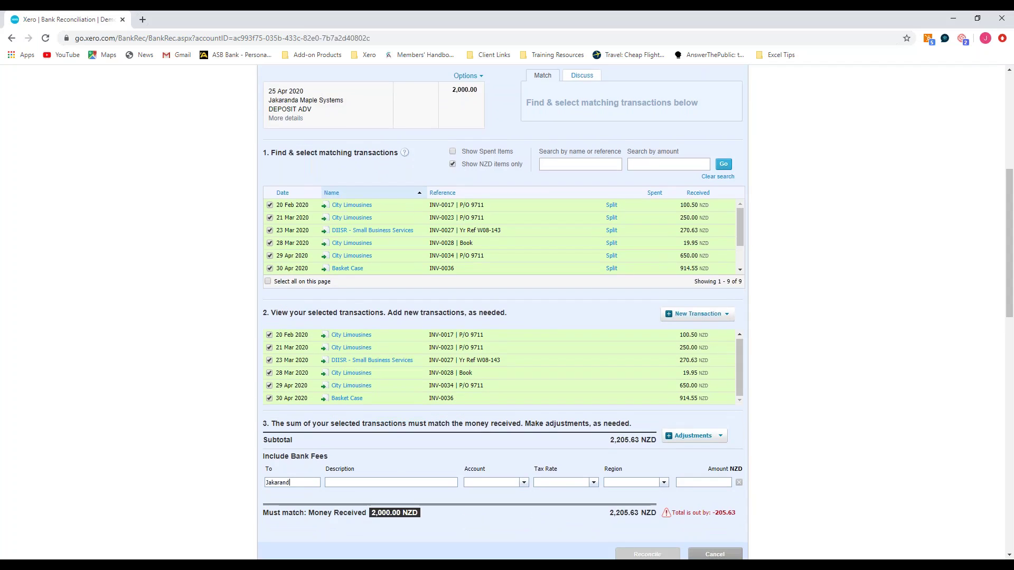
Step: Describe the bank fee as "Fees on sales" and assign it to account 404 - Bank Fees
key(Tab)
text(Fees ons sales)
key(Tab)
text(bank)
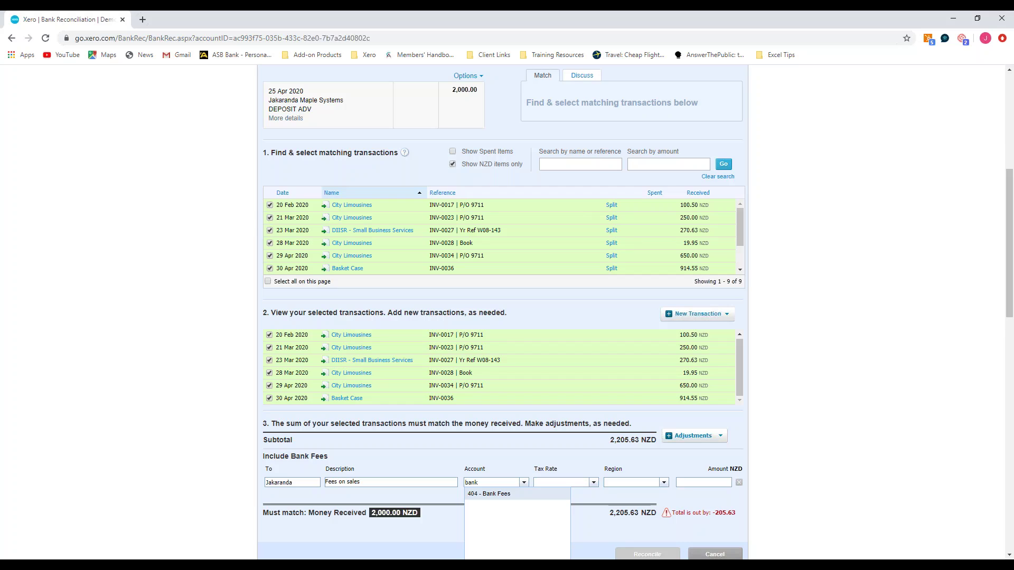
key(Tab)
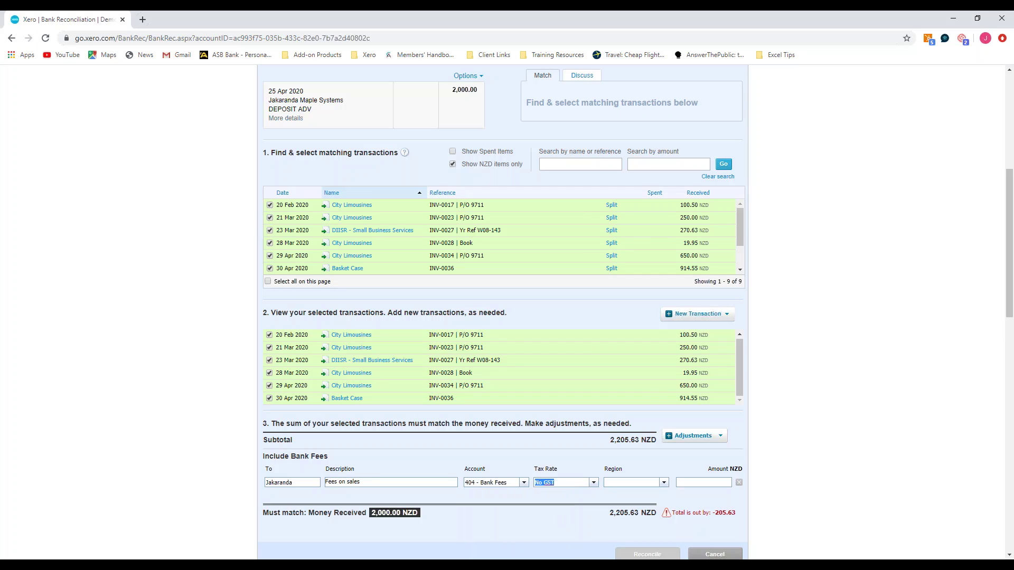
Step: Set the bank fee's tax rate to No GST and its amount to 205.63
click(594, 483)
click(576, 490)
scroll(551, 523, down, 2)
click(594, 376)
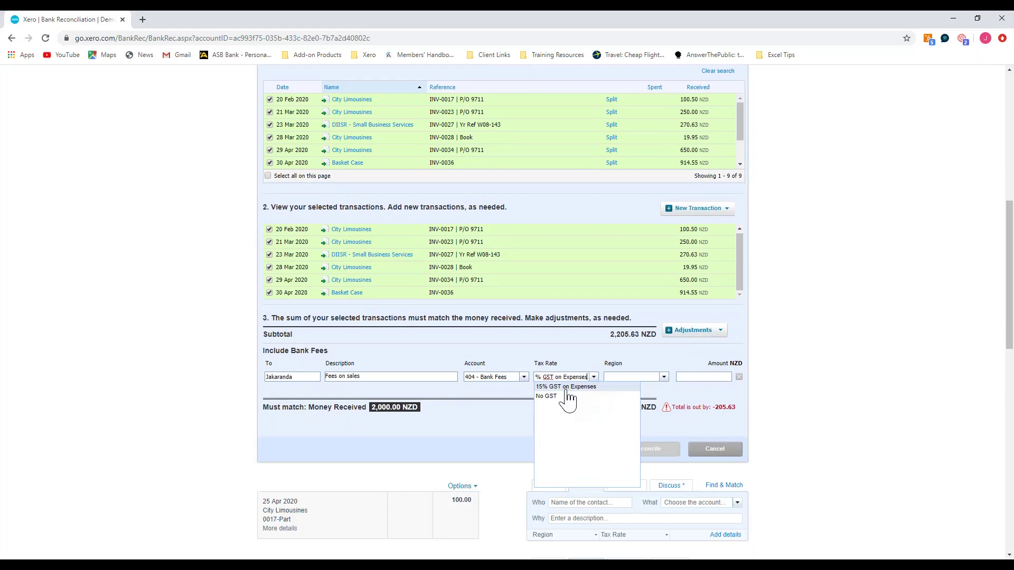
click(566, 396)
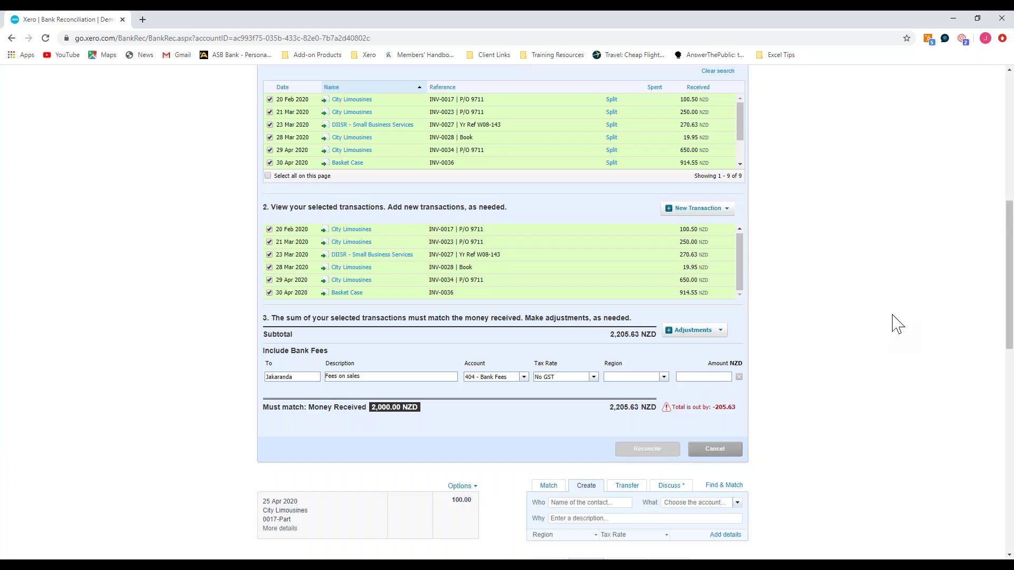
text(205.63)
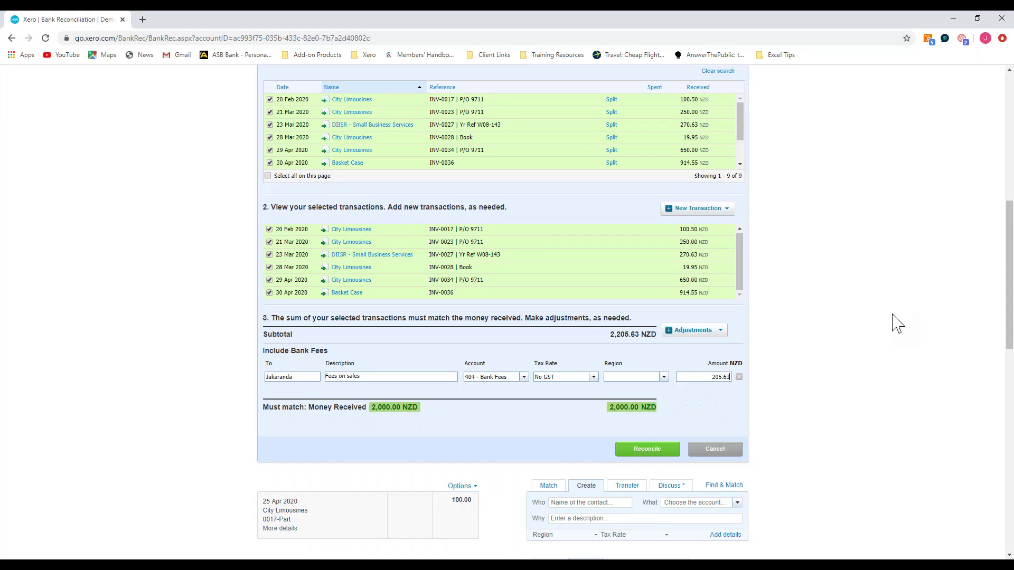
Step: Check the match and reconcile the Jakaranda Maple Systems receipt with the six selected invoices and the bank fee, accepting the date warning
scroll(561, 430, up, 1)
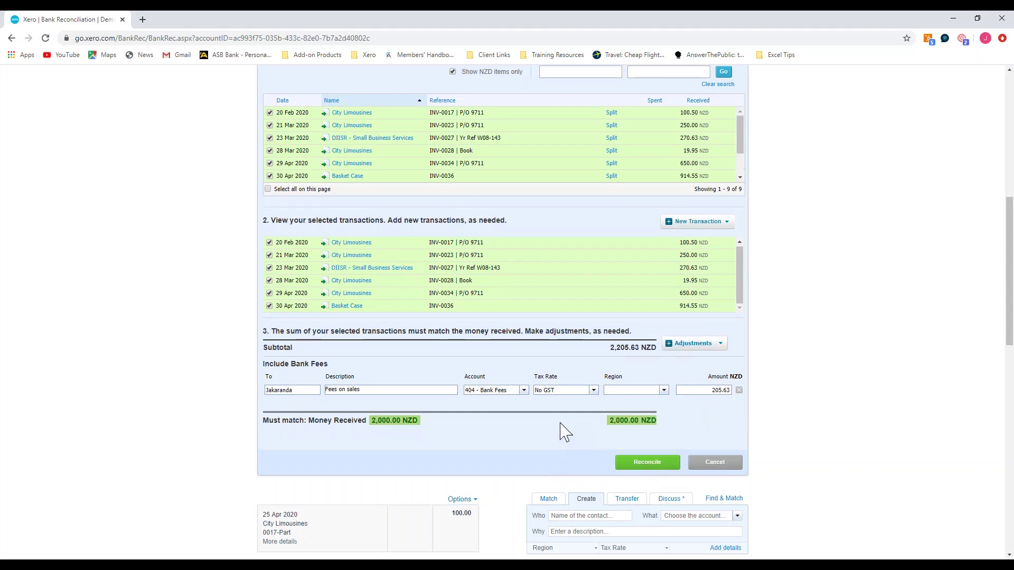
scroll(693, 453, up, 3)
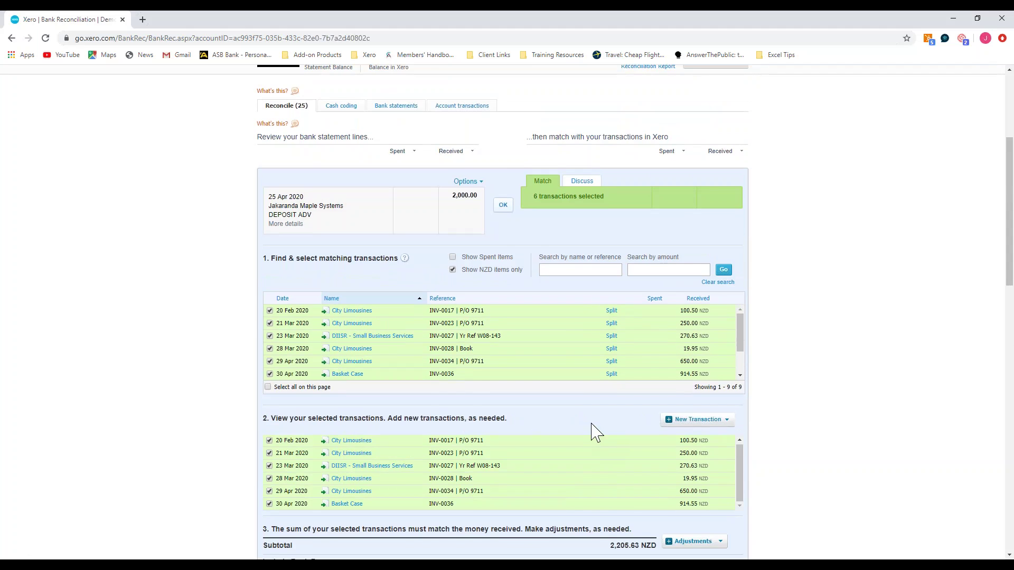
scroll(595, 430, down, 4)
scroll(553, 430, up, 2)
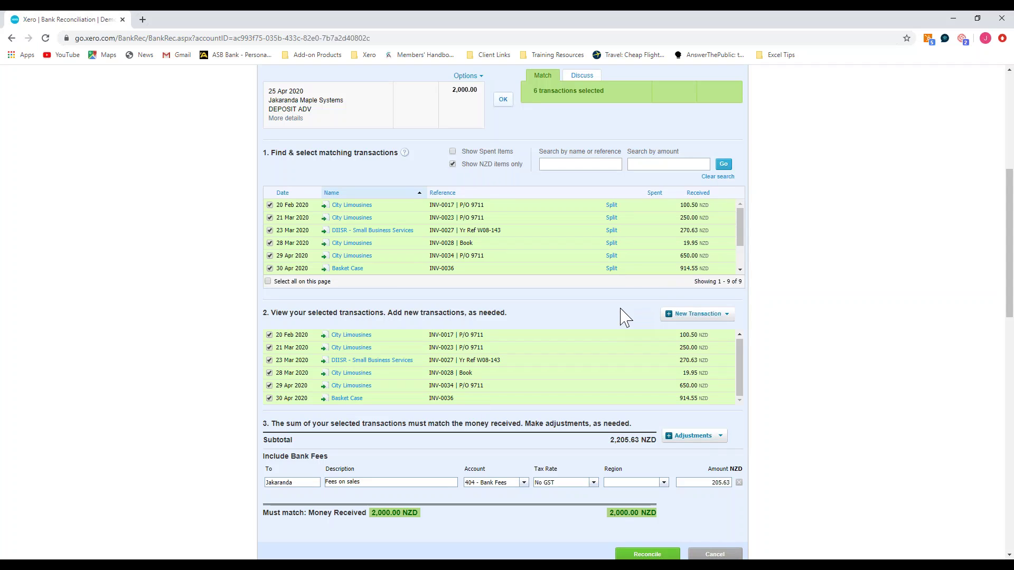
click(722, 439)
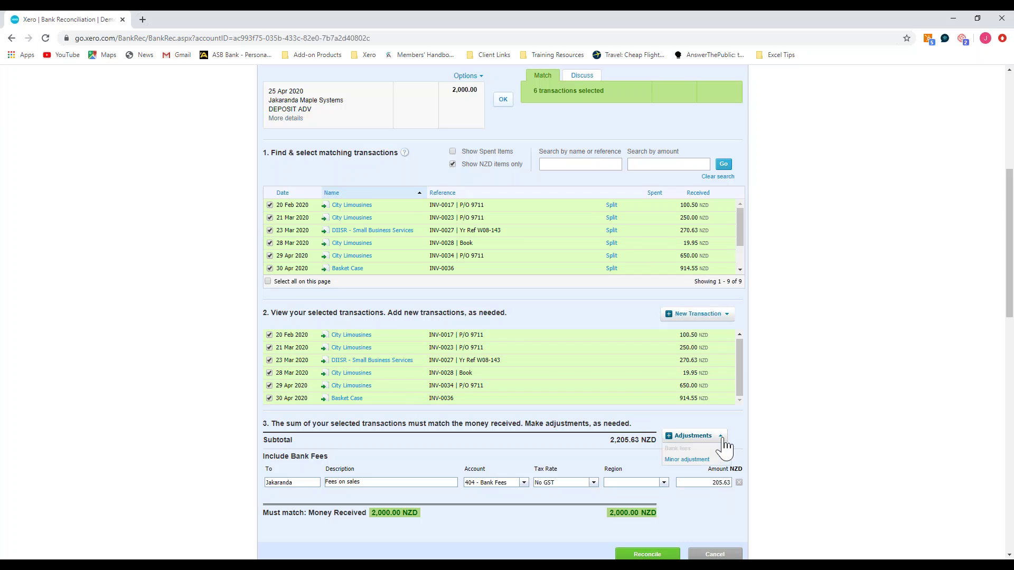
click(735, 430)
scroll(575, 491, down, 2)
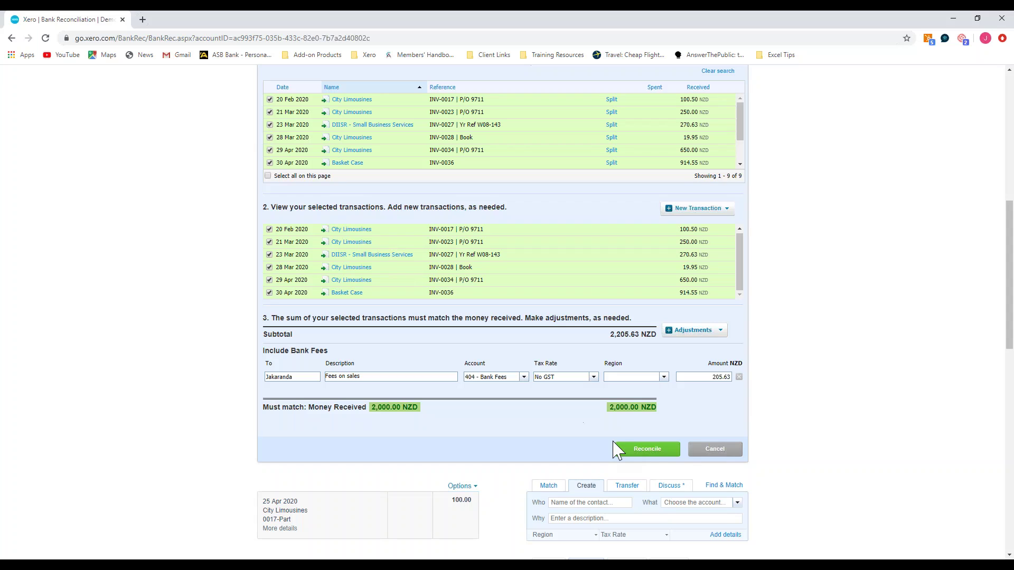
click(636, 450)
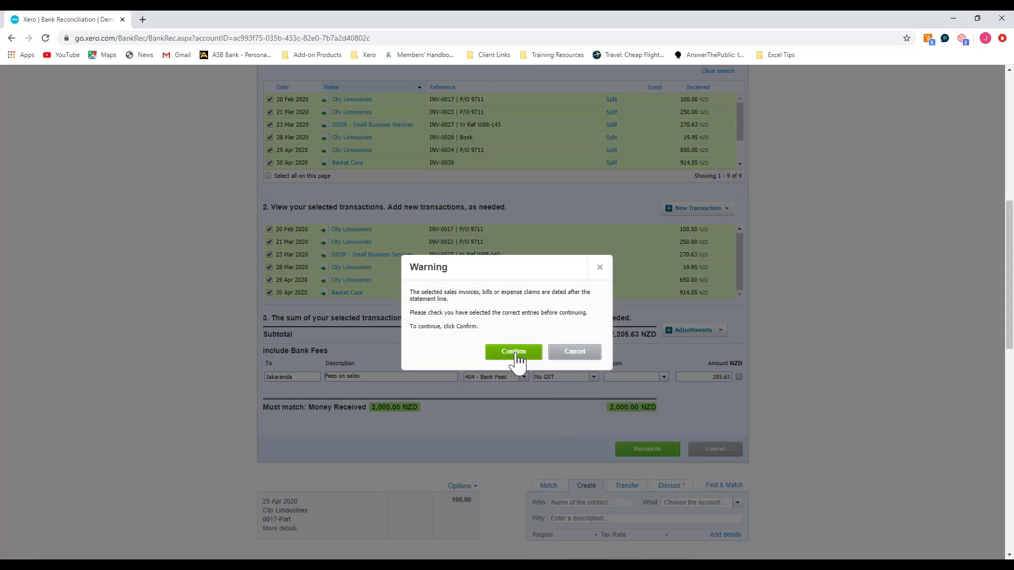
click(514, 352)
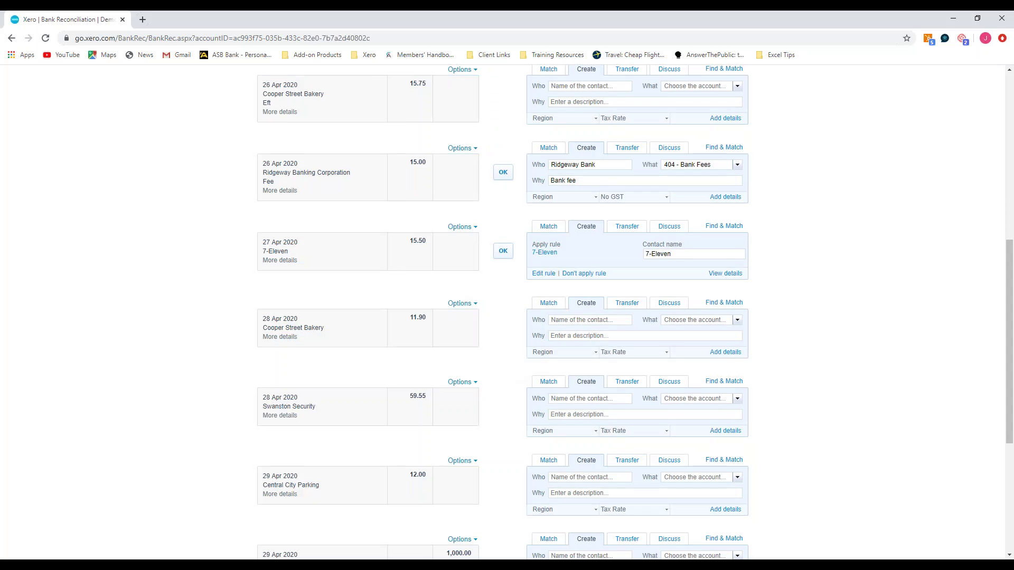
Step: Open a detailed new transaction for the City Limousines receipt of 25 Apr 2020 and describe its first line as "Sales"
scroll(525, 441, up, 6)
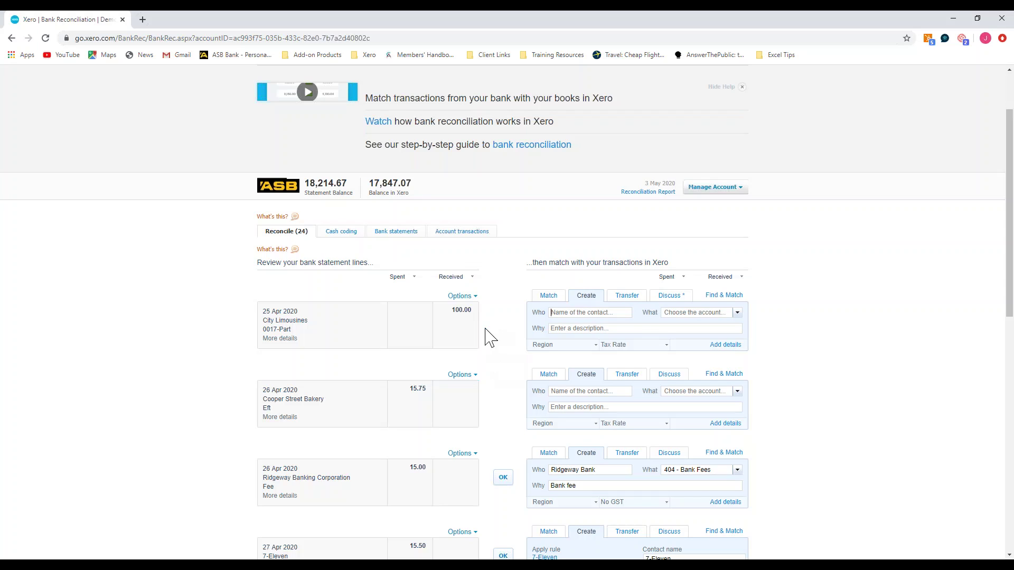
click(726, 345)
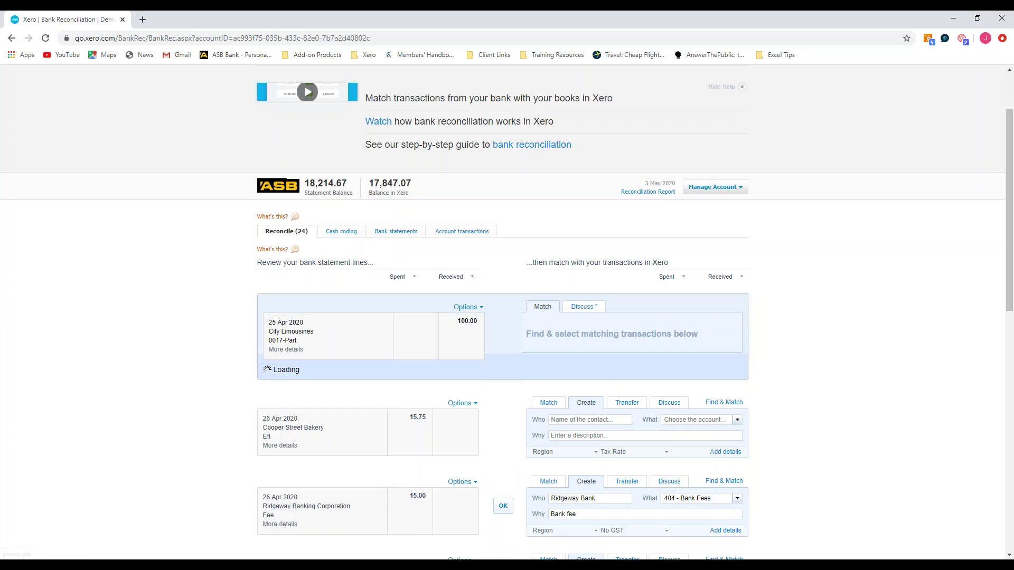
scroll(528, 407, down, 3)
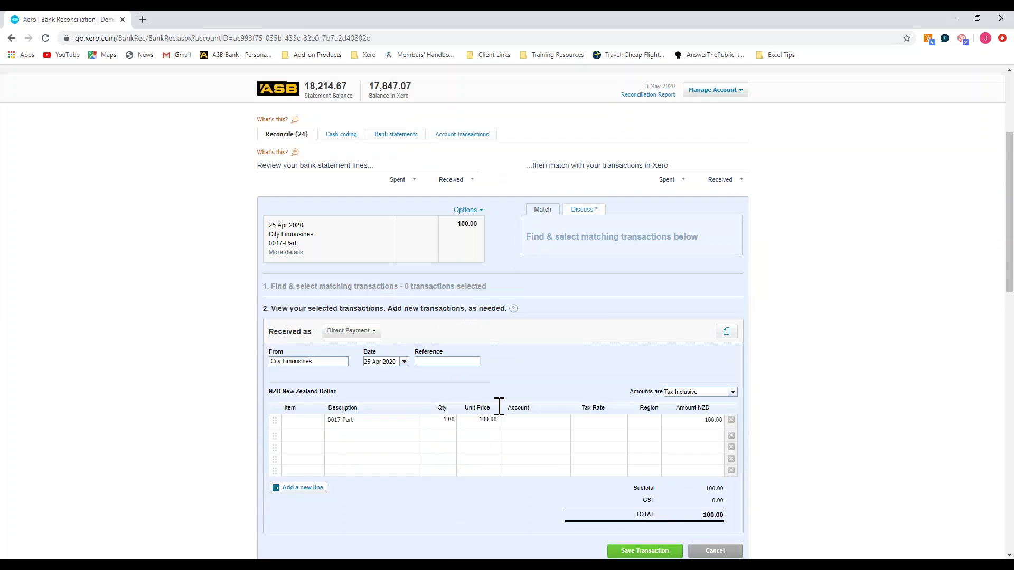
click(378, 359)
drag(378, 360, 278, 357)
text(s)
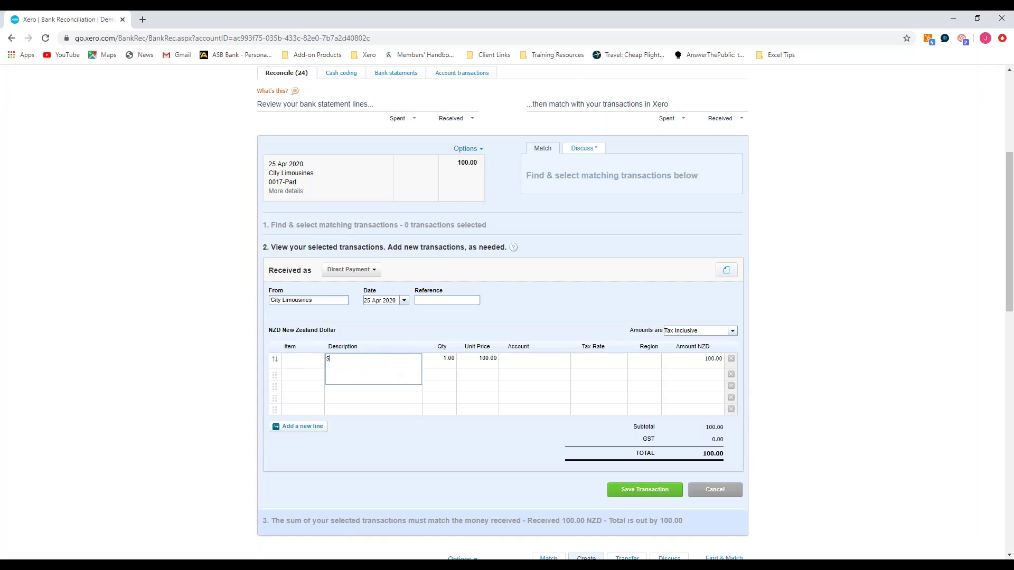
text(ales)
Step: Set the Sales line's unit price to 115 and assign it to account 200 - Sales
key(Tab)
key(Tab)
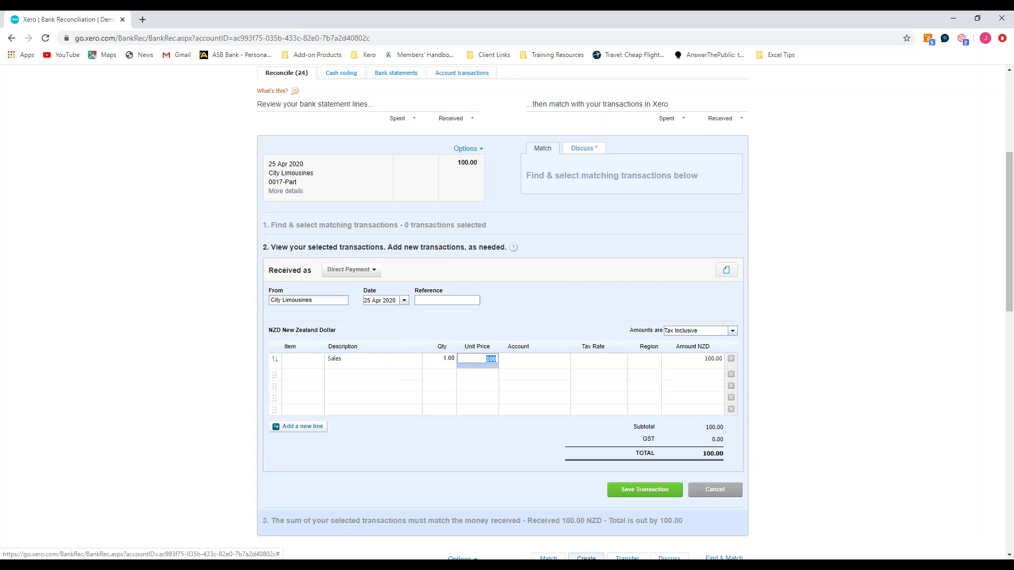
text(115)
key(Tab)
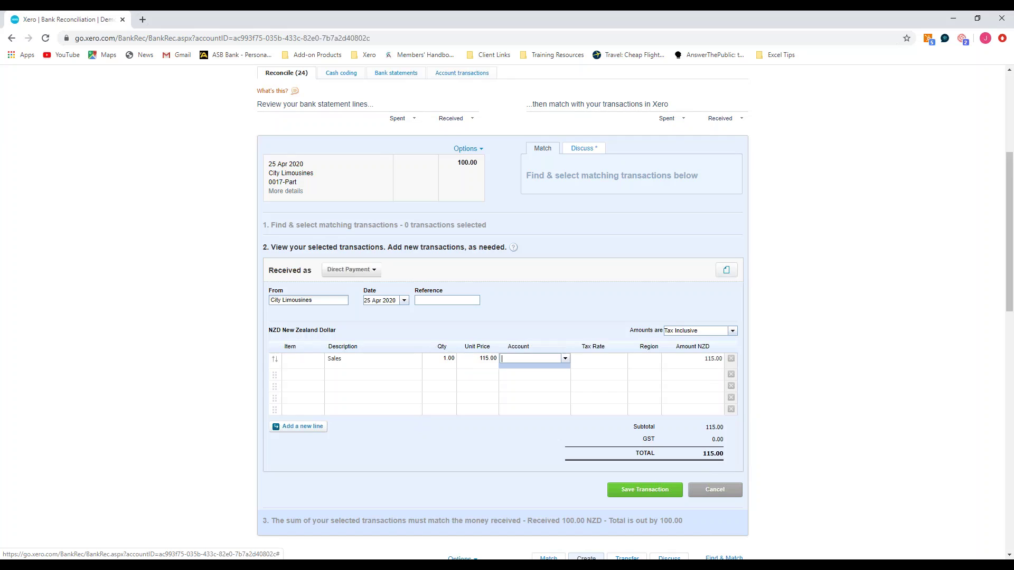
text(sal)
key(Down)
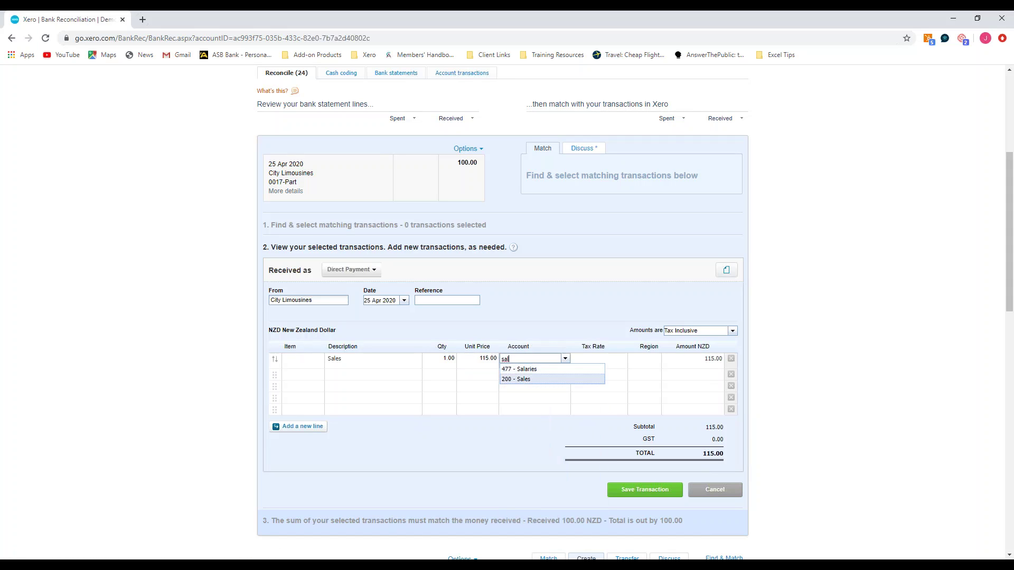
key(Tab)
Step: Add a second line "Less Shopify fees" with a unit price of -15 and account 404 - Bank Fees
click(339, 383)
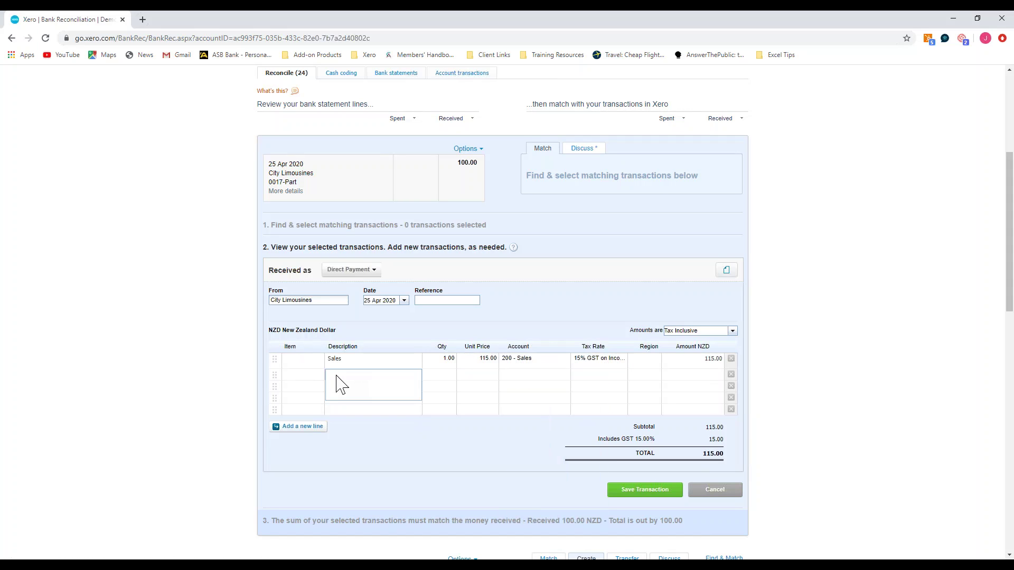
text(Less Shopify fees)
key(Tab)
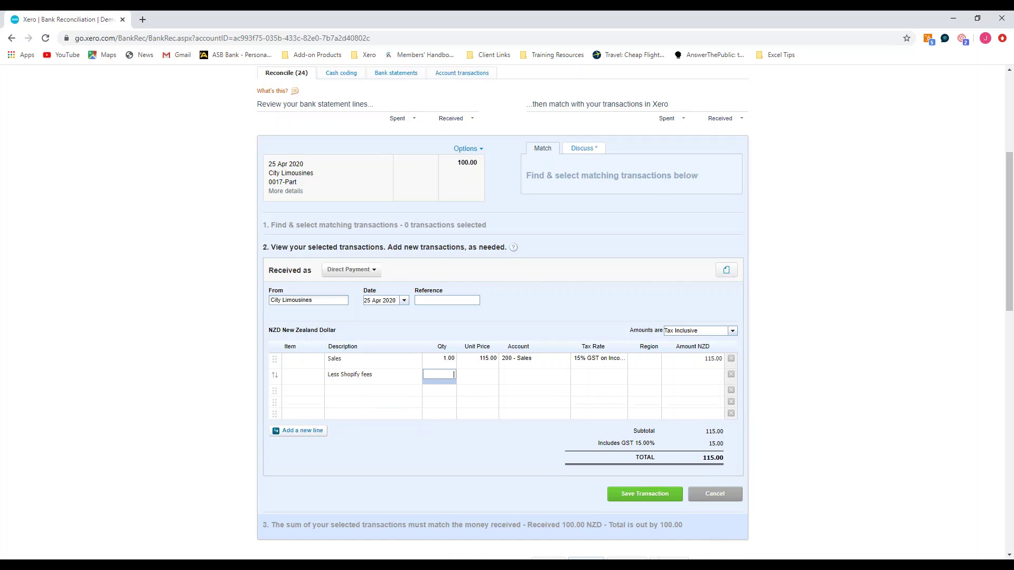
key(Tab)
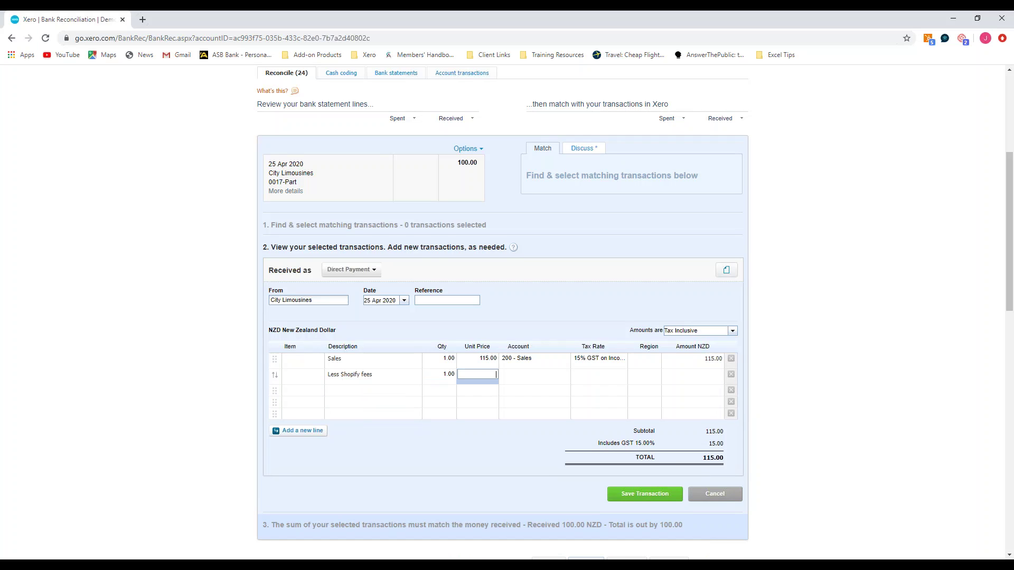
text(-15)
key(Tab)
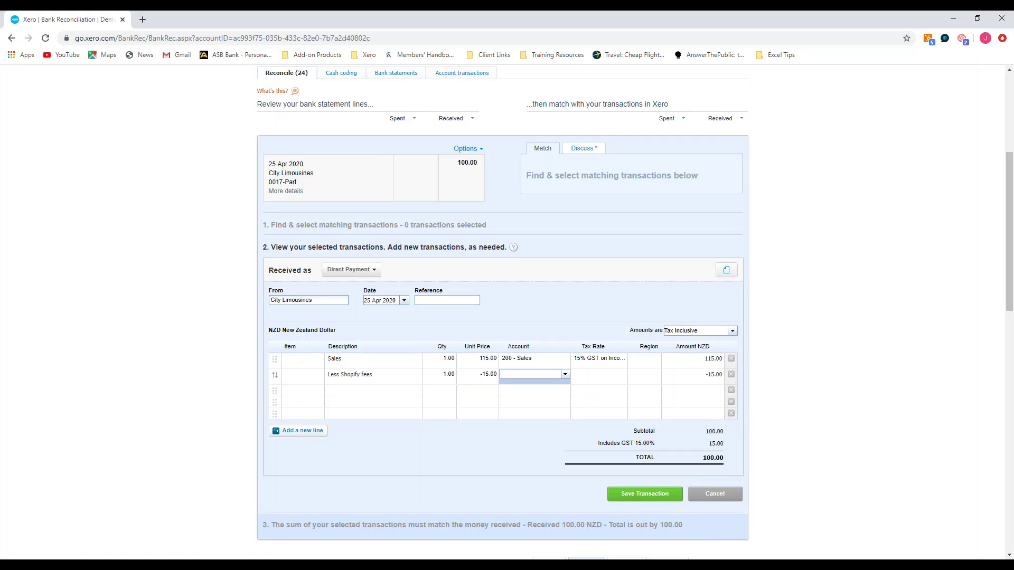
text(404)
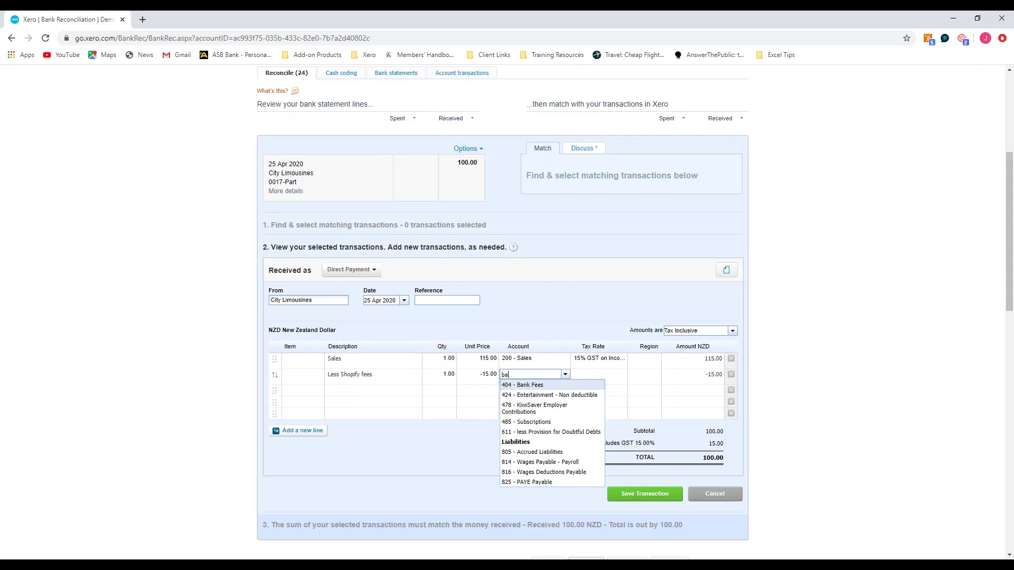
key(Tab)
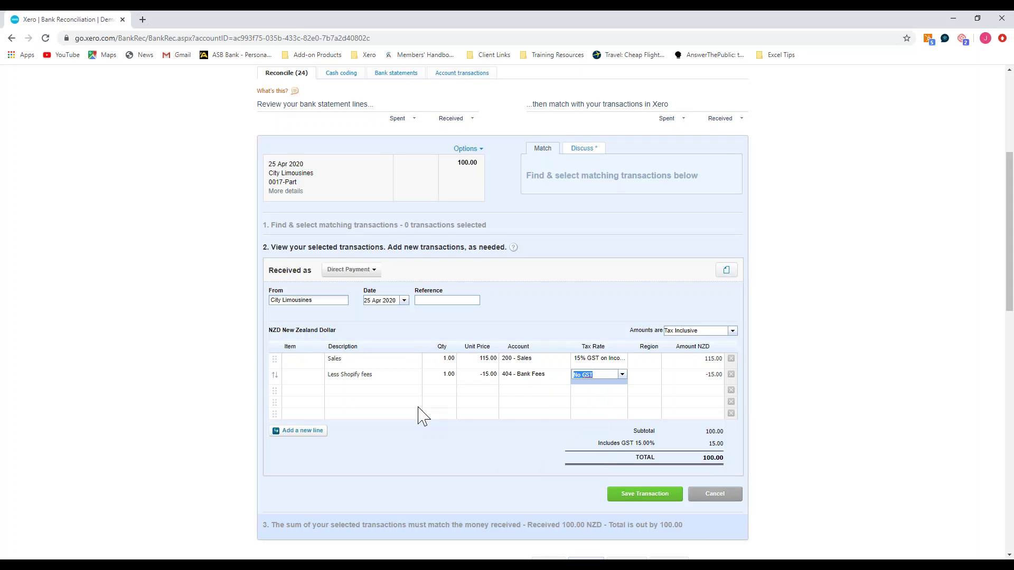
Step: Set the Shopify fees line's tax rate to 15% GST on Expenses and save the City Limousines transaction
click(524, 375)
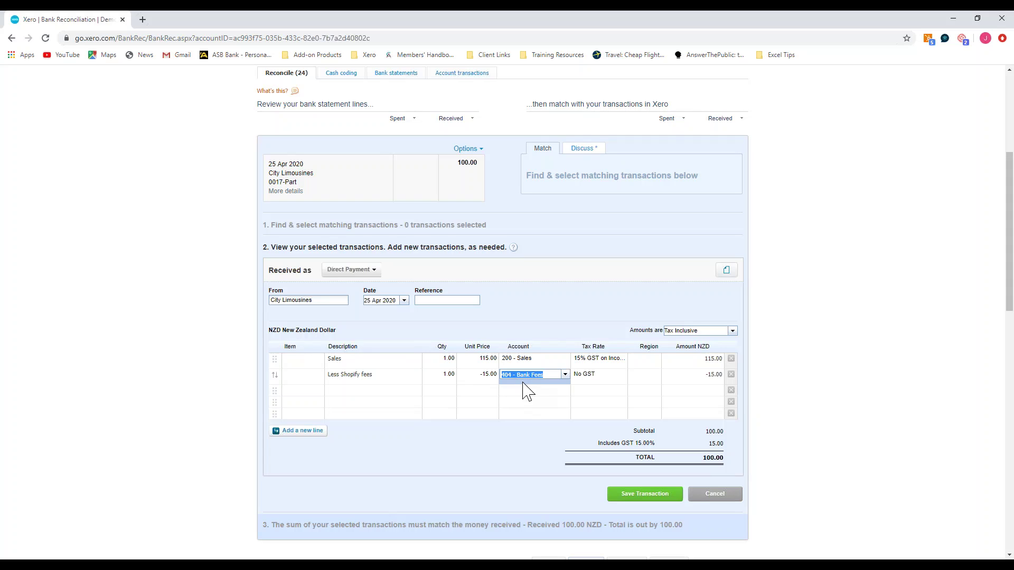
click(598, 378)
click(622, 376)
click(614, 394)
click(542, 443)
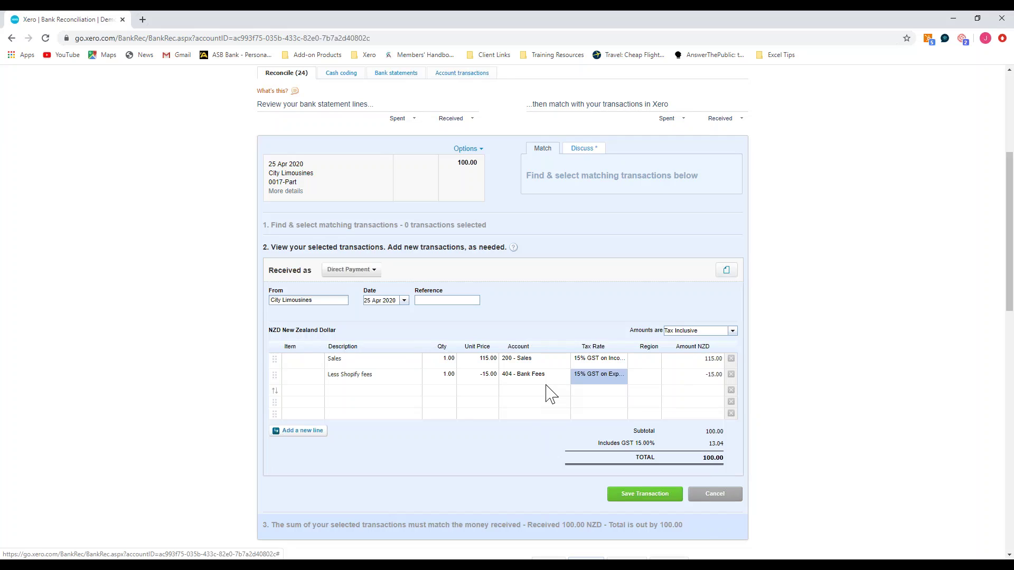
click(644, 496)
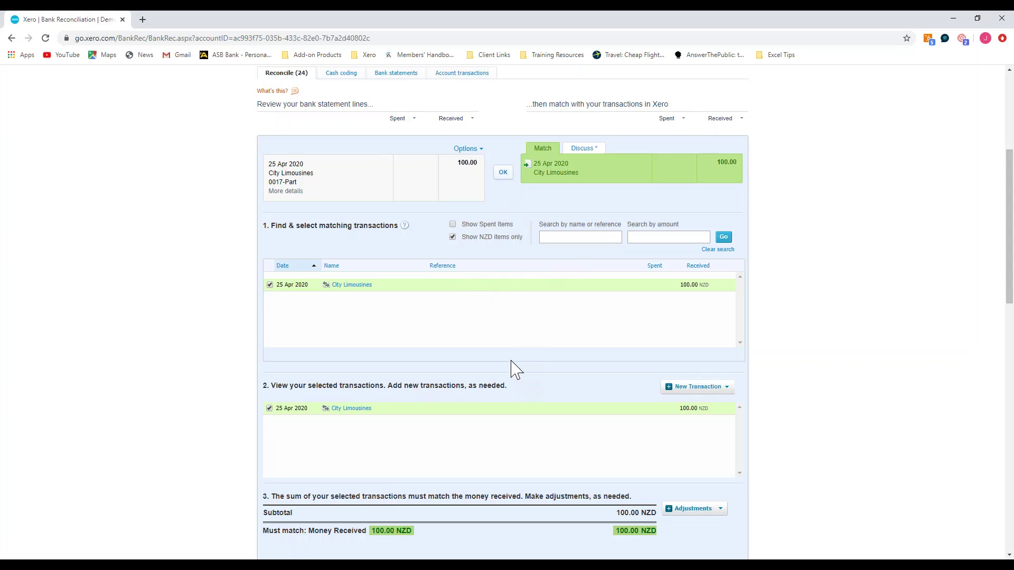
Step: Check the adjustment options, cancel the City Limousines match without reconciling, and return the statement line to its Create form
scroll(528, 317, down, 2)
scroll(541, 327, down, 1)
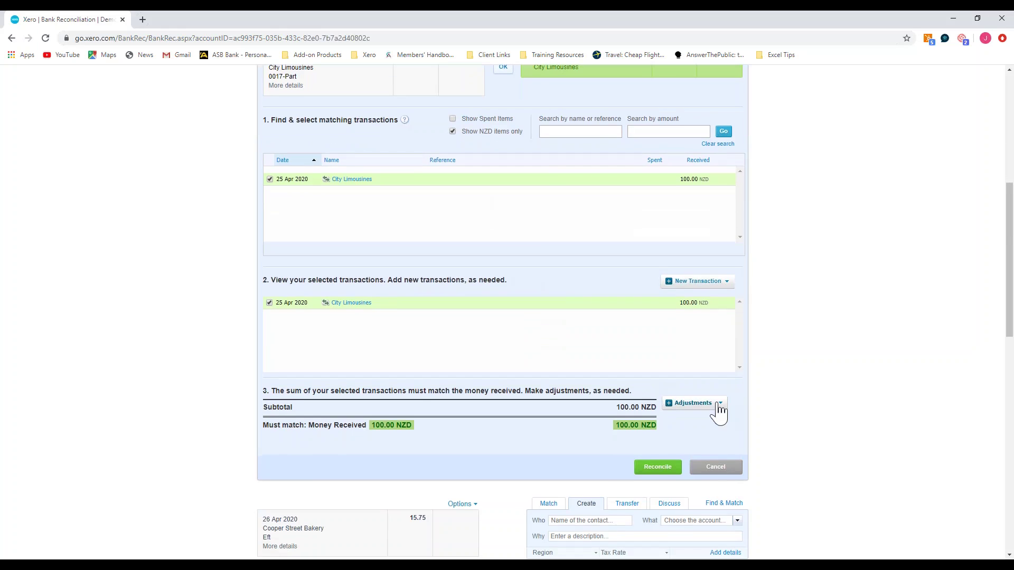
click(713, 405)
click(731, 472)
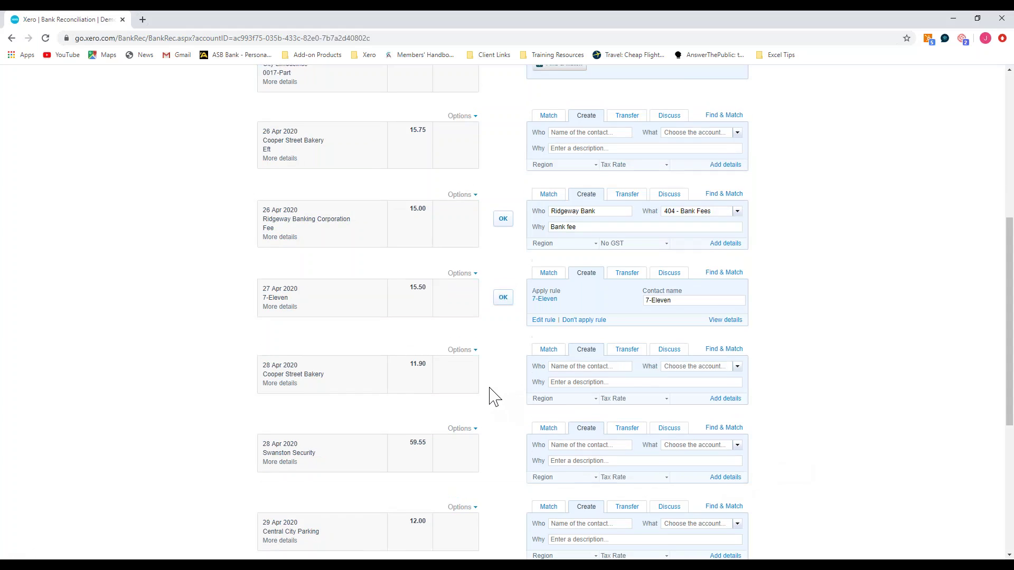
scroll(494, 396, up, 2)
scroll(493, 396, up, 2)
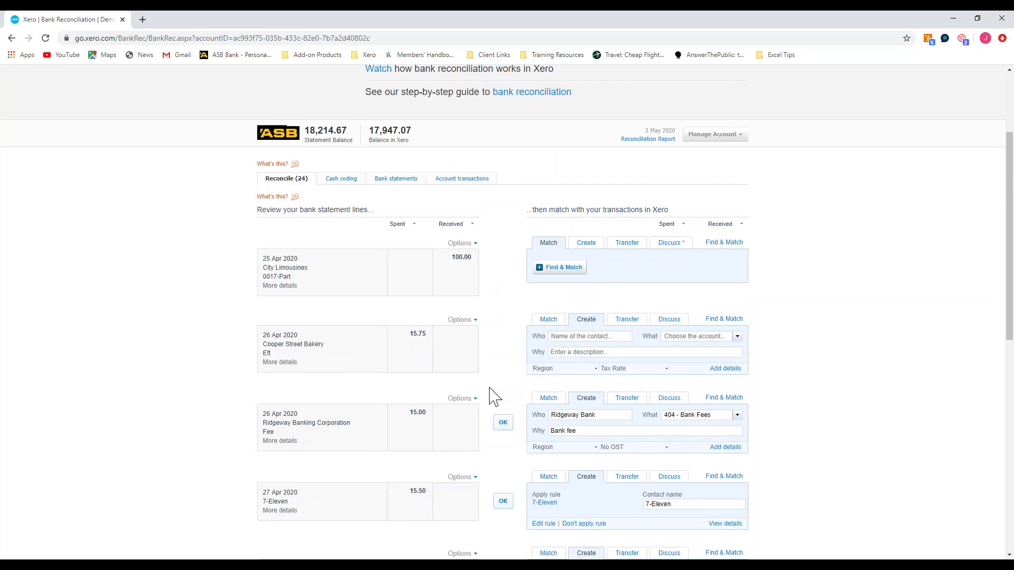
click(586, 244)
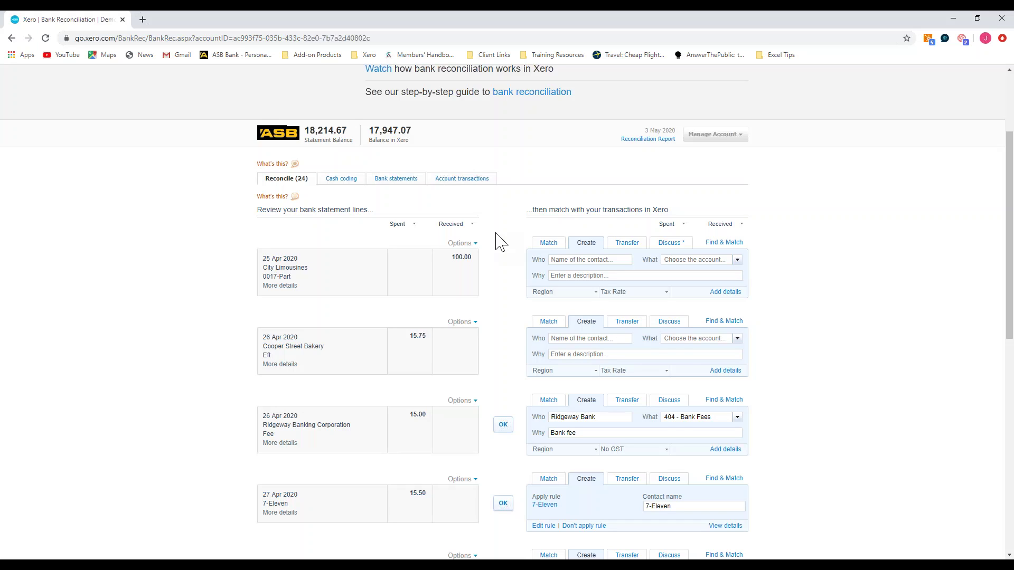
scroll(502, 243, up, 1)
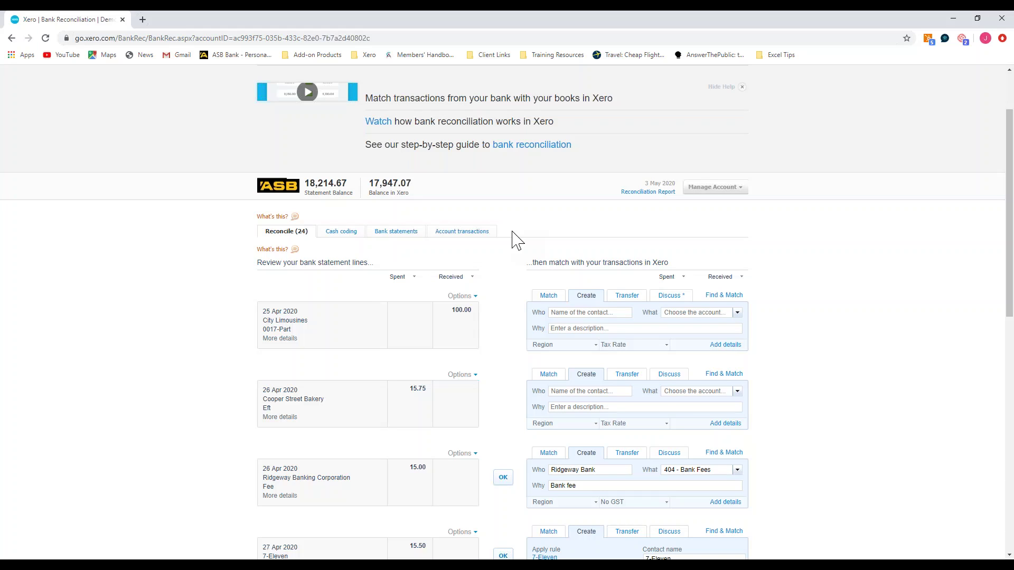
scroll(515, 239, up, 2)
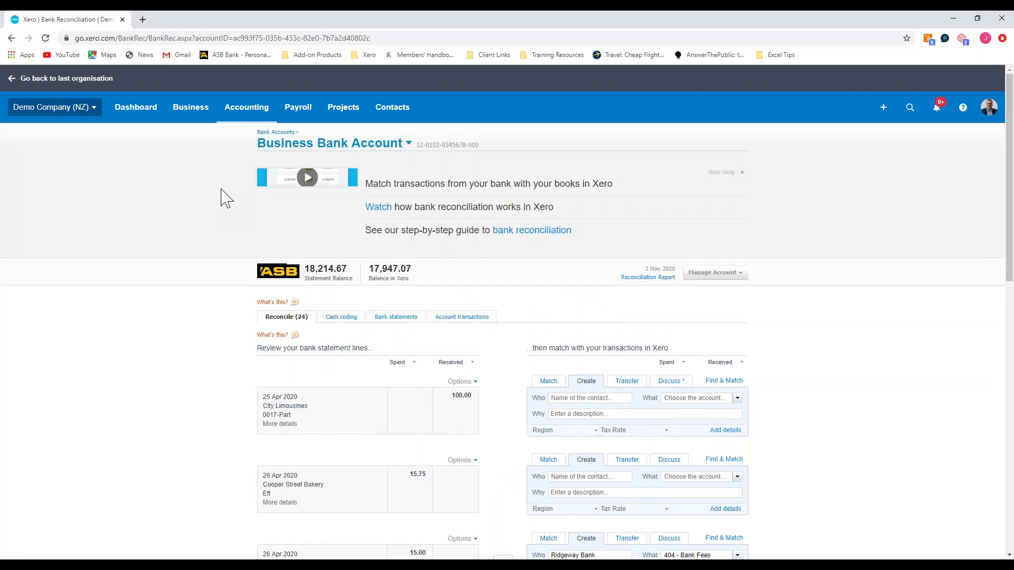
Step: Open ABC Furniture's credit note CN-0042 from the sales invoices awaiting payment
click(192, 115)
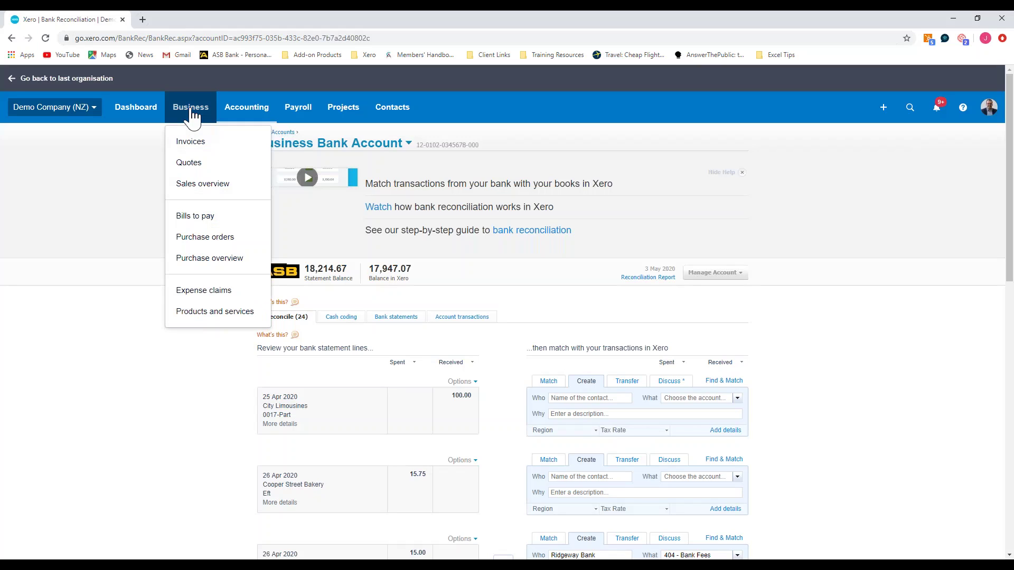
click(202, 184)
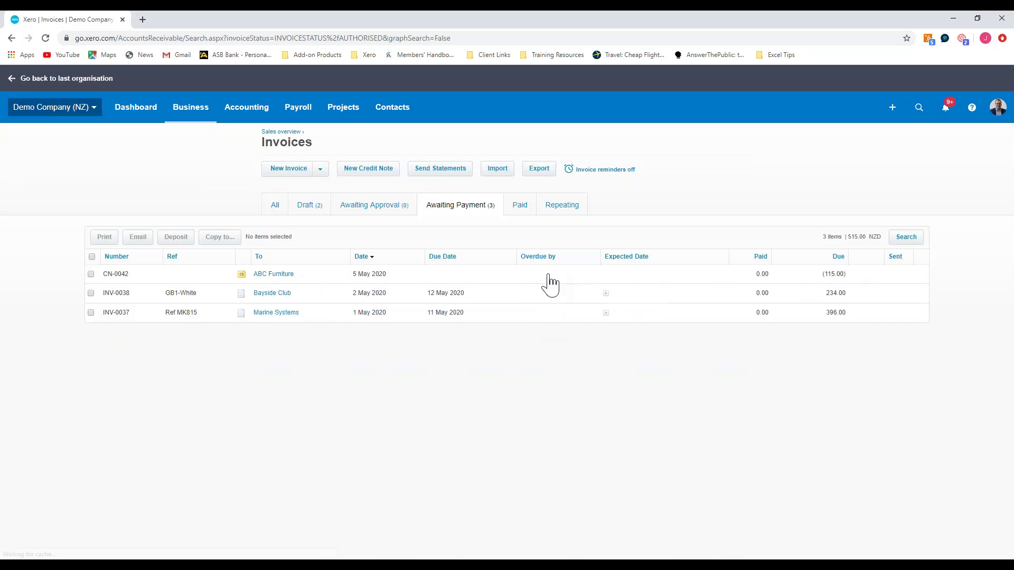
click(280, 275)
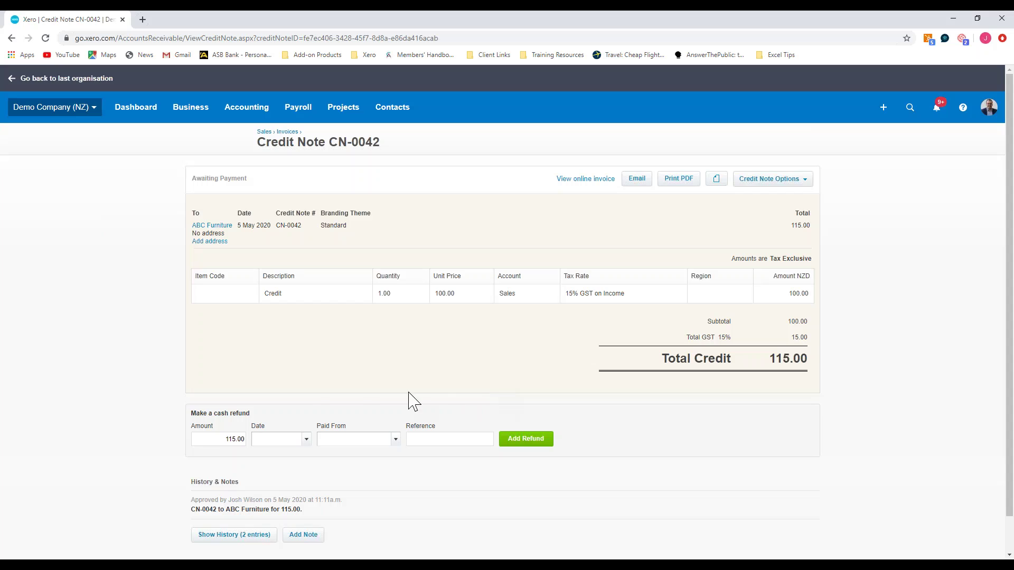
Step: Add a cash refund to the ABC Furniture credit note, dated 5 May 2020 and paid from 090 - Business Bank Account
click(306, 440)
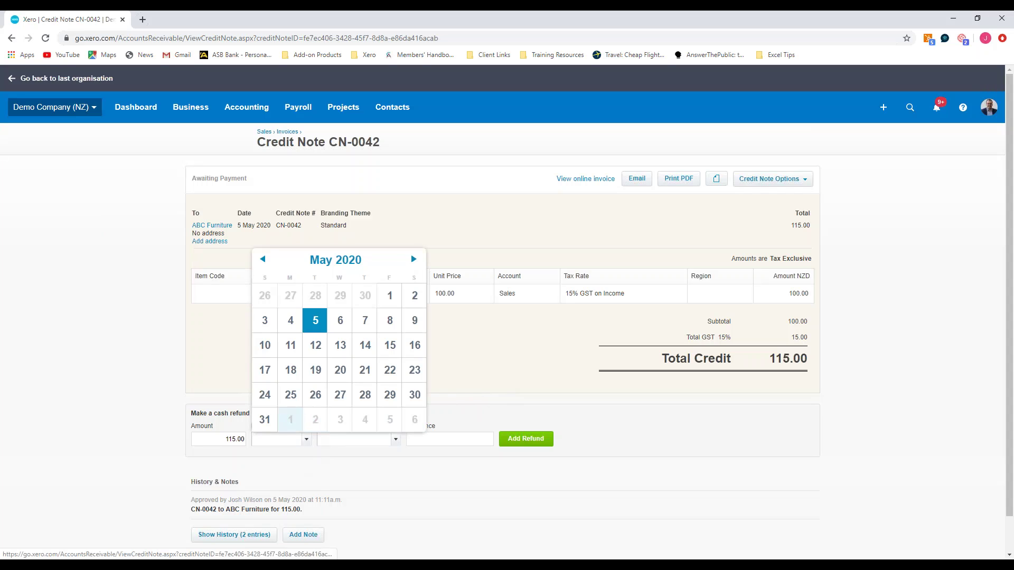
click(313, 323)
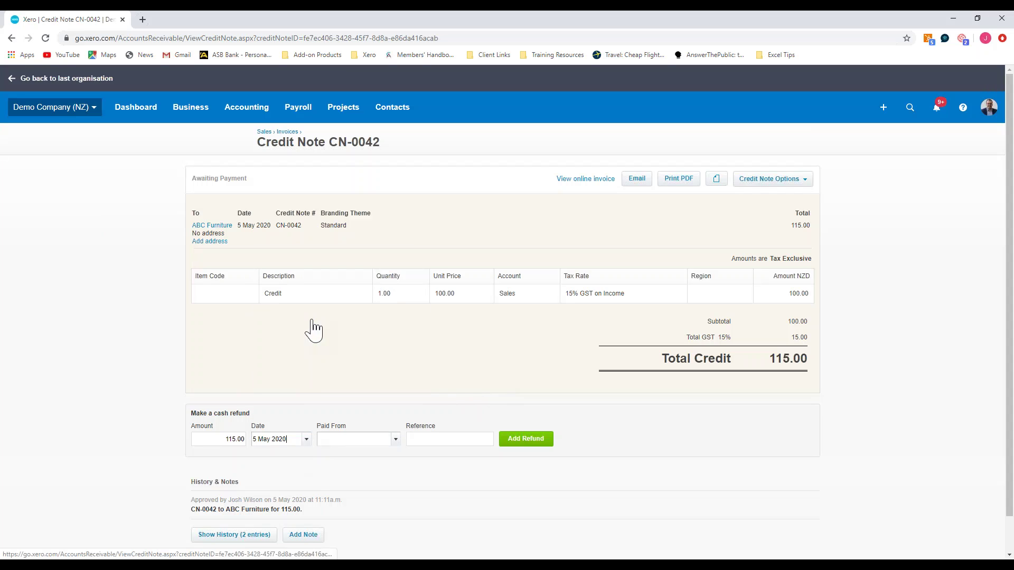
click(393, 440)
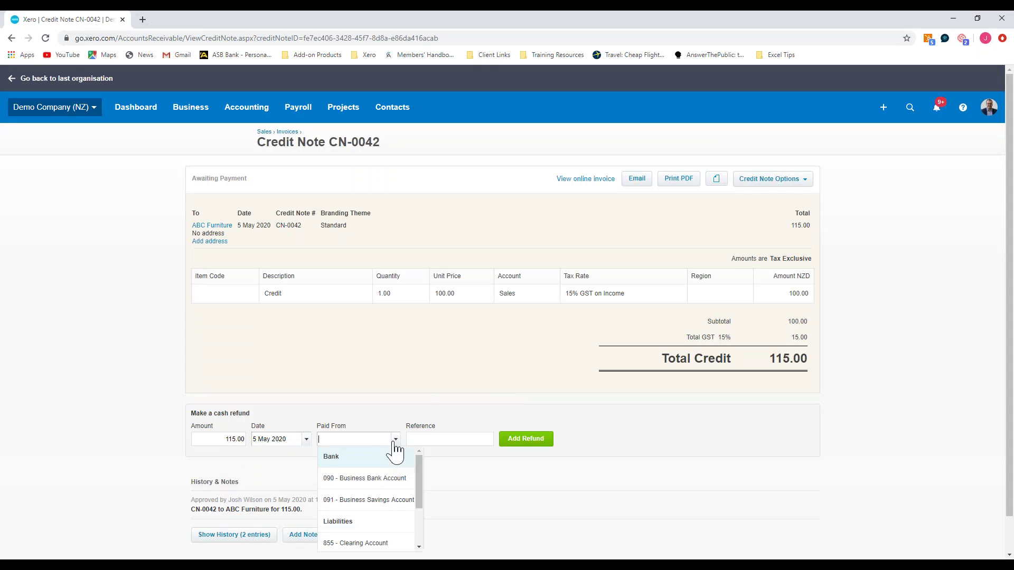
click(384, 479)
click(446, 442)
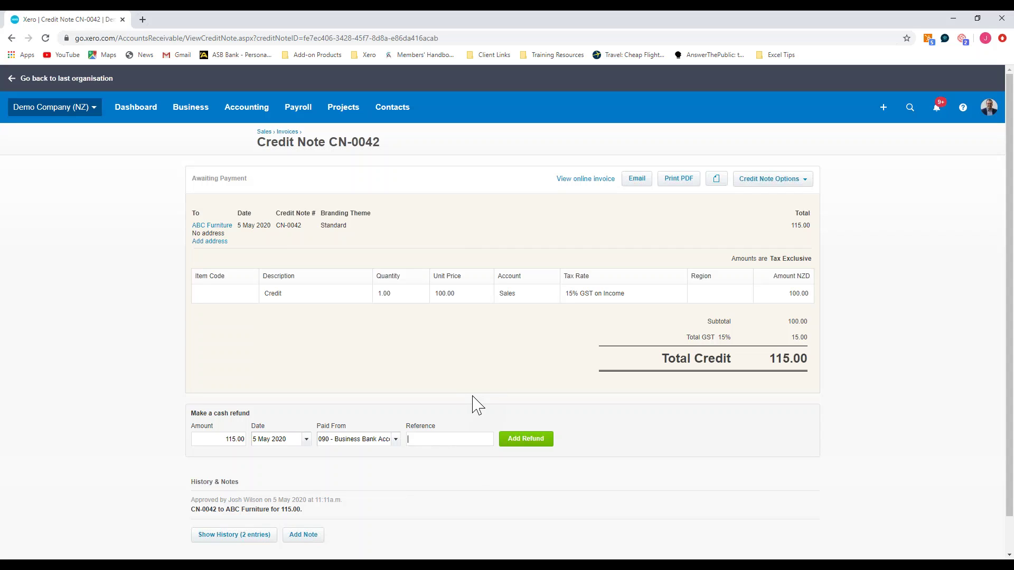
click(522, 438)
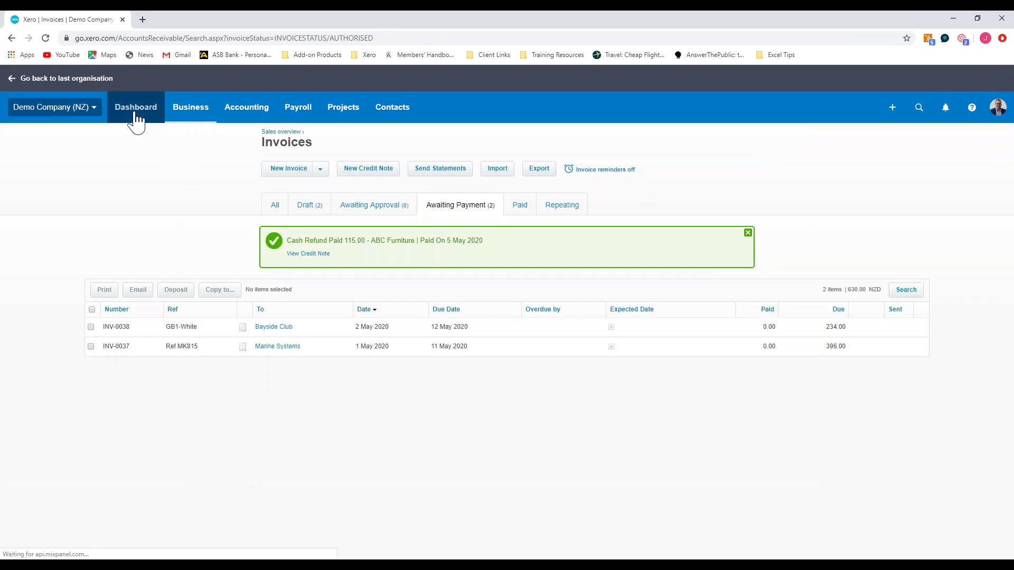
Step: Reopen the Business Bank Account reconciliation and look for the ABC Furniture refund among the possible matches for the 26 Apr Cooper Street Bakery line
click(136, 117)
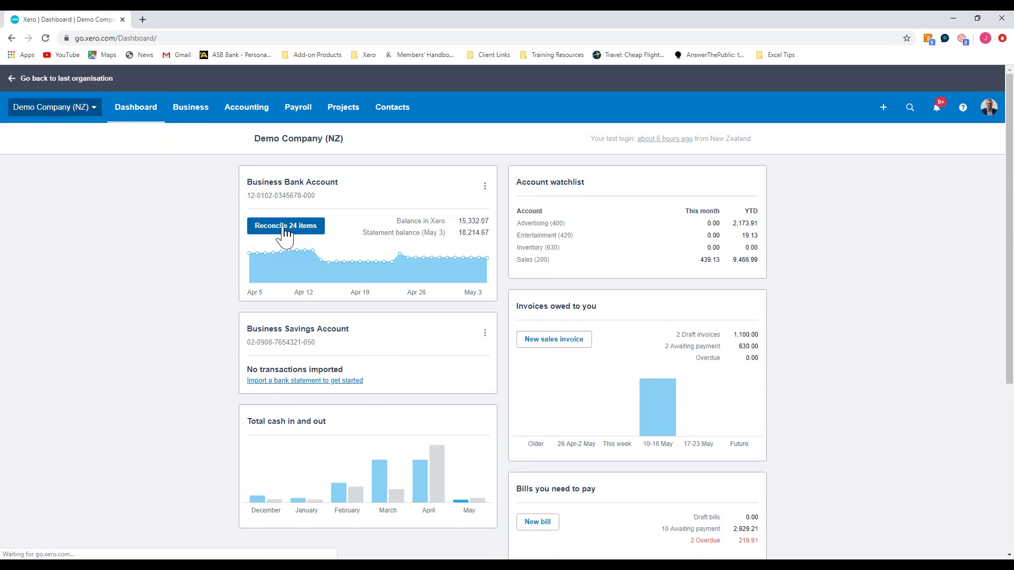
click(285, 227)
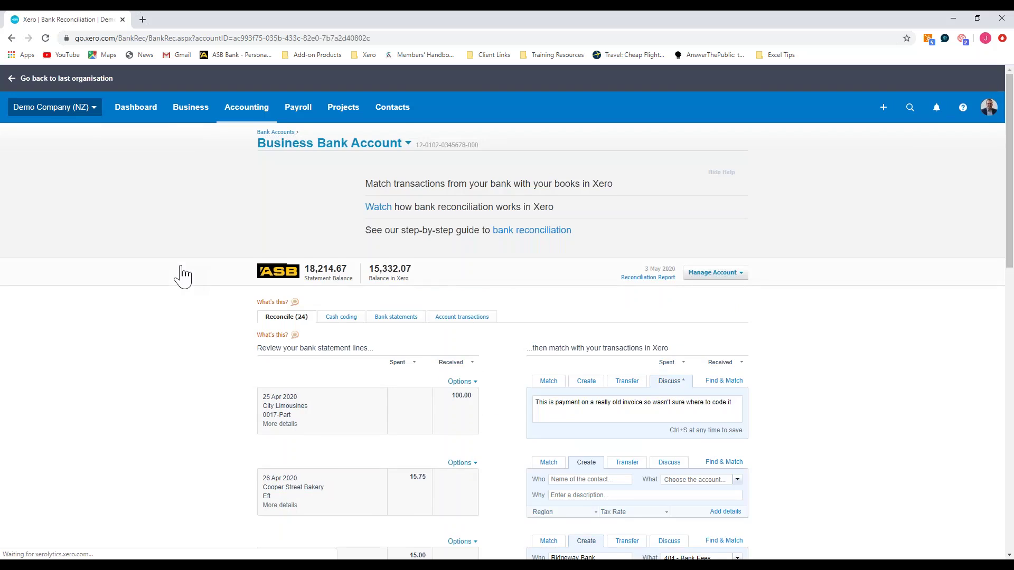
scroll(317, 285, down, 4)
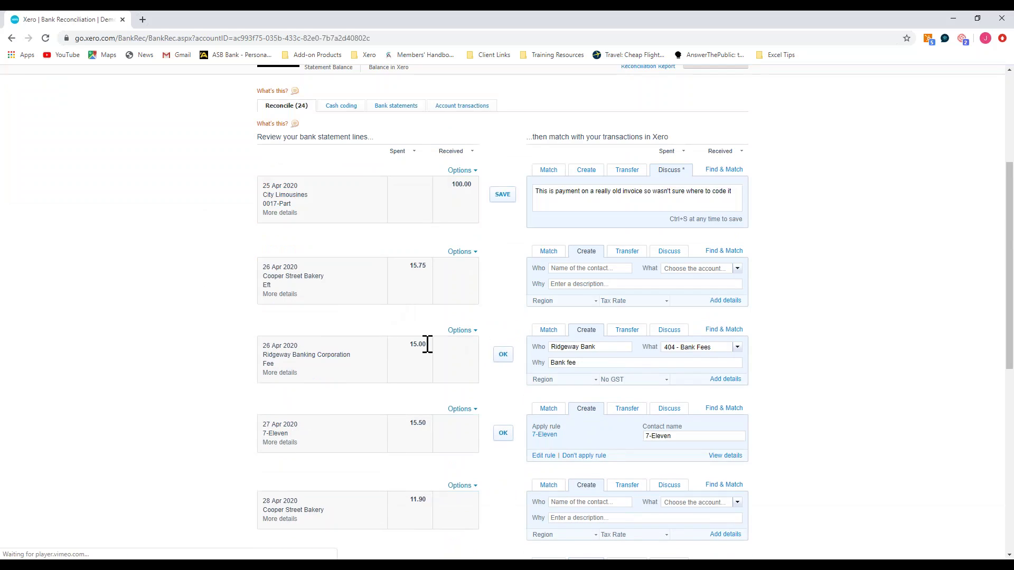
click(734, 253)
scroll(509, 400, down, 3)
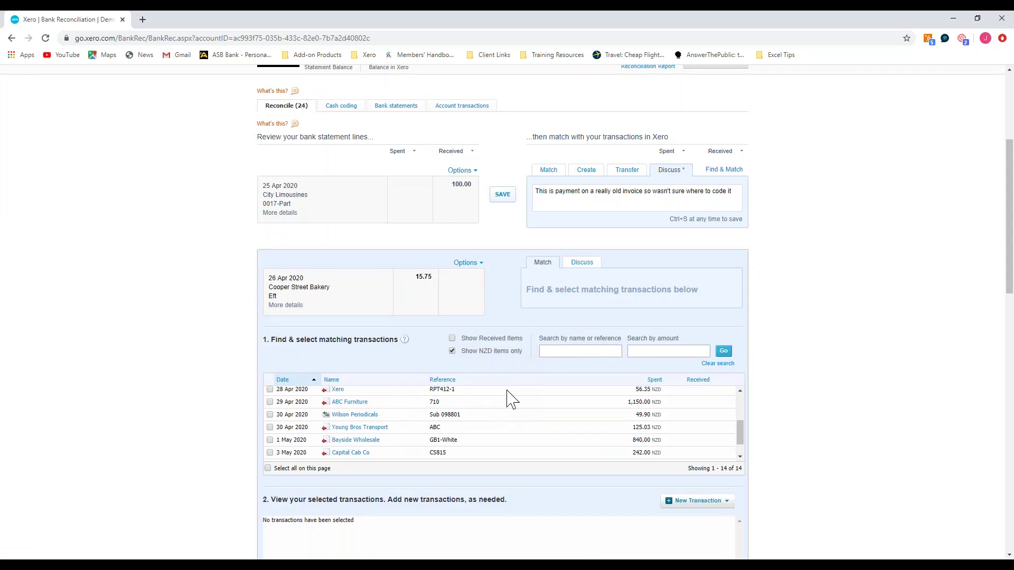
scroll(507, 400, down, 1)
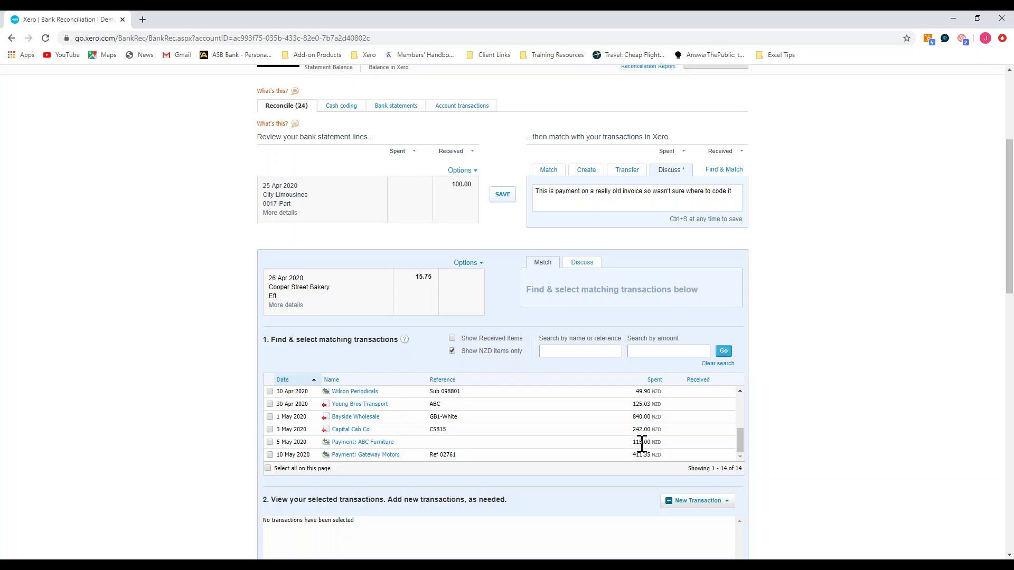
Step: Cancel the match search for the 26 Apr Cooper Street Bakery line without selecting a transaction
scroll(670, 380, down, 5)
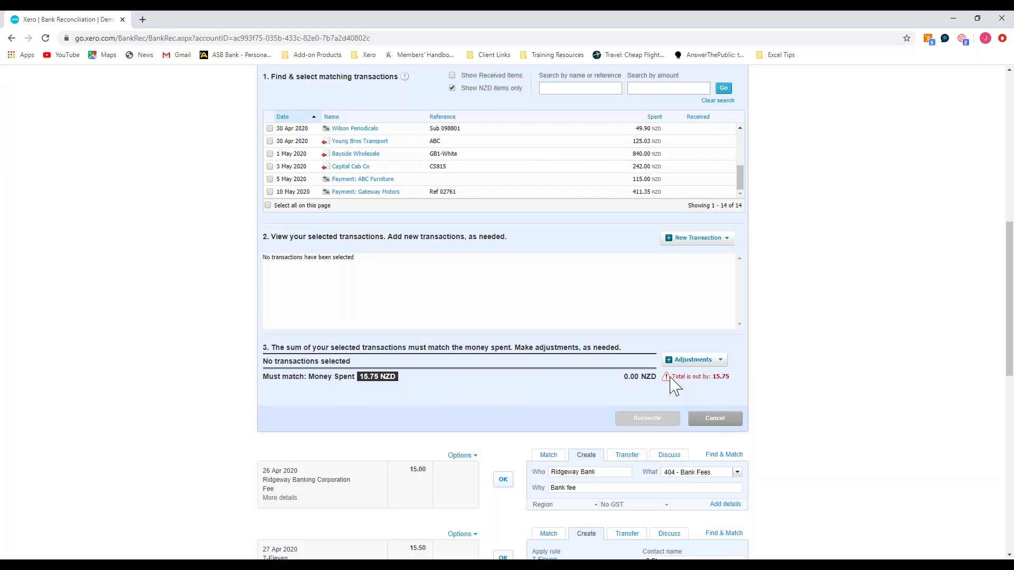
click(715, 417)
scroll(466, 340, up, 3)
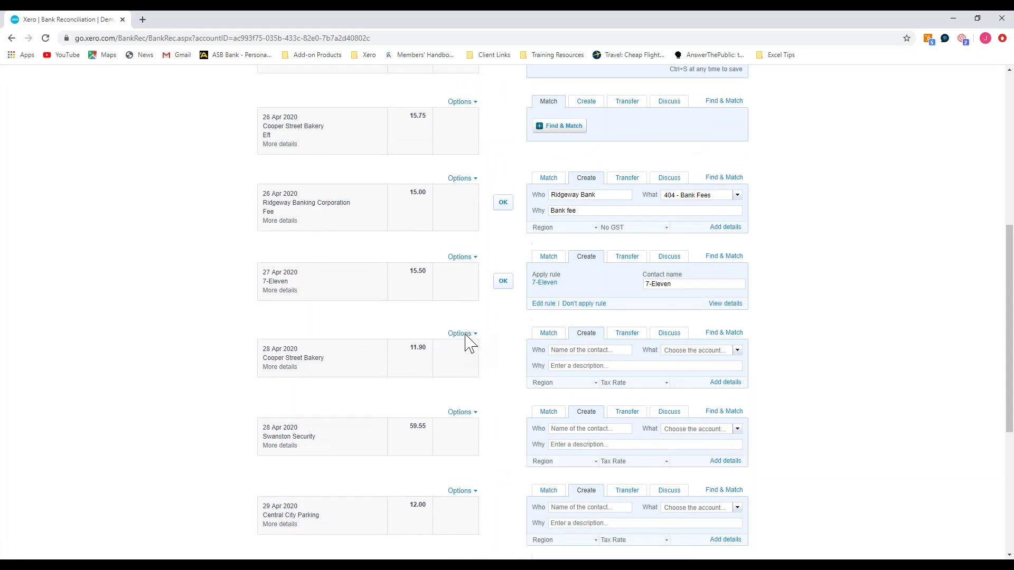
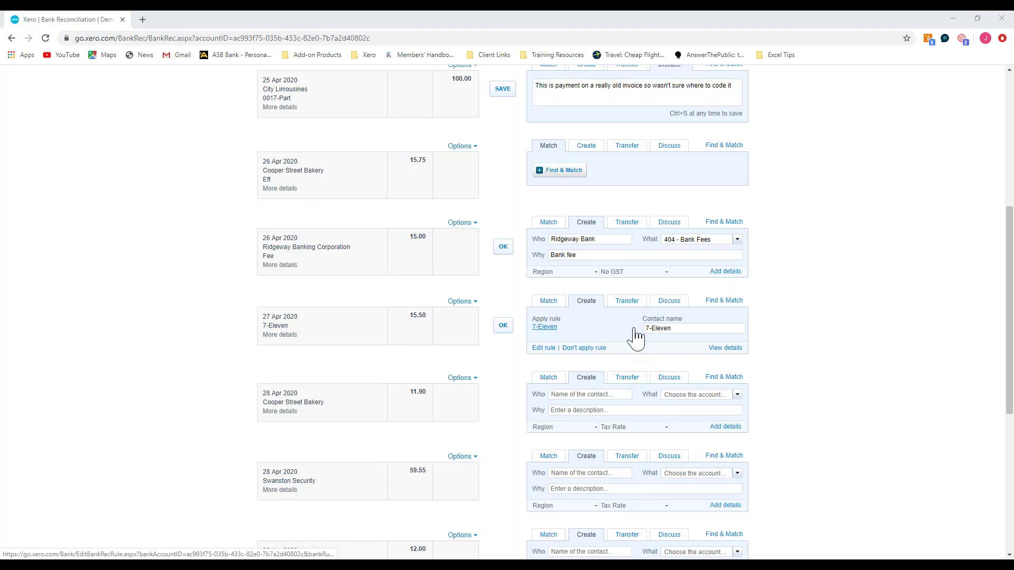
Step: Open the 7-Eleven bank rule for editing and add a second condition with Amount set to equals
click(542, 350)
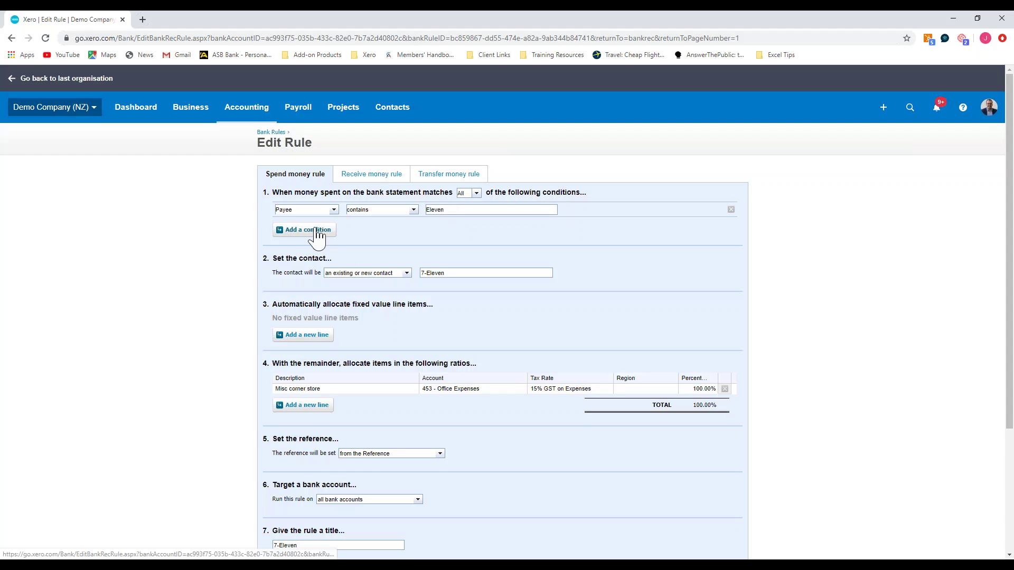
click(301, 230)
click(335, 224)
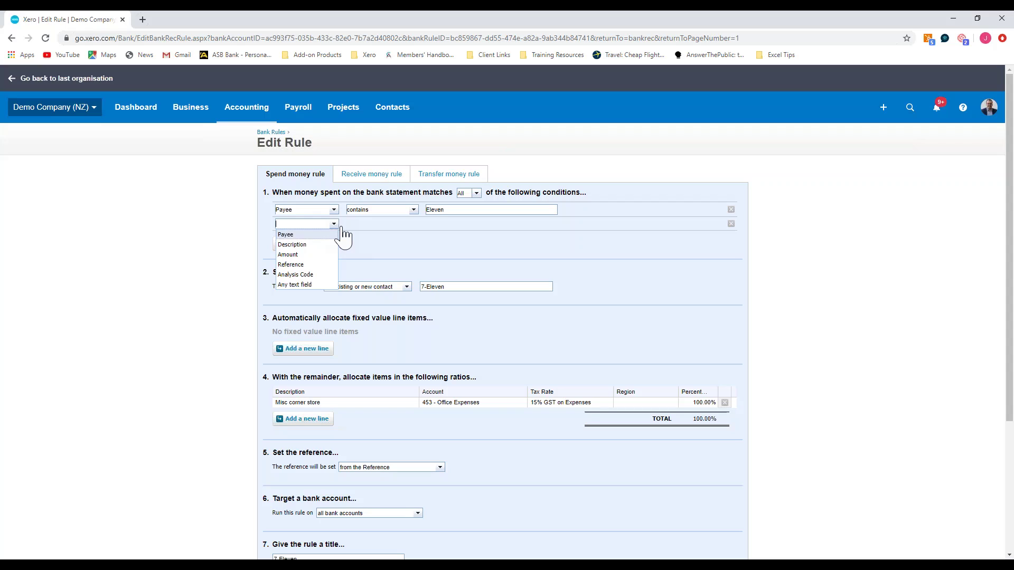
click(316, 255)
click(414, 224)
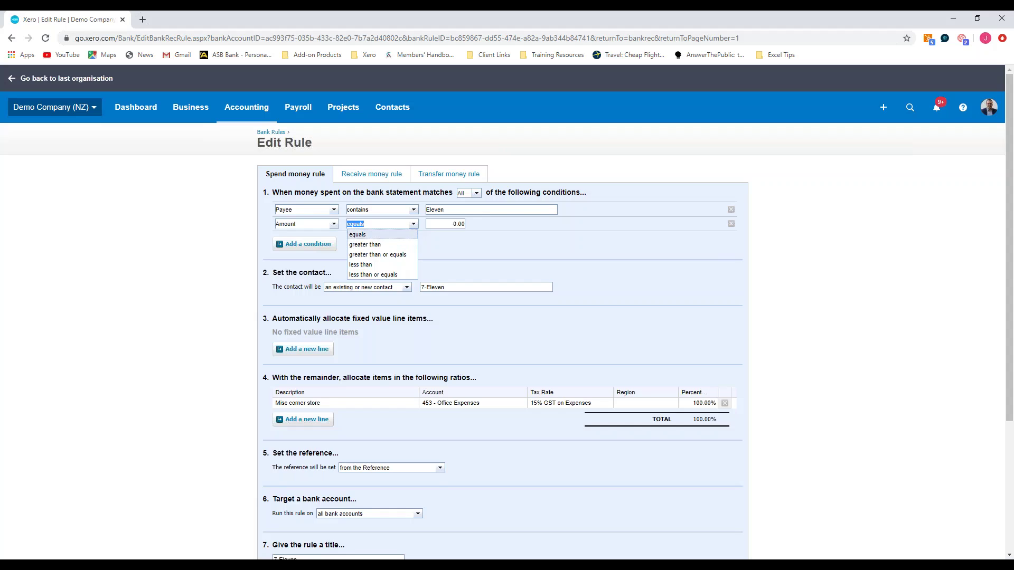
click(495, 244)
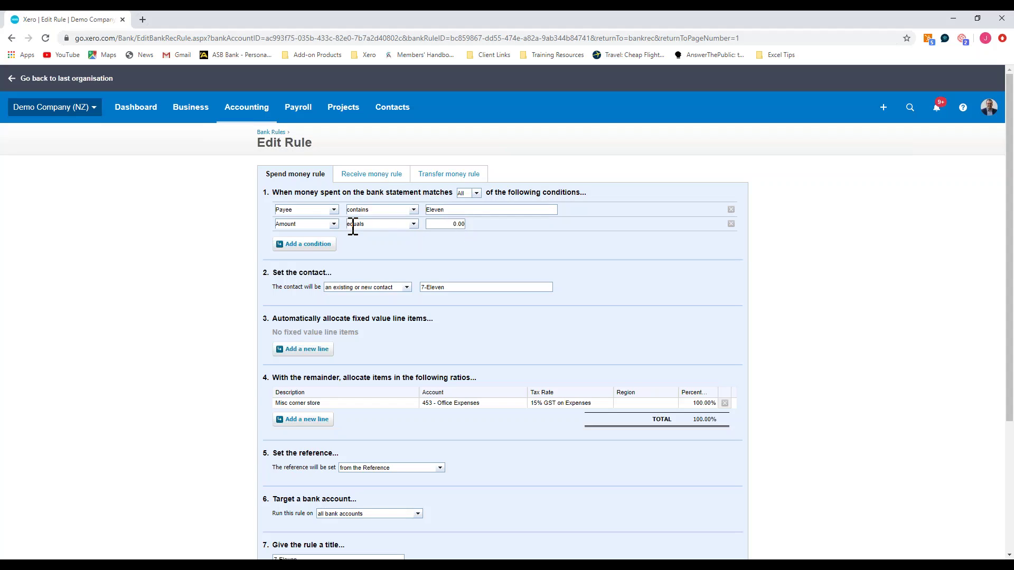
click(413, 224)
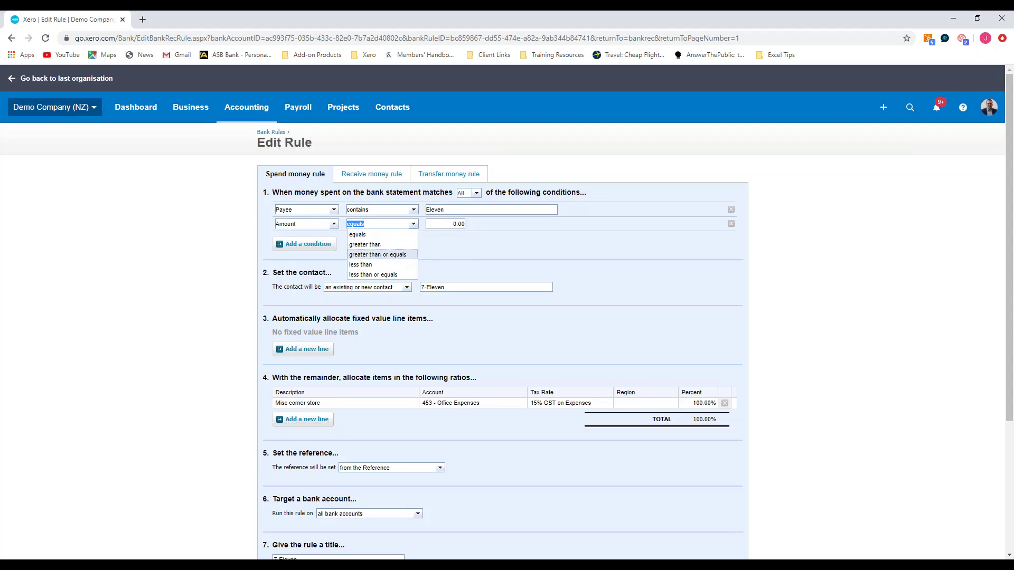
click(371, 234)
Step: Change the second rule condition to Reference contains Entertainment
click(334, 226)
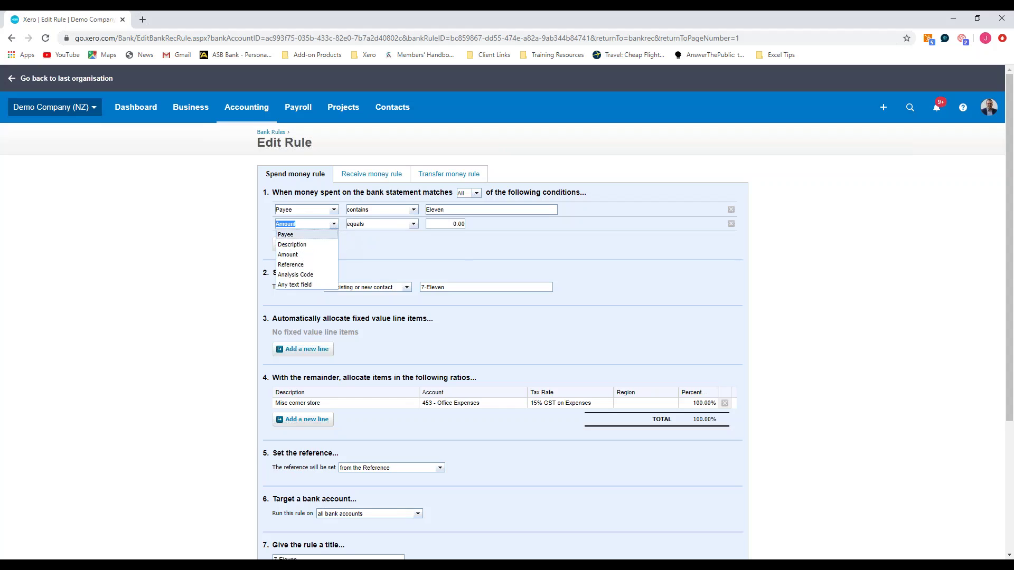
click(311, 265)
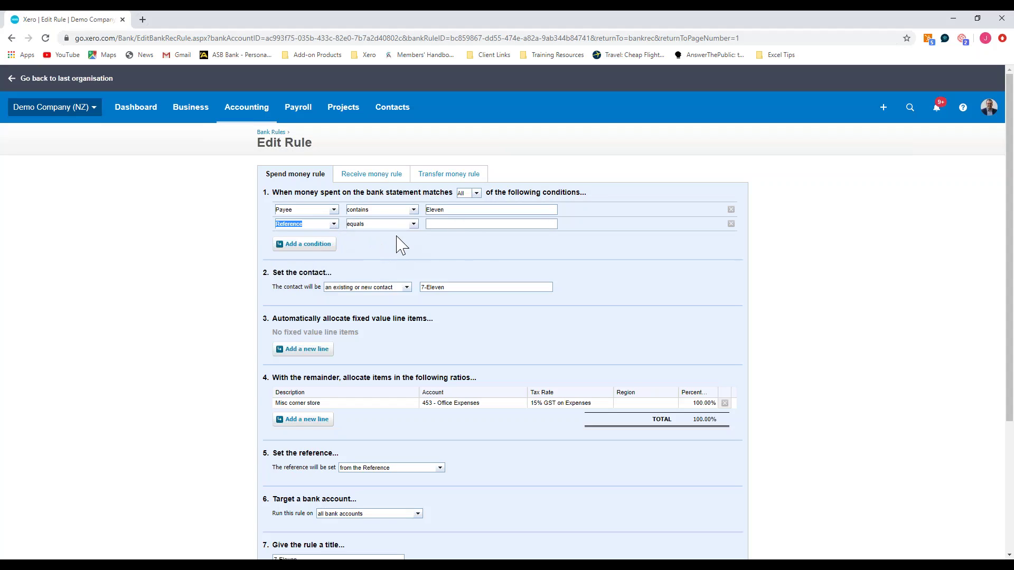
click(436, 224)
click(412, 225)
click(378, 245)
click(439, 224)
text(Entertainment)
Step: Try equals as the operator of the rule's Payee condition and set it back to contains
click(414, 210)
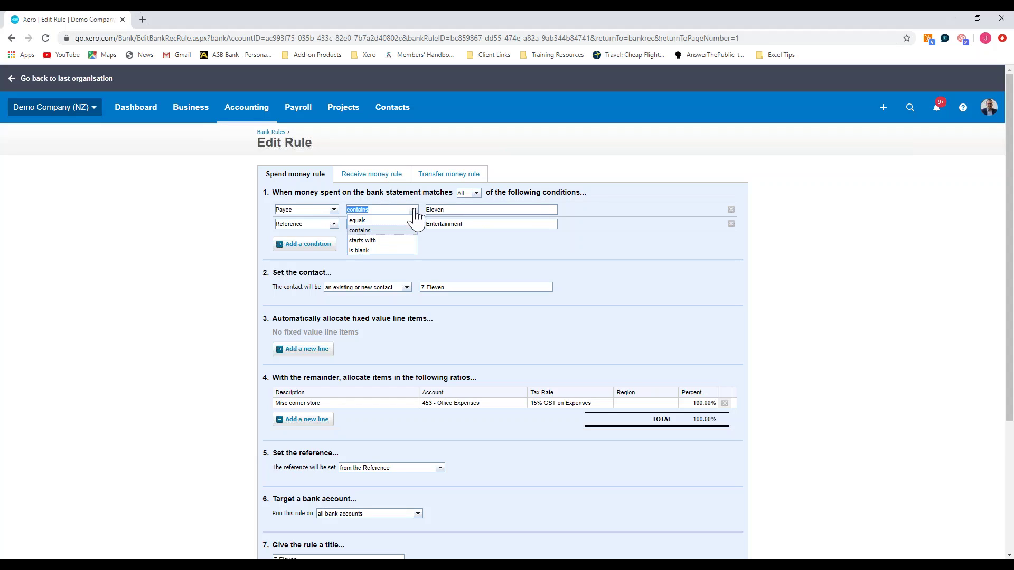
click(386, 221)
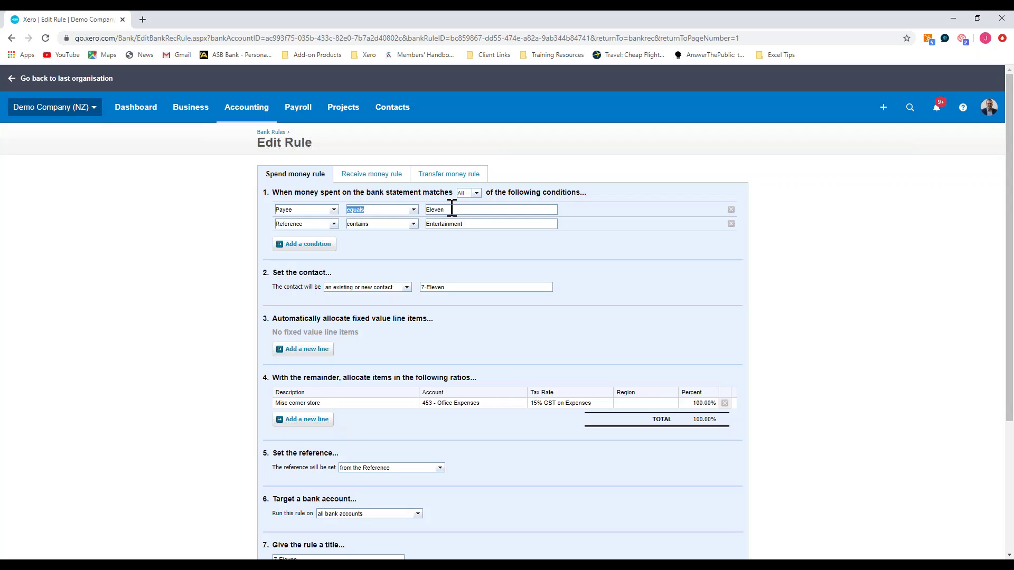
click(414, 211)
click(393, 221)
click(413, 209)
click(372, 231)
Step: Add a Drawings line to the rule's ratio allocation, coded to 980 - Owner A Drawings with No GST at 50%
scroll(522, 264, down, 1)
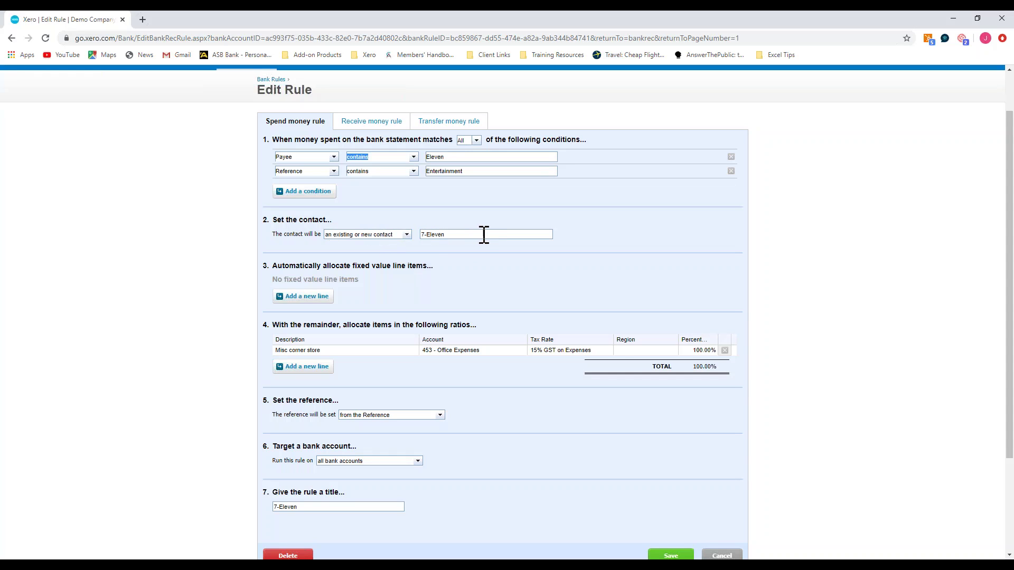
scroll(483, 235, down, 1)
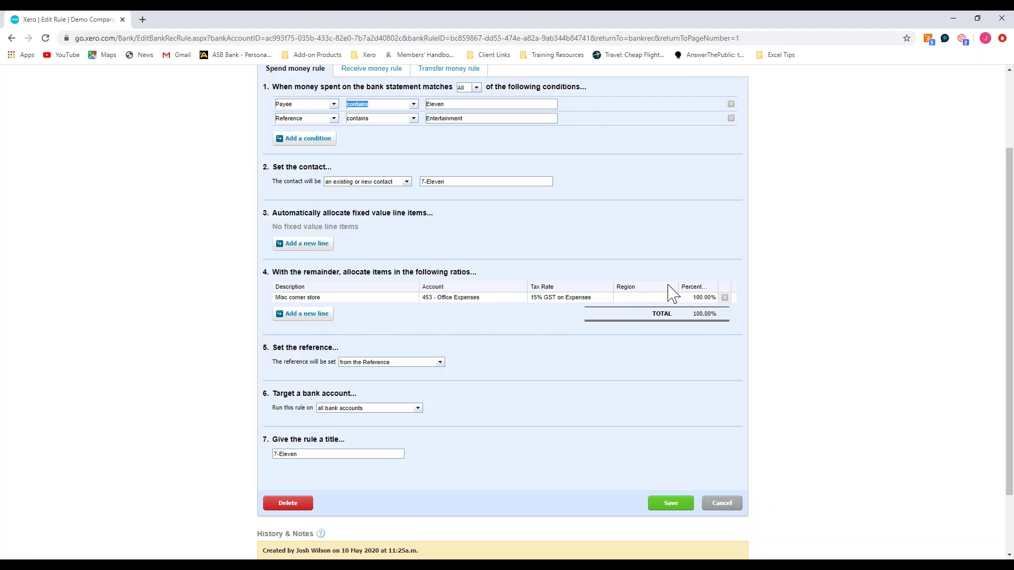
click(298, 315)
click(299, 316)
text(Drawings)
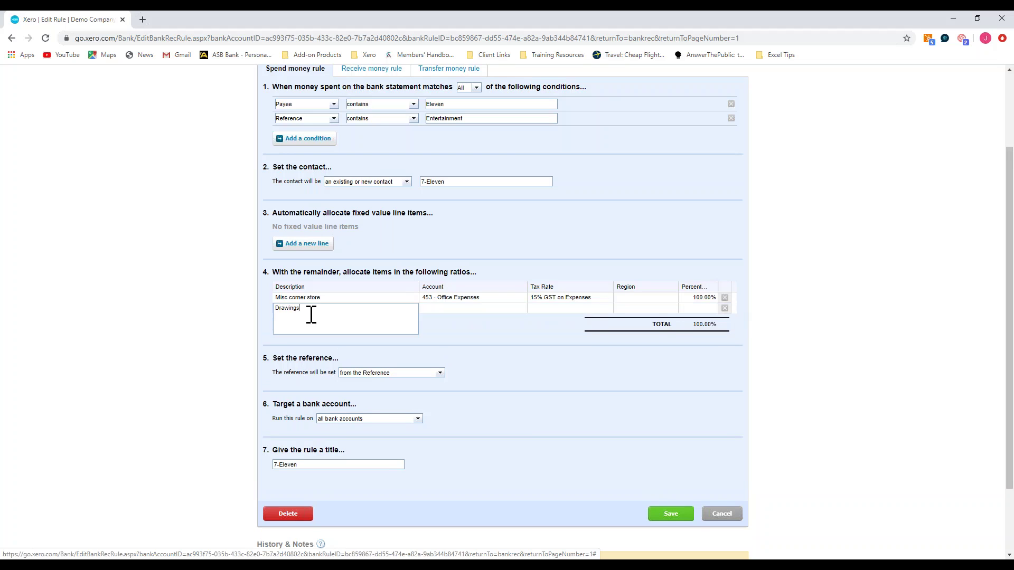
key(Tab)
text(dar)
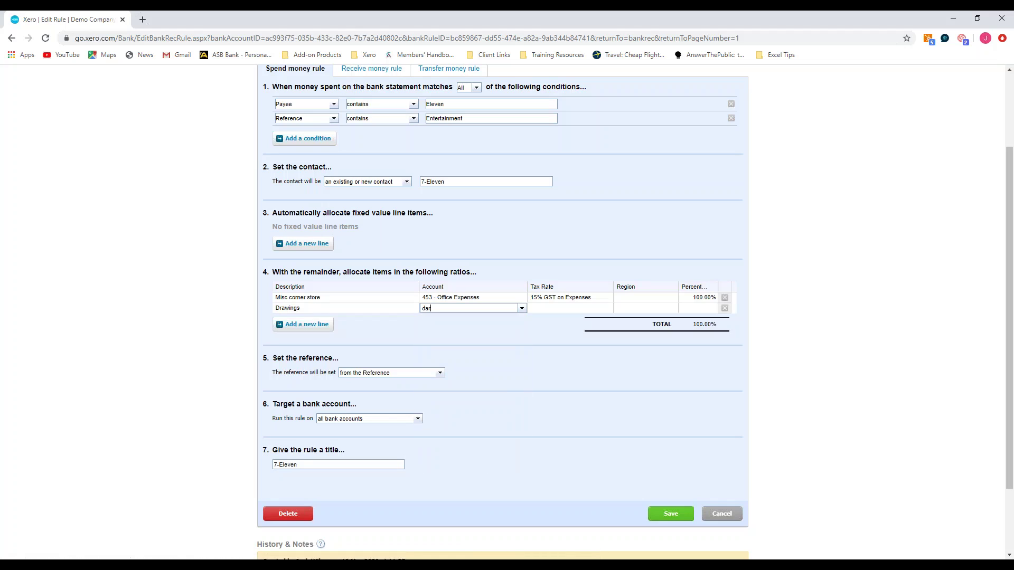
key(BackSpace)
text(ra)
key(Tab)
key(Tab)
key(Tab)
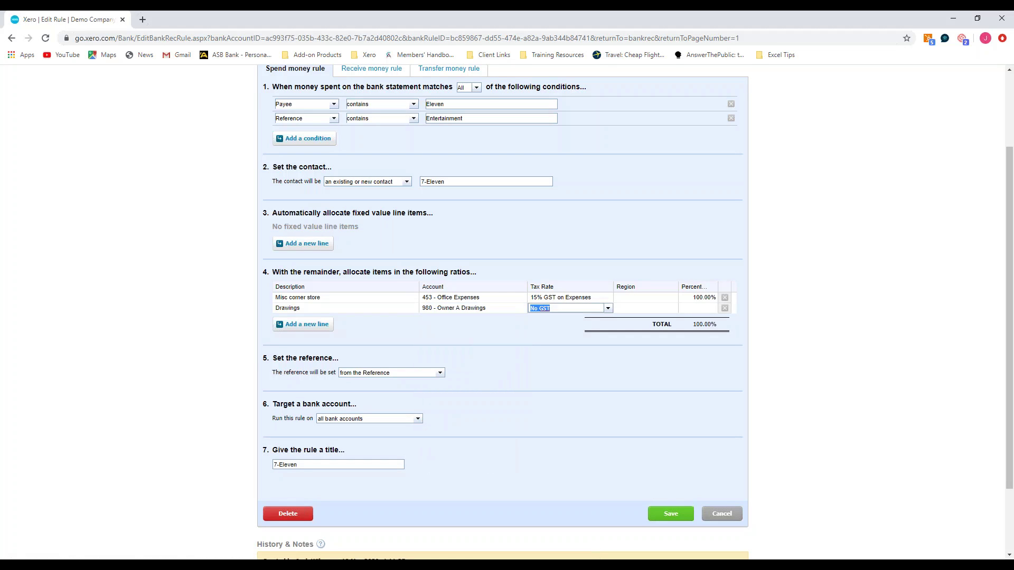
key(Tab)
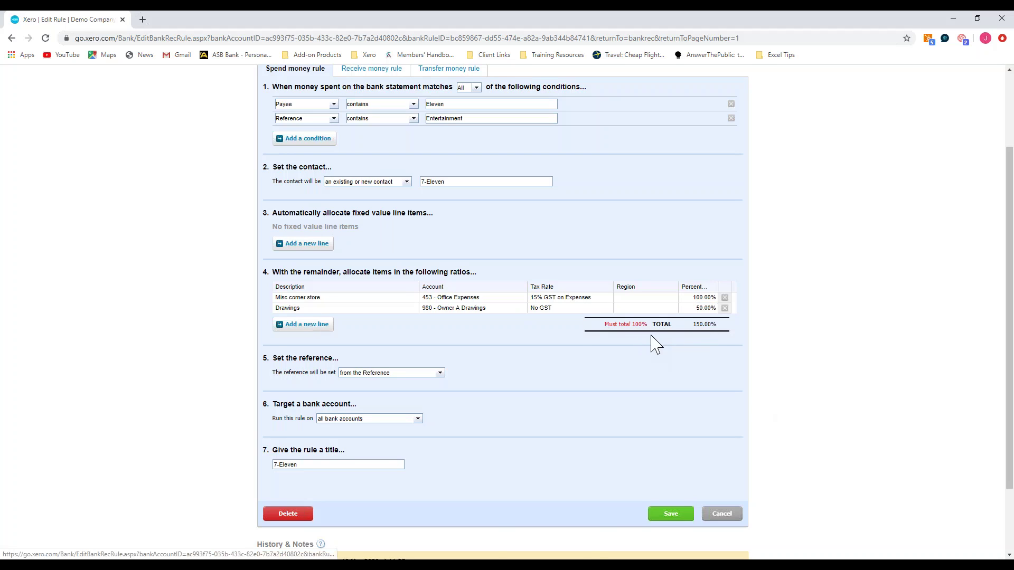
Step: Set the Misc corner store line's share of the allocation to 50%
click(704, 297)
text(50)
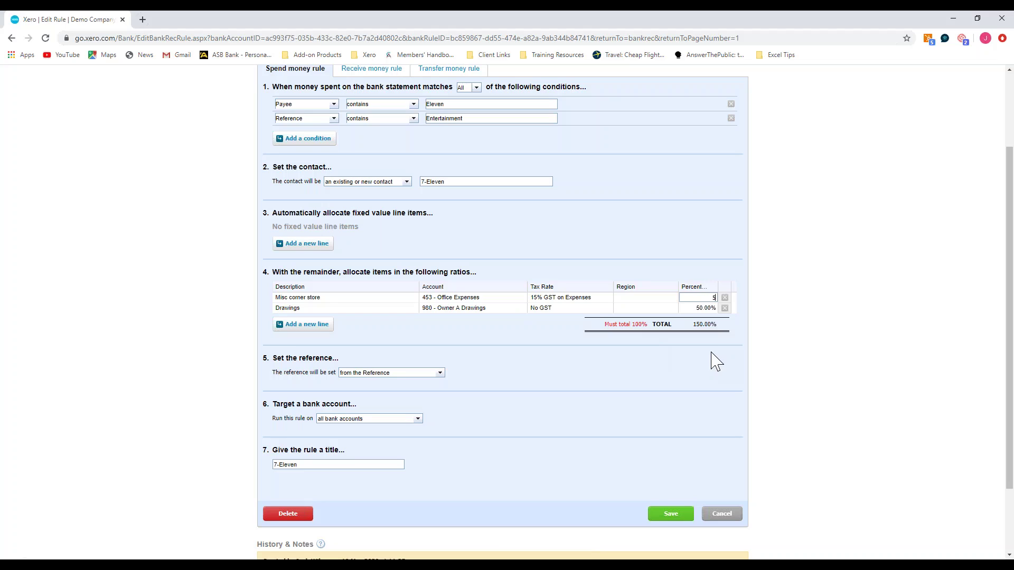
key(Tab)
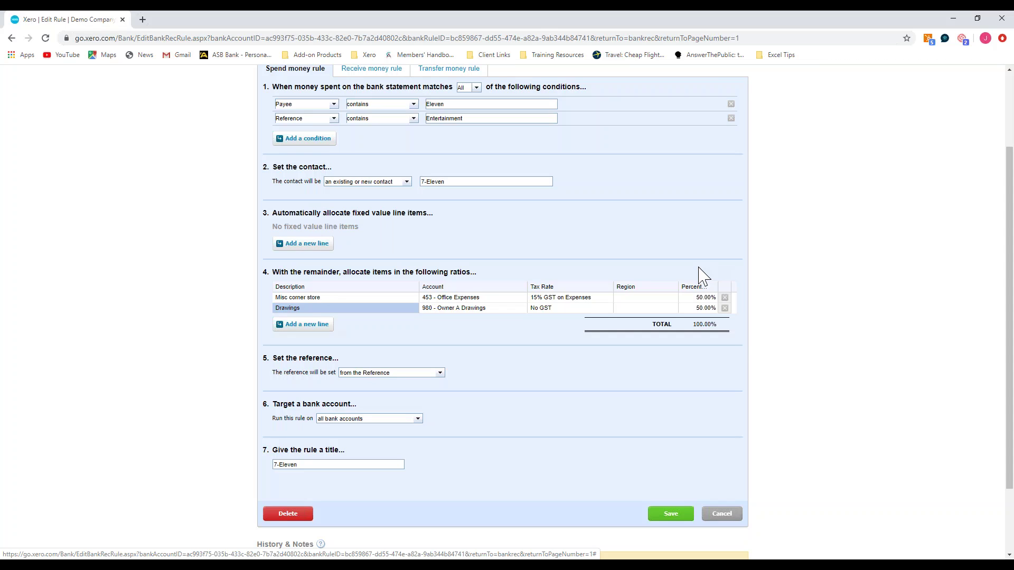
Step: Review the rule's options for where the reference comes from and which bank accounts it runs on, leaving both as they are
scroll(471, 380, down, 1)
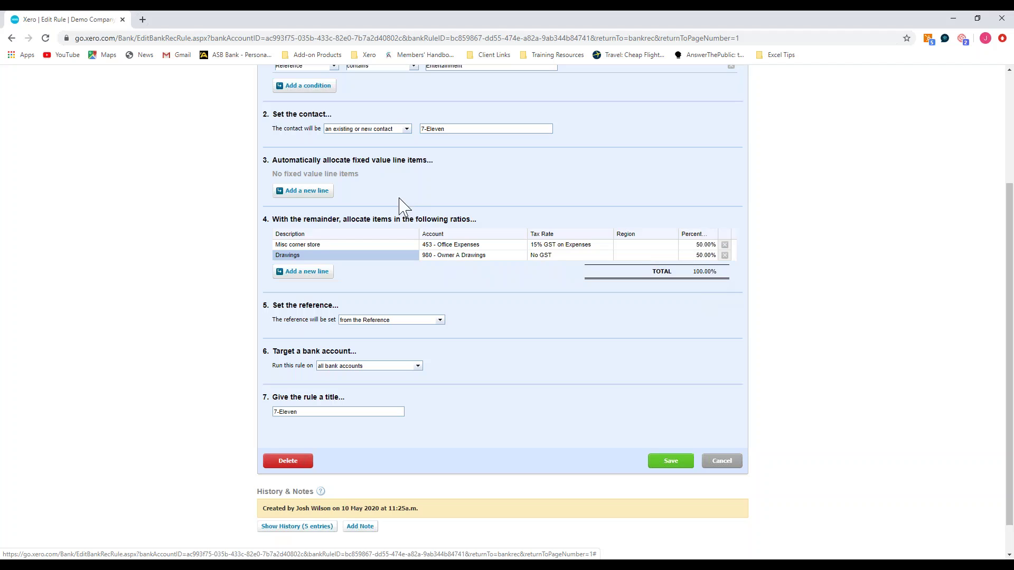
scroll(378, 205, up, 1)
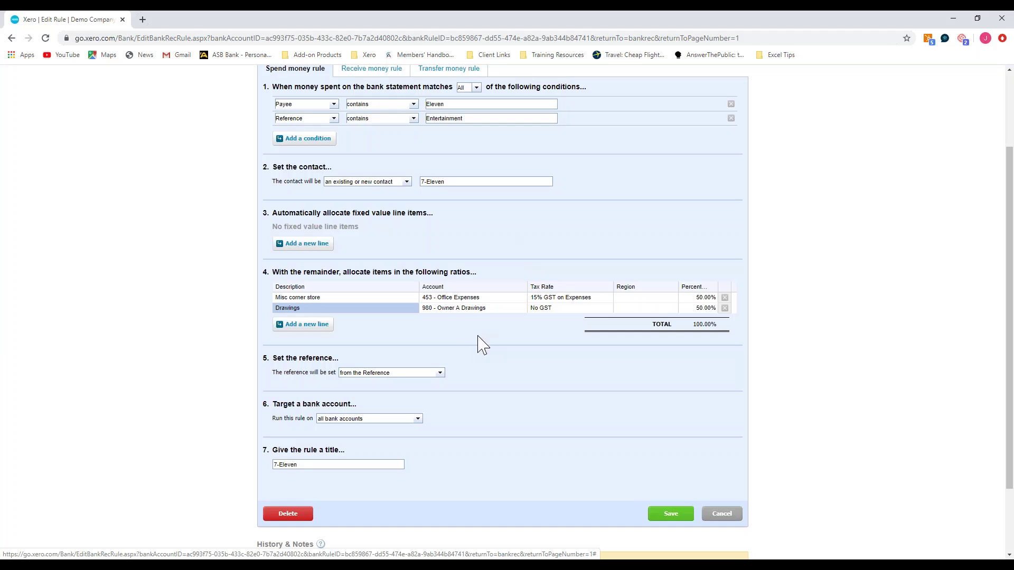
scroll(482, 343, down, 2)
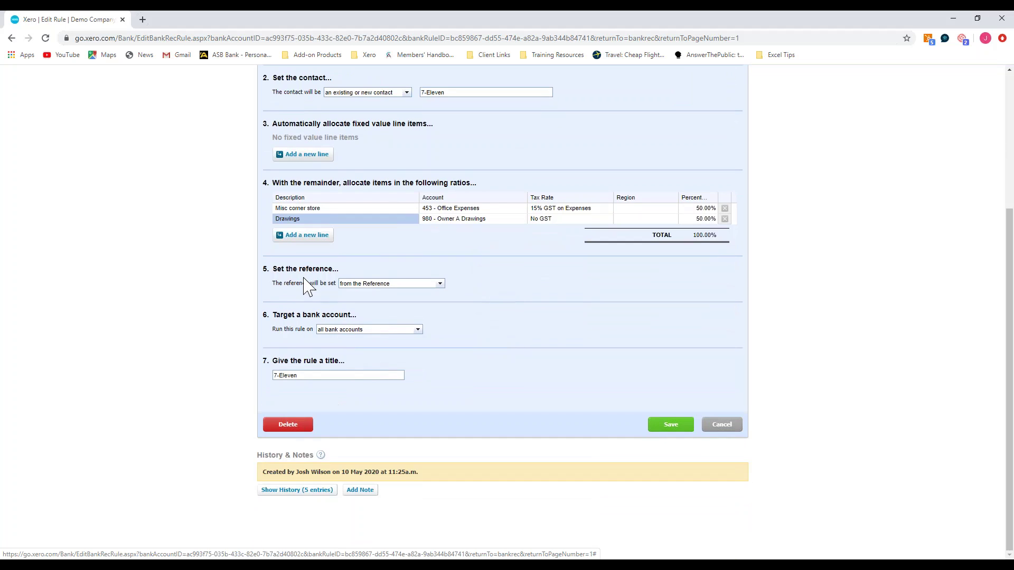
click(440, 285)
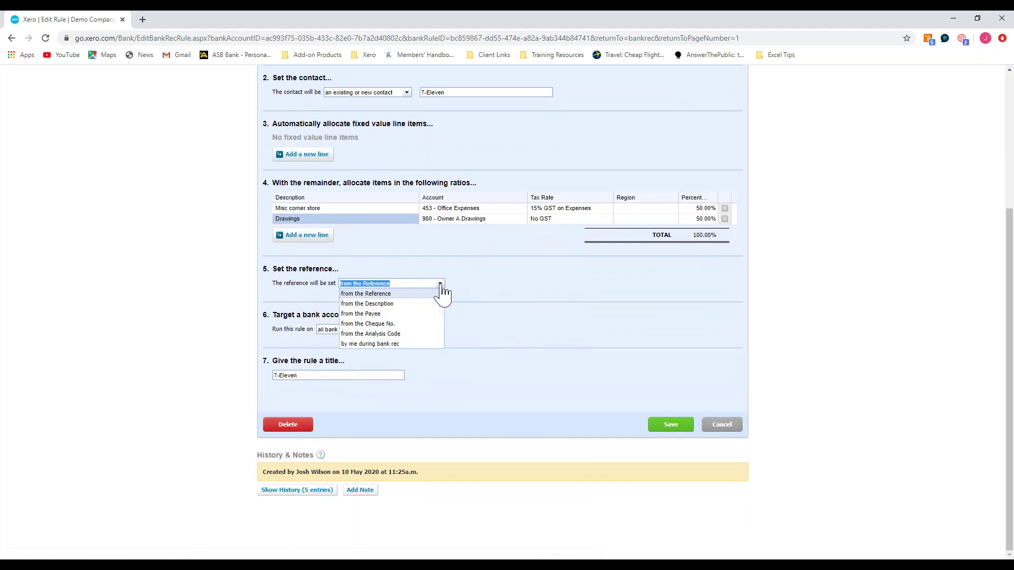
click(503, 280)
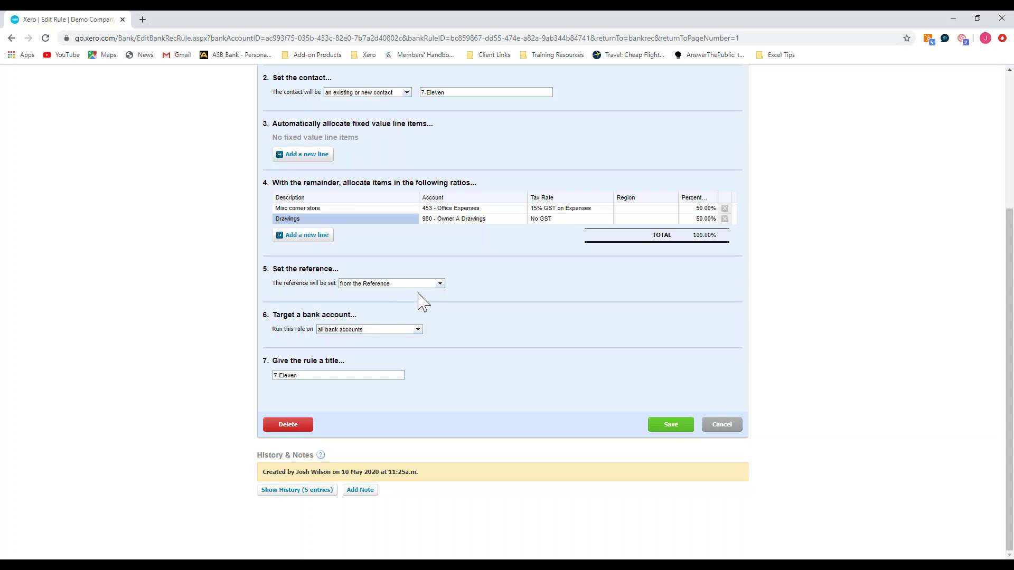
click(437, 286)
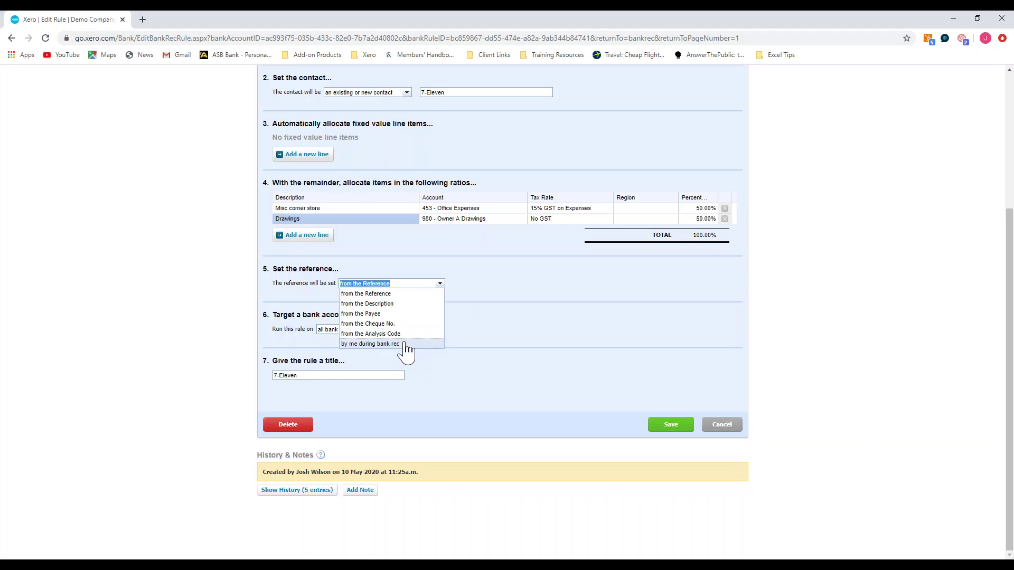
click(550, 313)
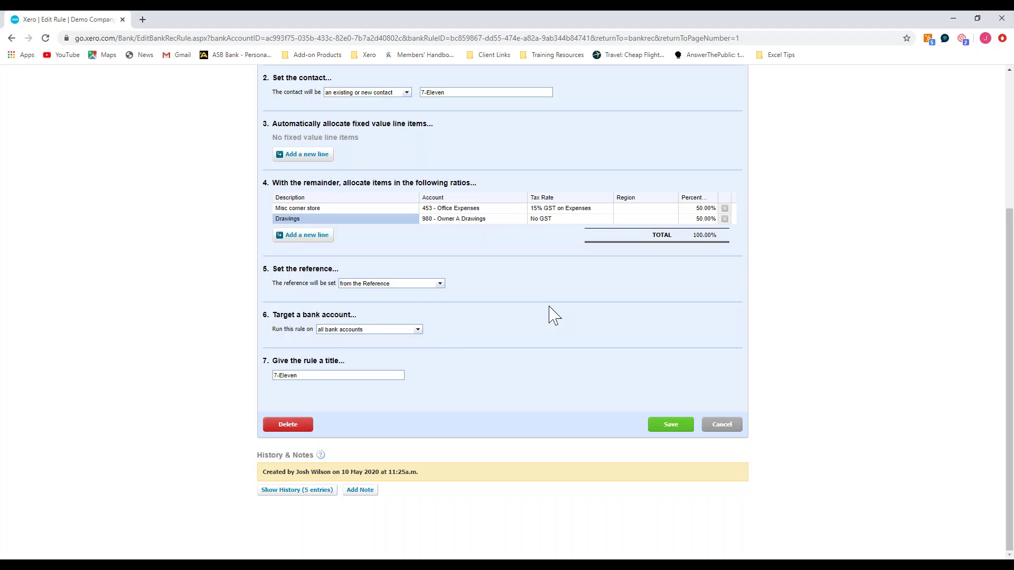
click(418, 331)
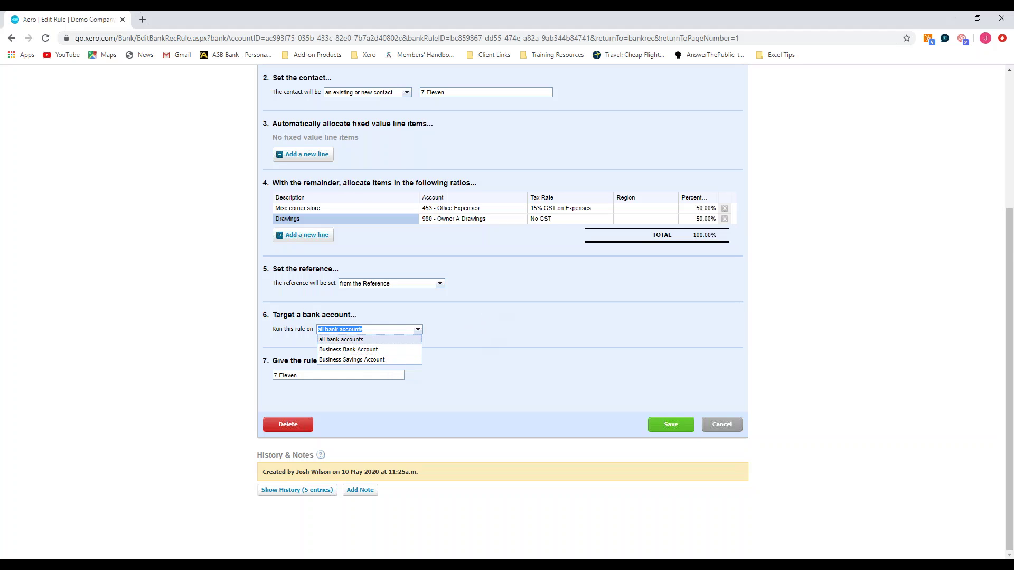
click(534, 330)
Step: Check the rule's title and leave the rule without saving, returning to the Business Bank Account reconciliation
click(343, 374)
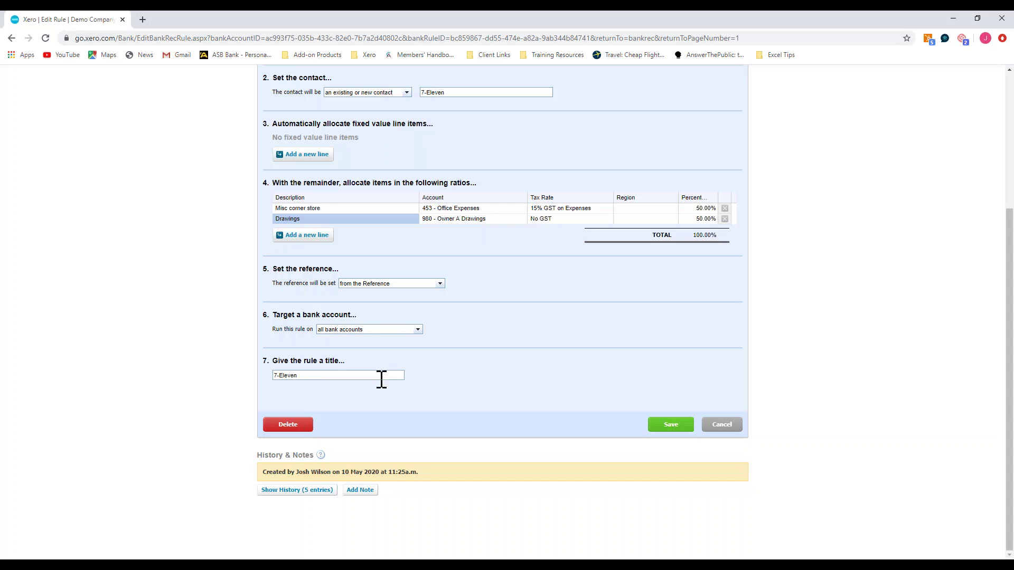
click(343, 375)
scroll(496, 376, up, 4)
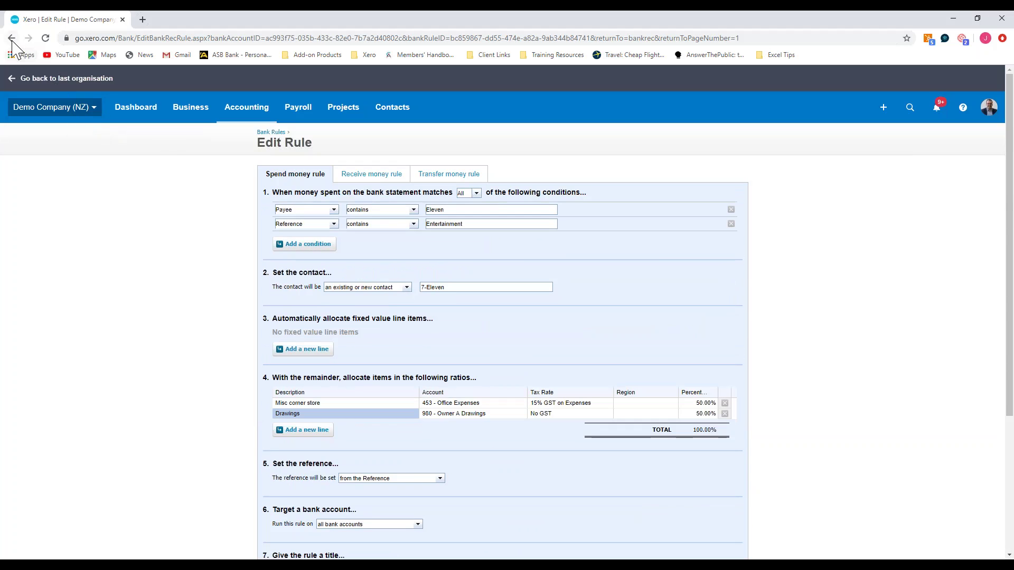
click(11, 38)
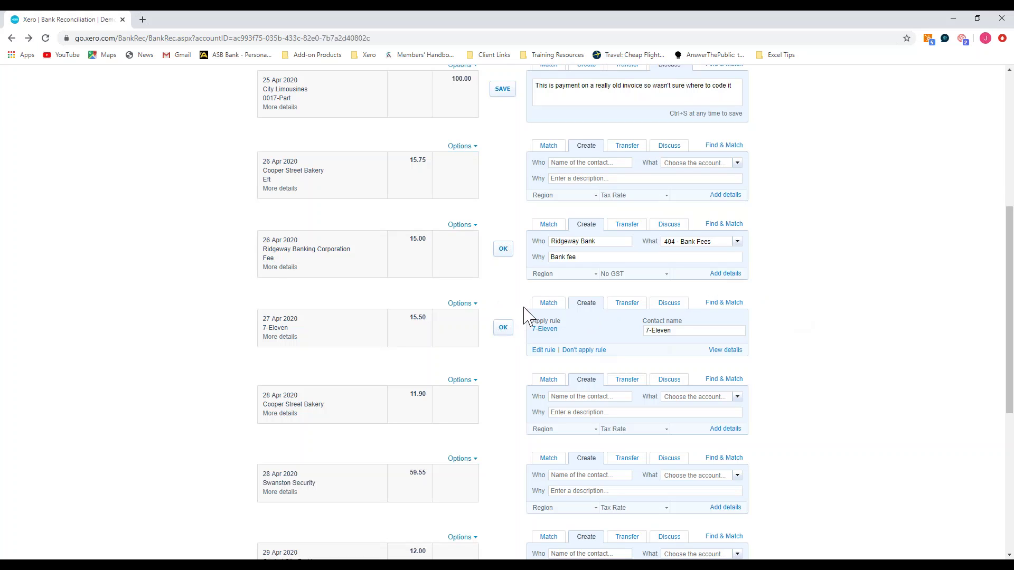
Step: Switch the 27 Apr 7-Eleven statement line to a transfer with the Business Savings Account
click(459, 303)
click(623, 303)
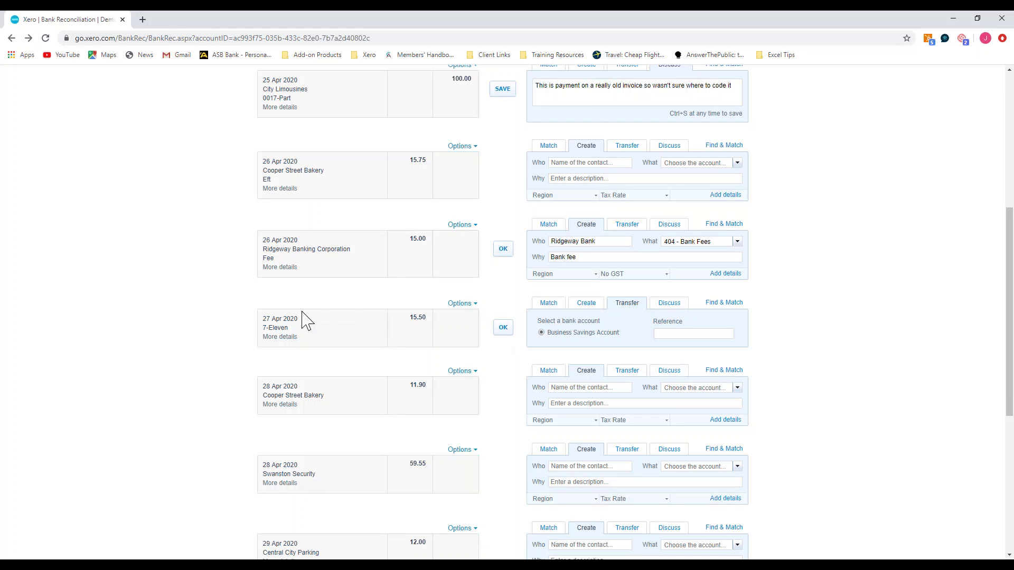
Step: Check which other bank accounts can be selected in place of the Business Bank Account, and return to the 7-Eleven line
scroll(305, 321, up, 6)
click(377, 148)
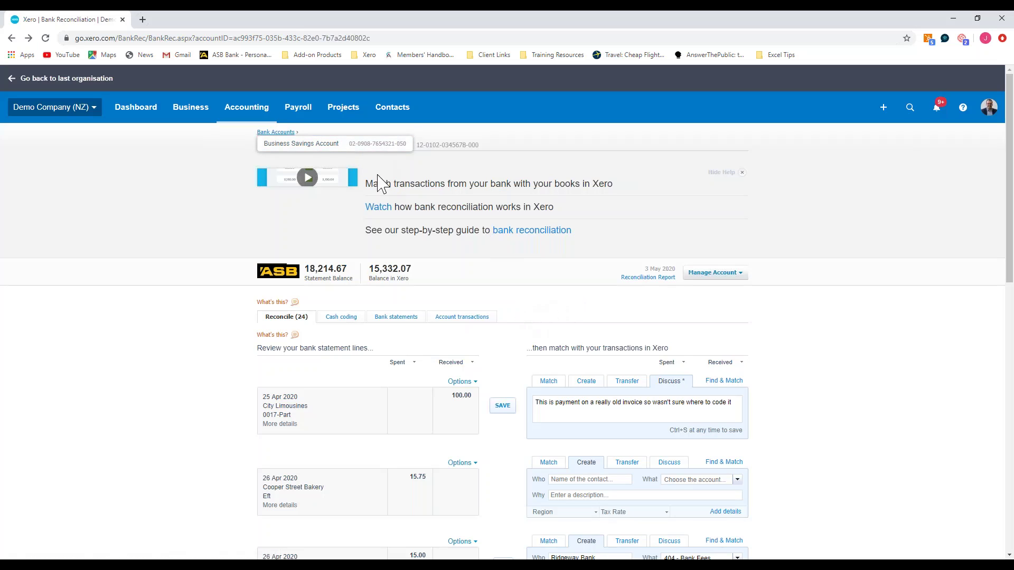
click(516, 332)
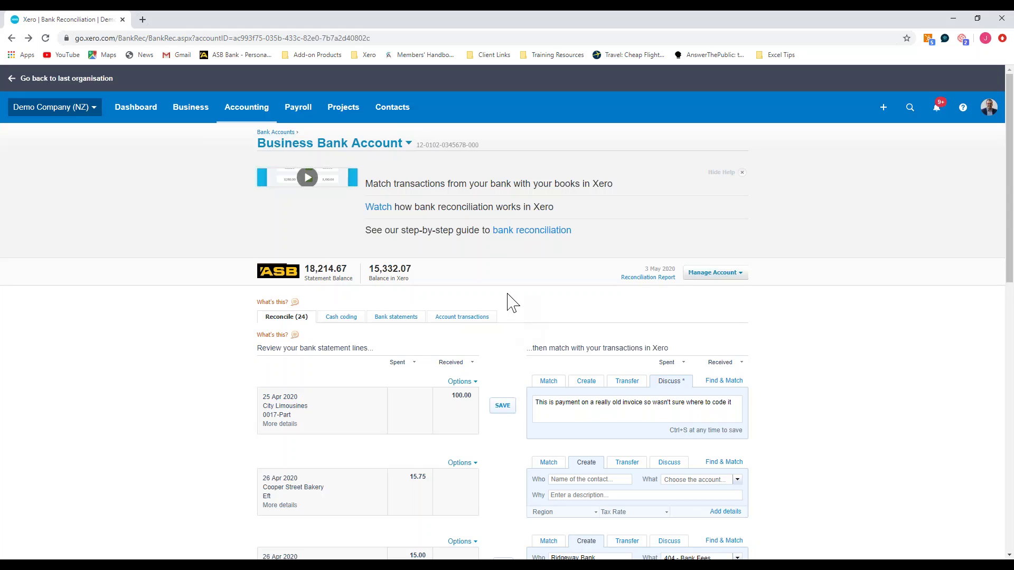
scroll(507, 305, down, 5)
scroll(509, 304, down, 3)
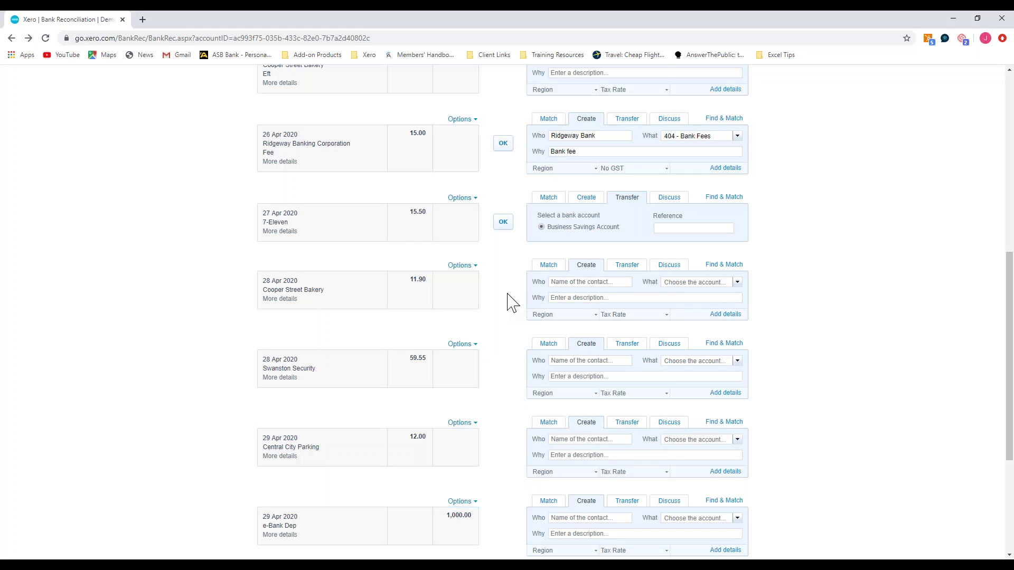
Step: Save a discussion note on the 27 Apr 7-Eleven statement line saying the code is uncertain and asking the colleague to check
scroll(512, 303, up, 6)
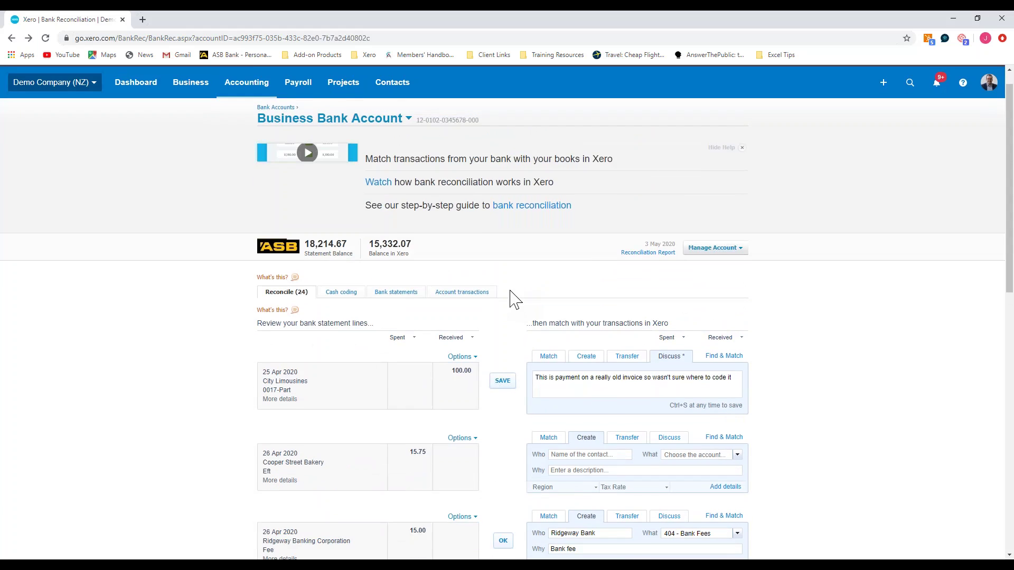
scroll(512, 299, down, 7)
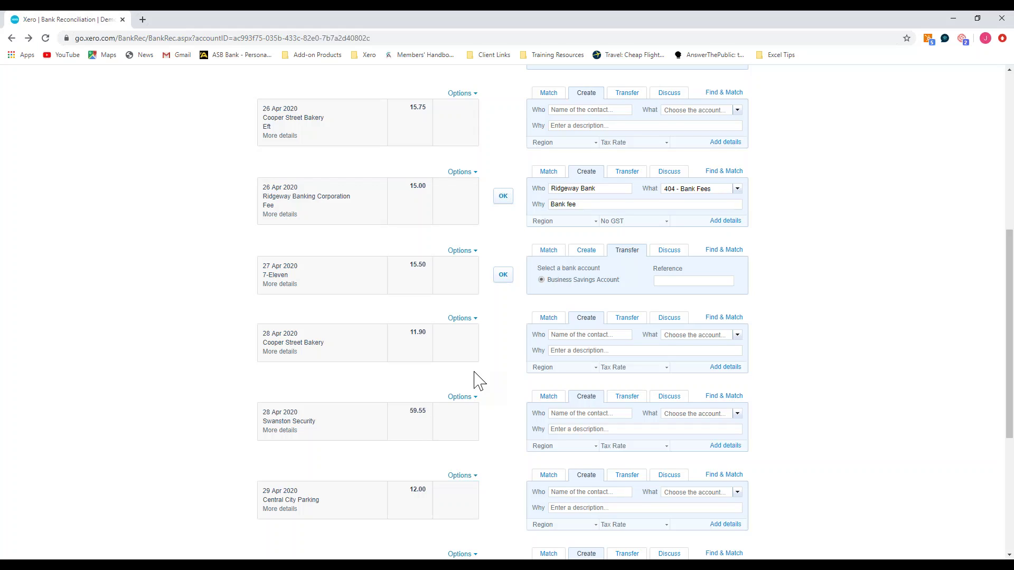
click(676, 251)
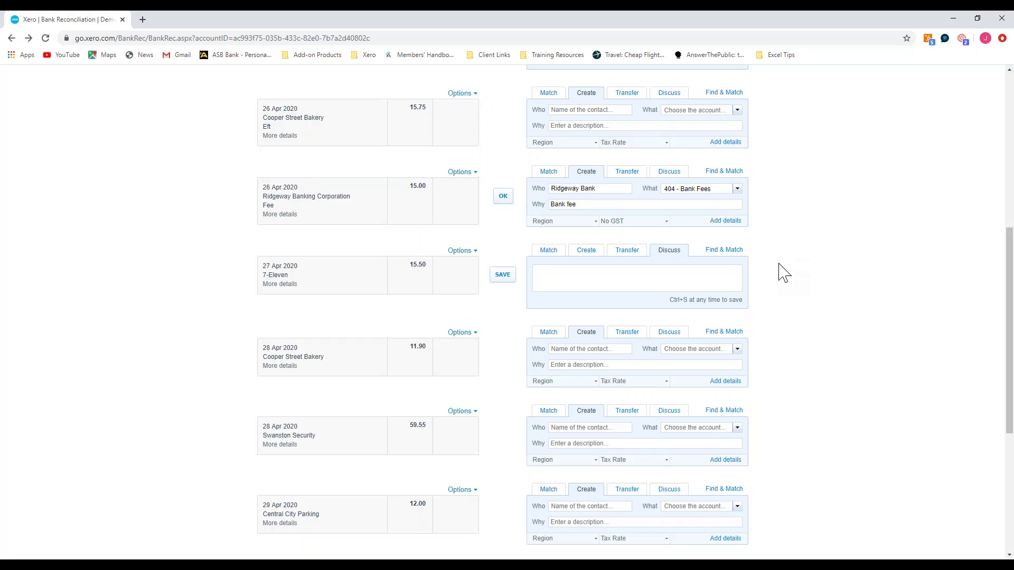
click(616, 281)
text(Not sure of the code - Bob please check)
click(504, 275)
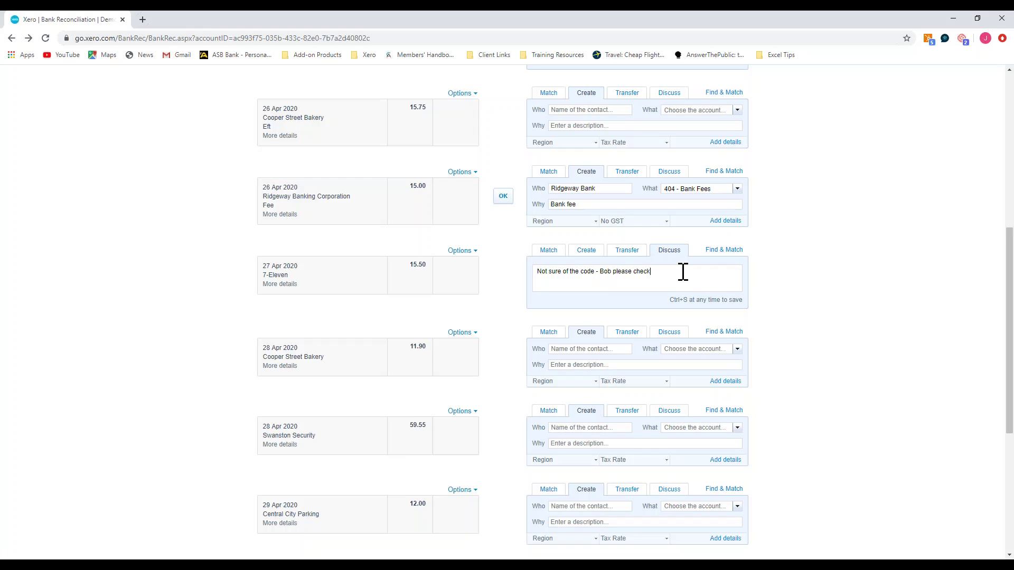
Step: Add a second line to the 7-Eleven discussion note saying to code it to Office Expenses, attributed to the colleague, and recheck the note
key(Return)
text(Code to Office Expens)
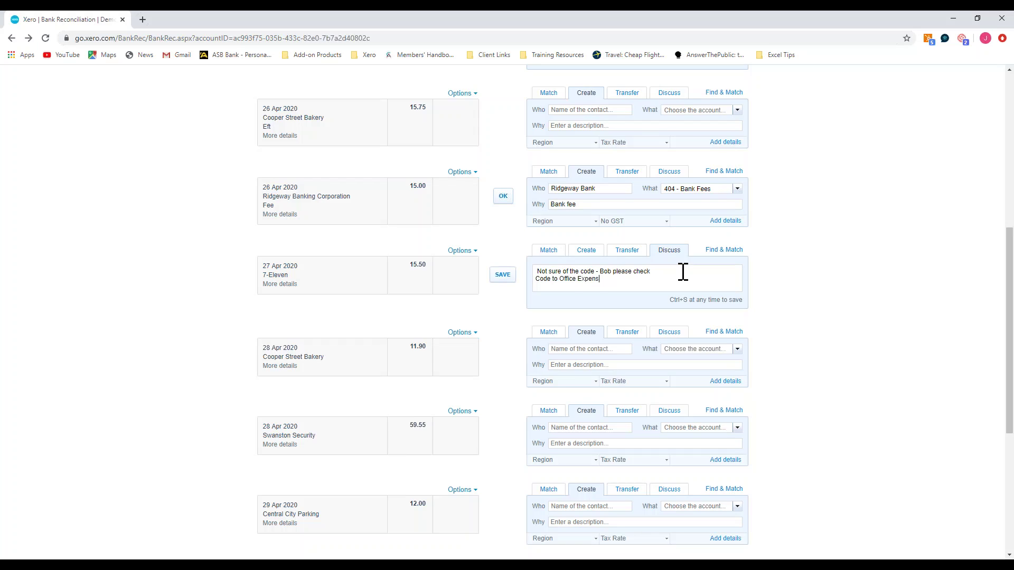
text(es - from NB)
key(BackSpace)
key(BackSpace)
text(Bob)
click(588, 251)
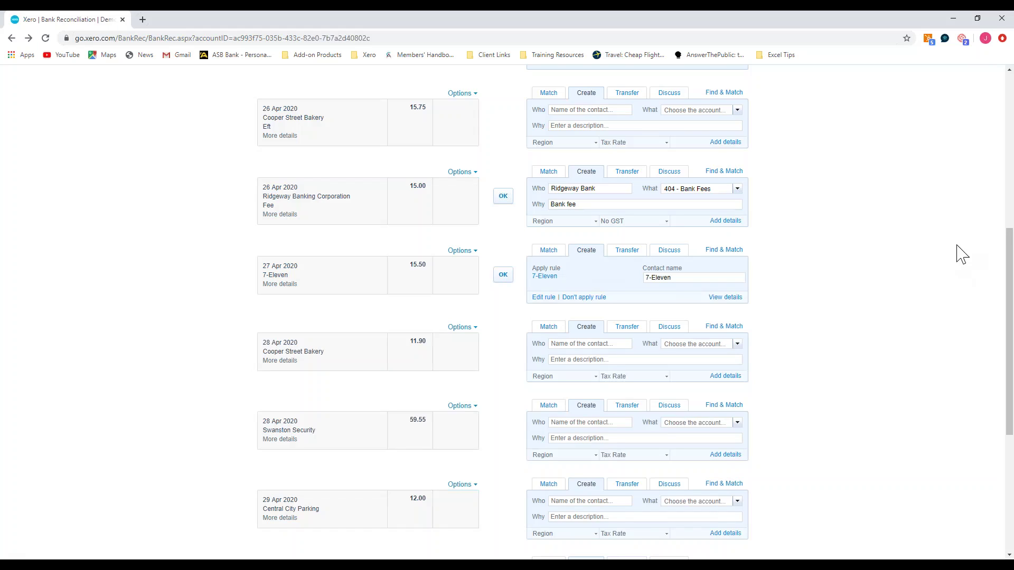
click(665, 252)
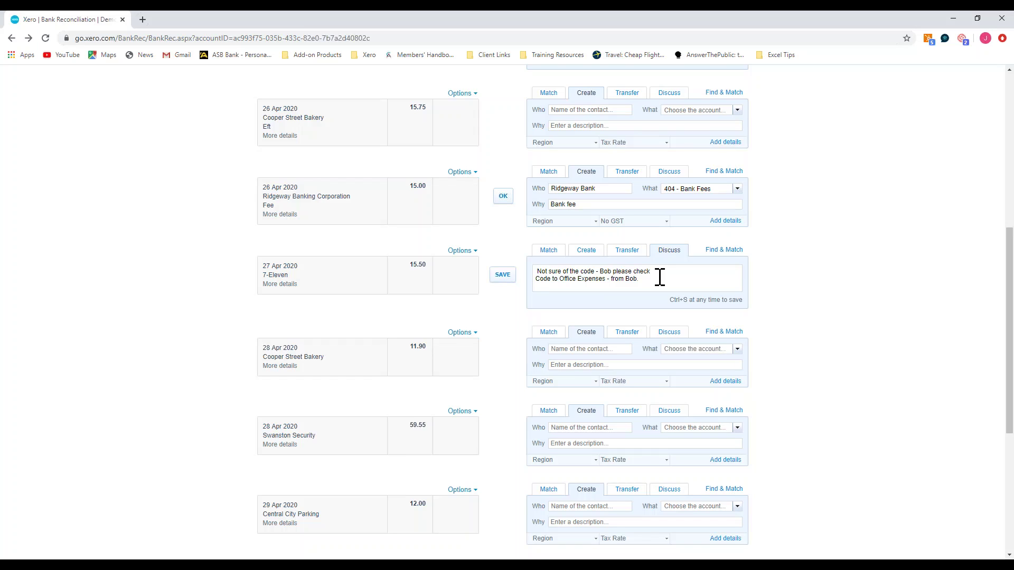
Step: Open the details of the 26 Apr Ridgeway Banking Corporation fee, check its file attachment options, and cancel the transaction
scroll(774, 243, up, 2)
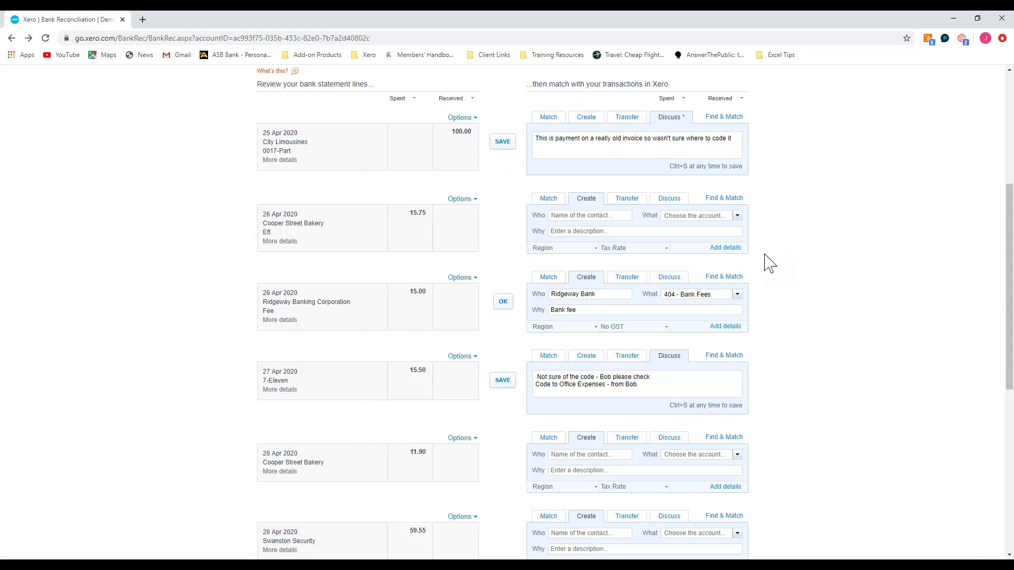
click(731, 333)
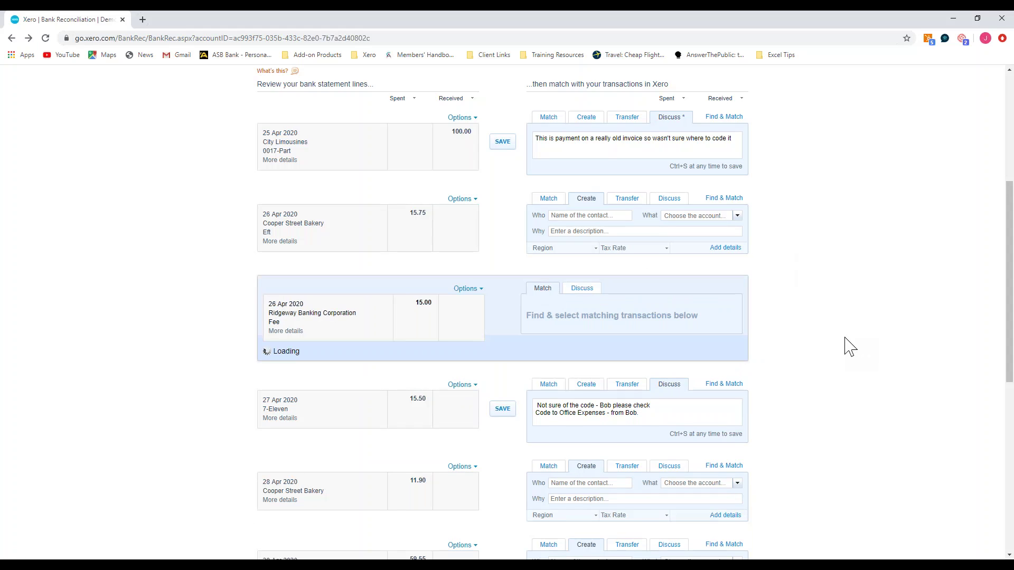
scroll(760, 259, down, 3)
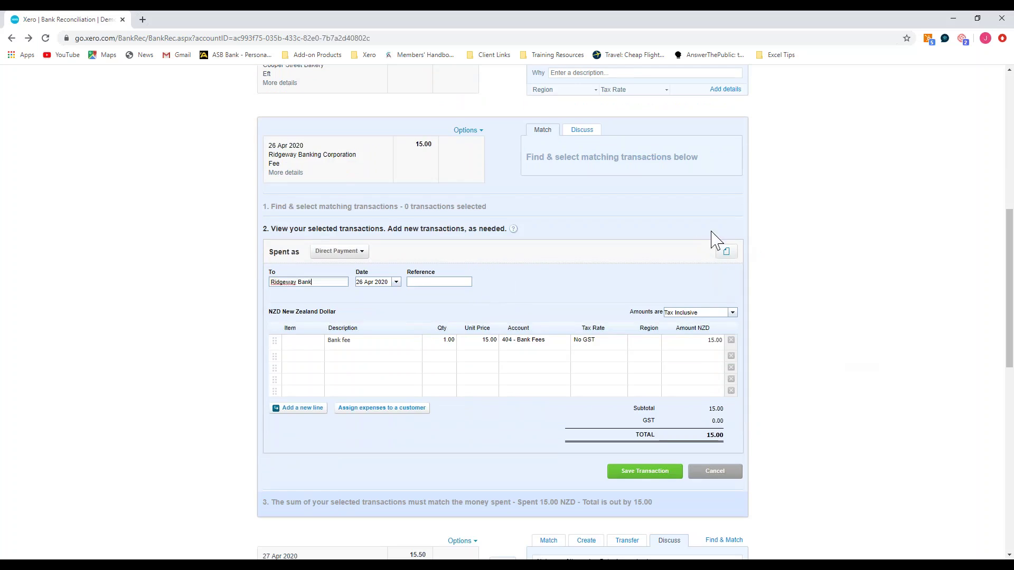
click(727, 256)
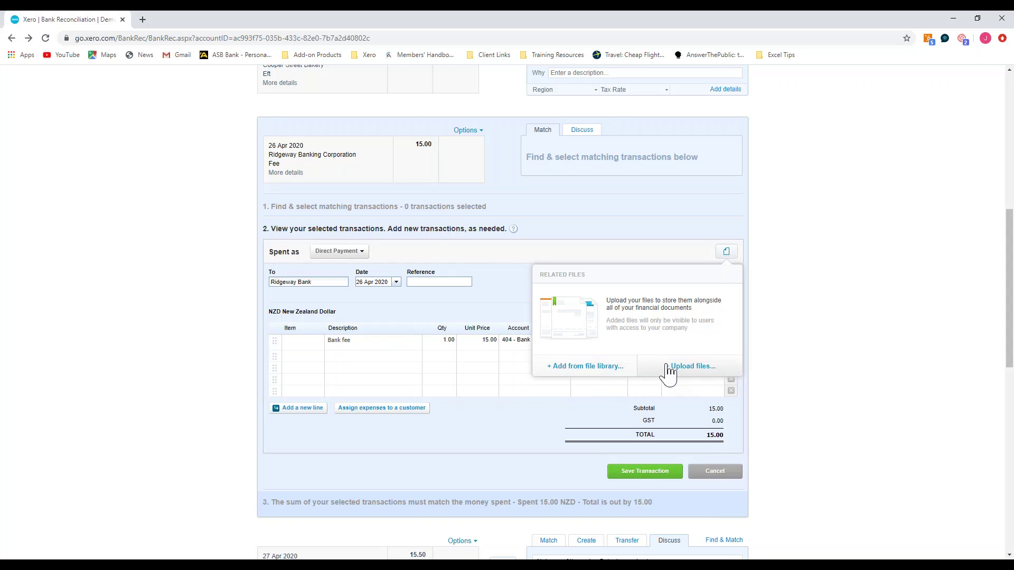
click(787, 347)
click(715, 471)
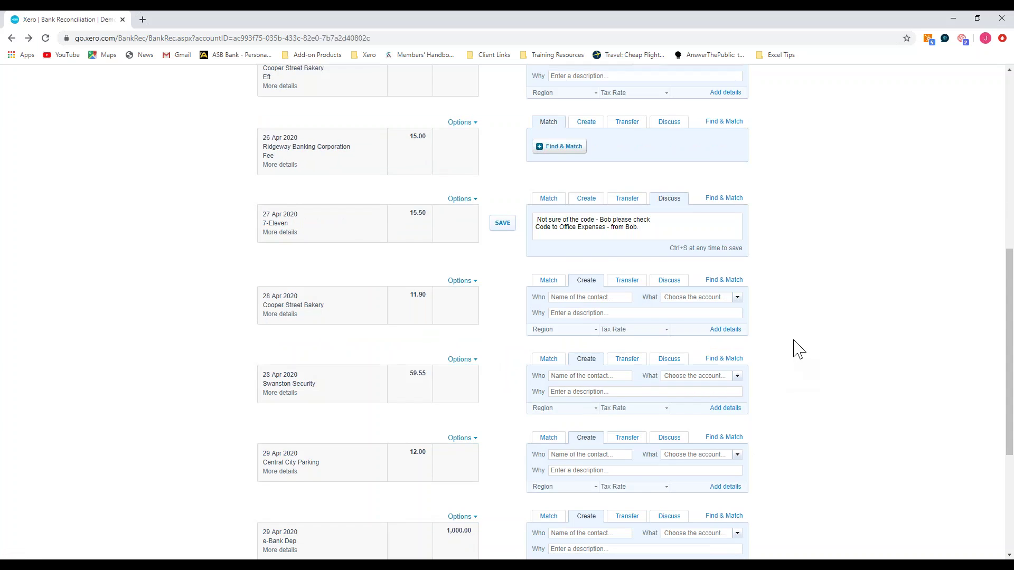
scroll(795, 349, up, 6)
scroll(795, 348, up, 2)
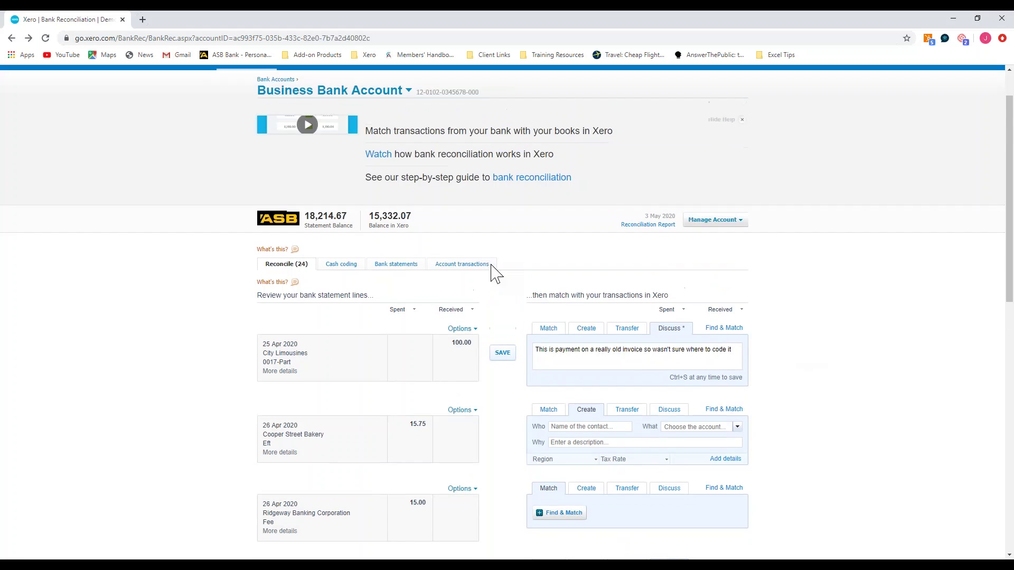
click(474, 266)
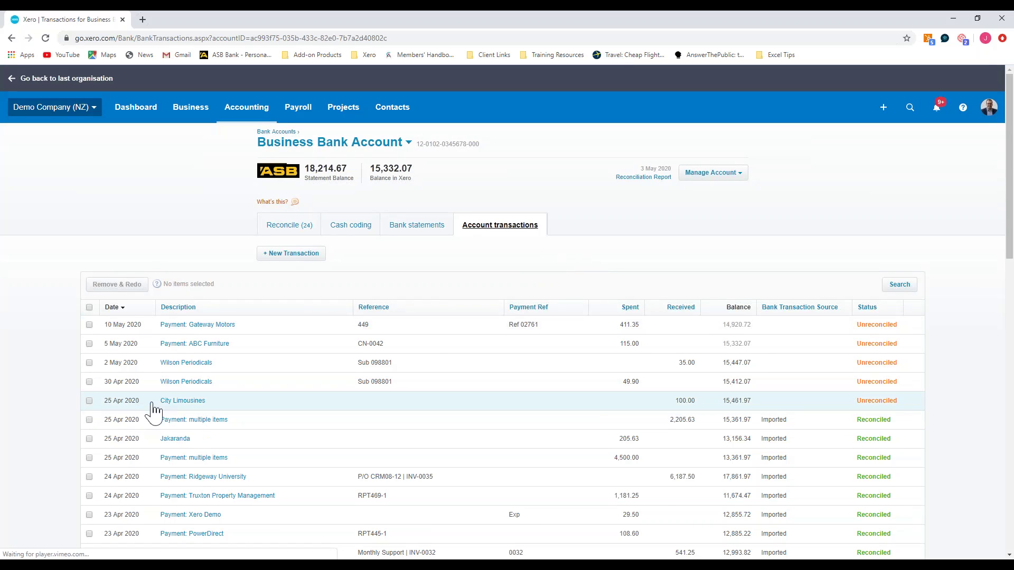
click(180, 402)
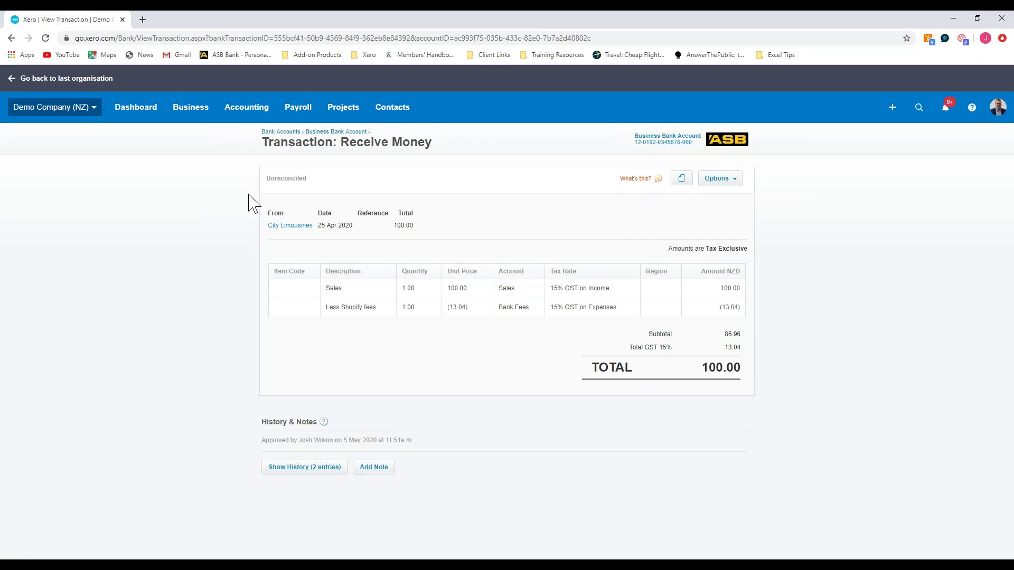
click(146, 117)
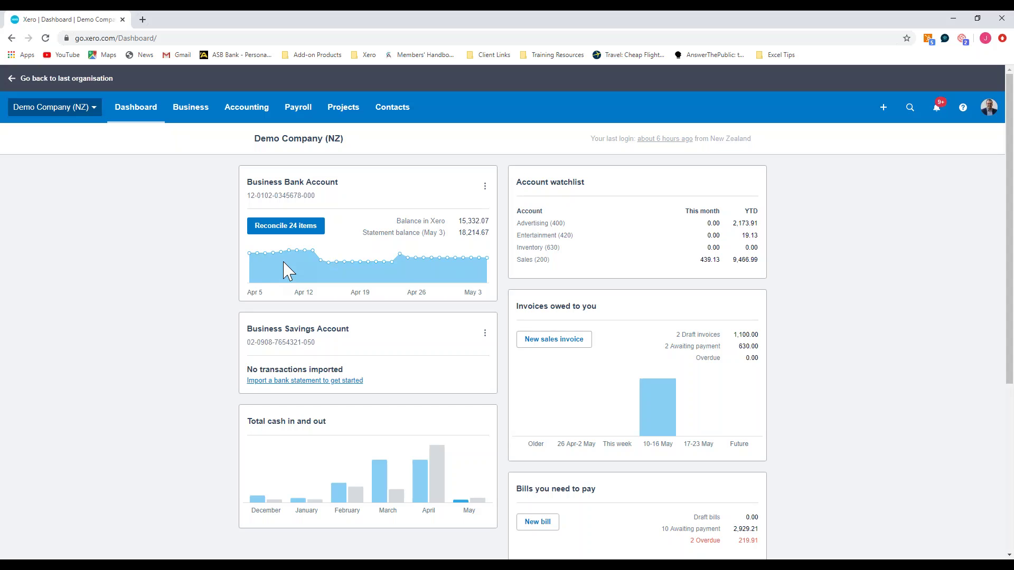
click(283, 189)
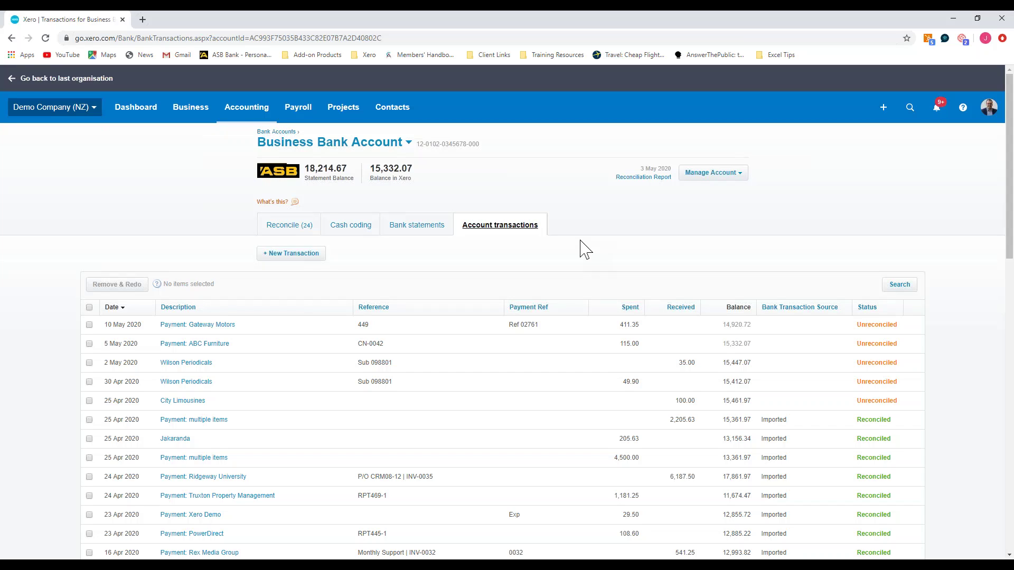
scroll(590, 238, down, 1)
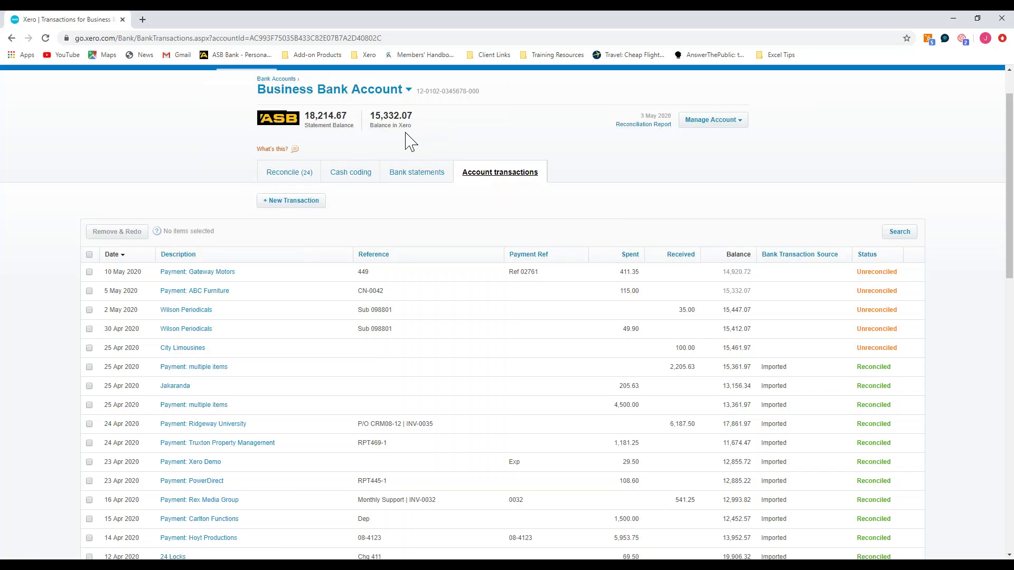
Step: Compare the Business Bank Account's imported bank statement lines with its account transactions
click(399, 176)
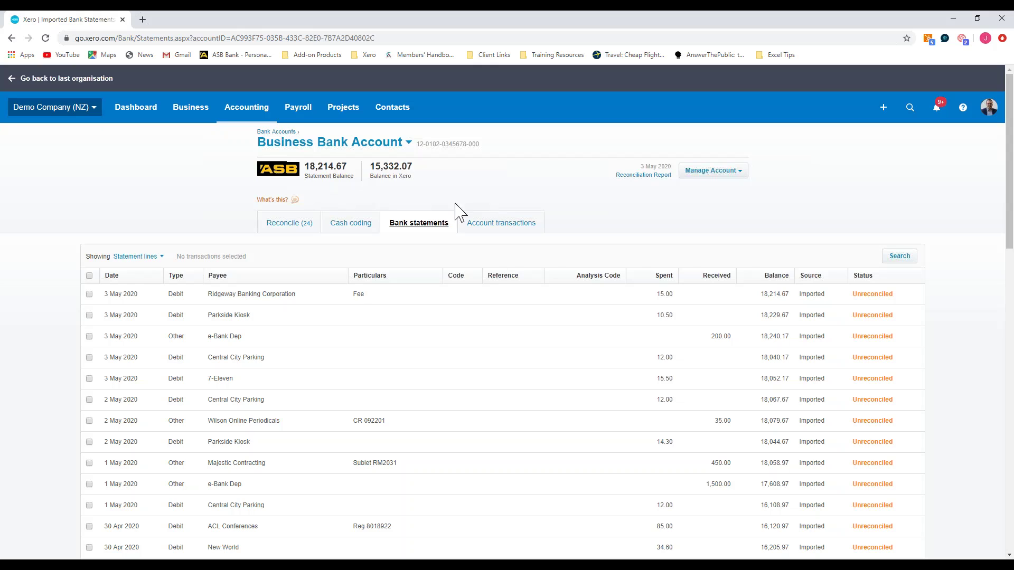
click(491, 228)
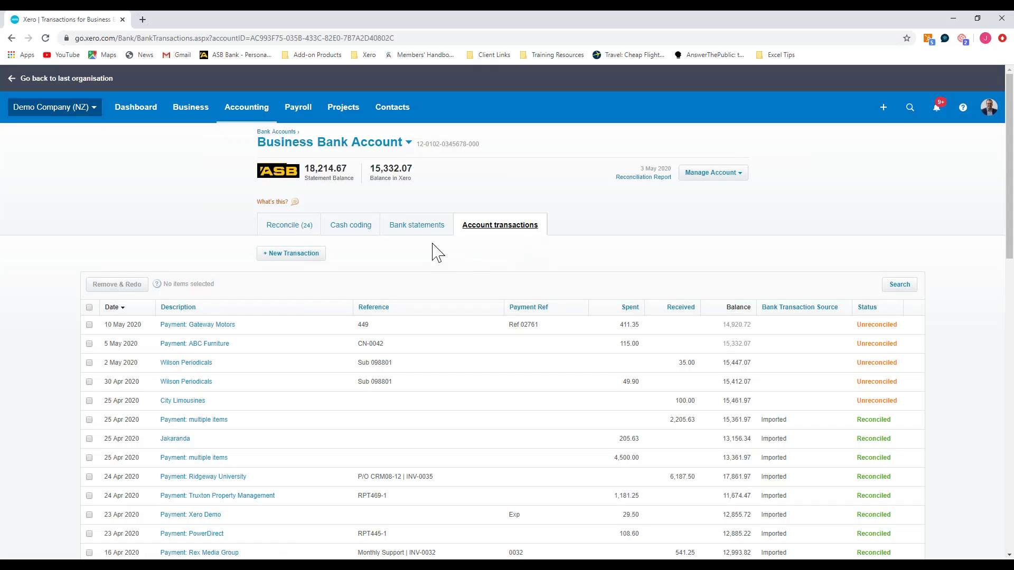
click(425, 229)
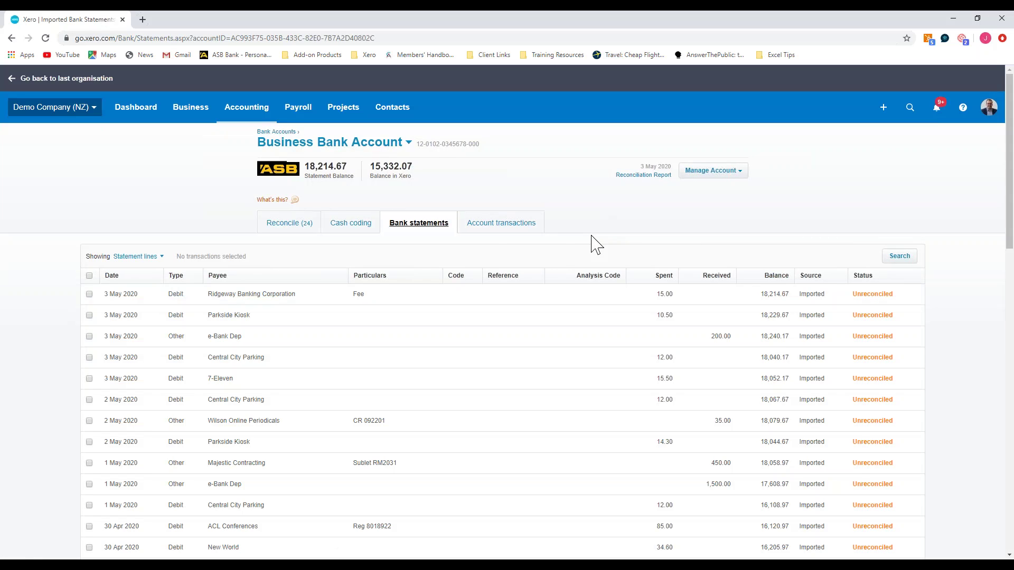
click(499, 226)
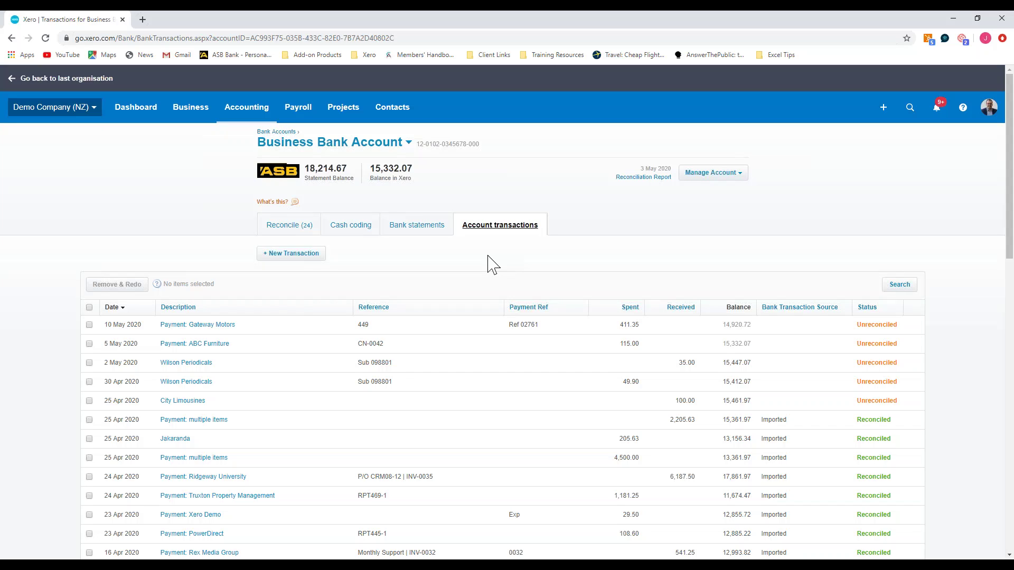
Step: Examine which payments the 25 Apr Jakaranda Maple Systems statement line was reconciled with, and return to the Business Bank Account
click(417, 228)
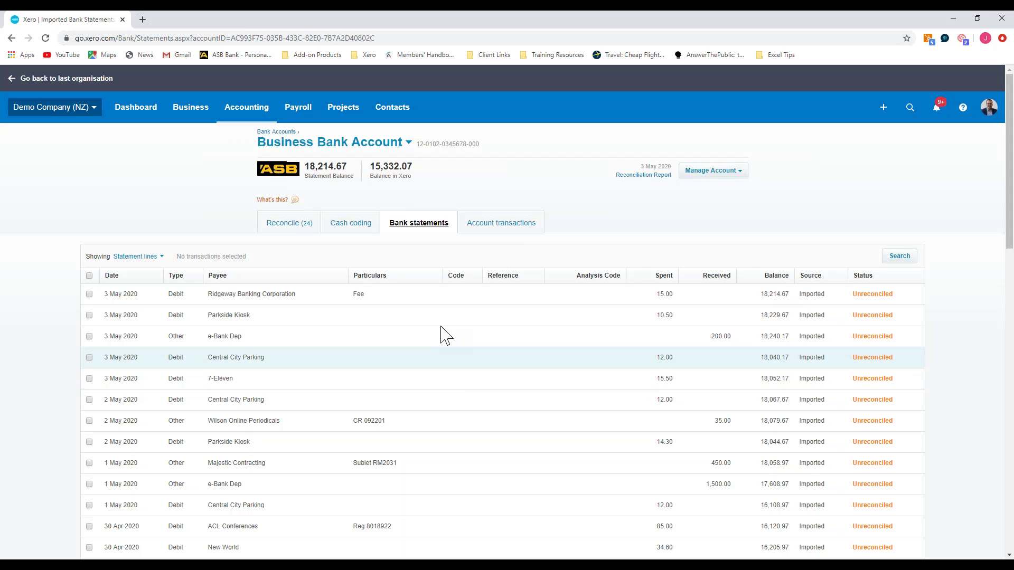
scroll(429, 365, down, 2)
scroll(429, 366, down, 10)
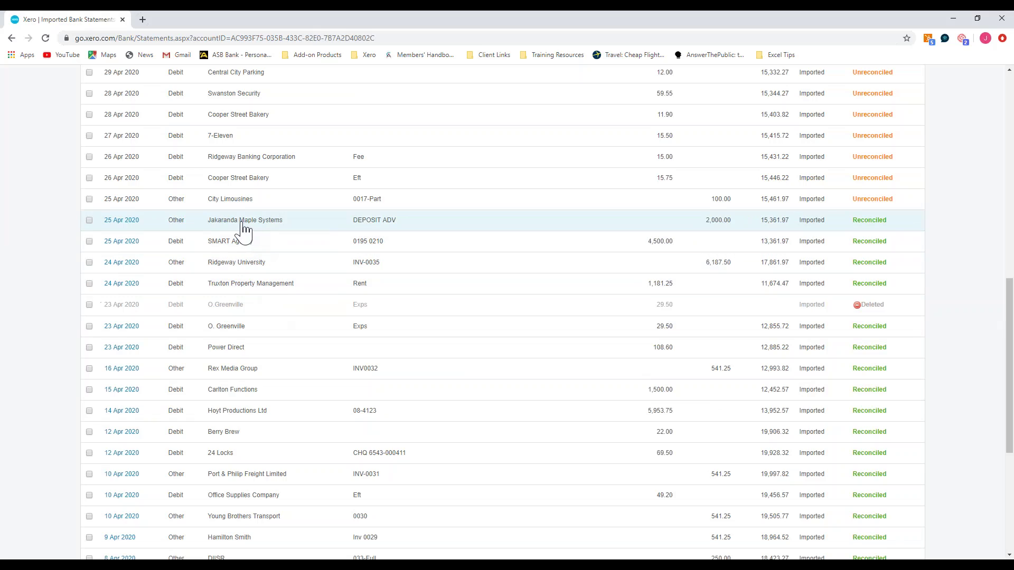
click(127, 221)
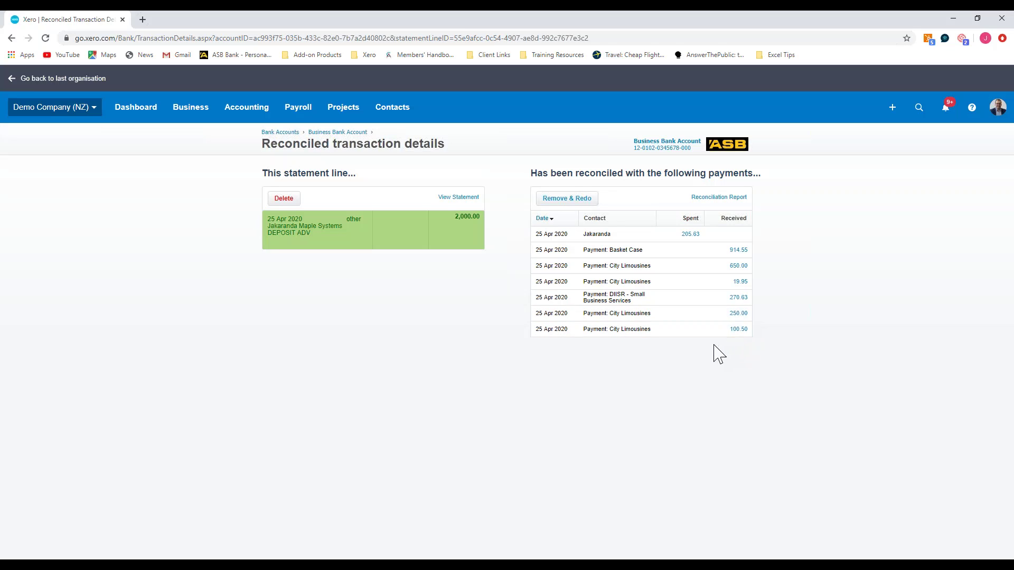
click(336, 133)
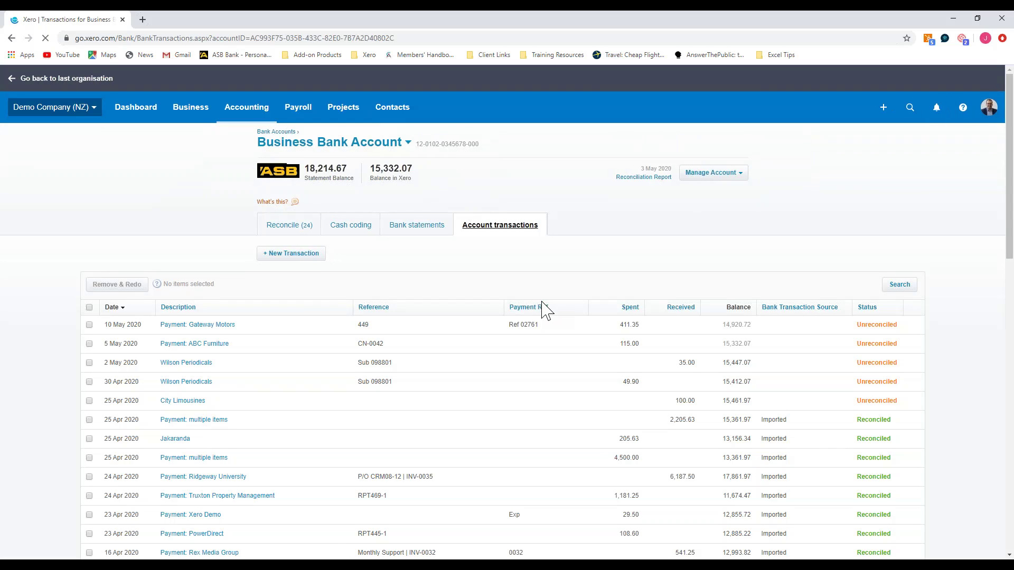
Step: Examine the 12 Apr 24 Locks transaction and its reconciliation details, and return to the account transactions
scroll(544, 308, down, 2)
scroll(546, 310, down, 1)
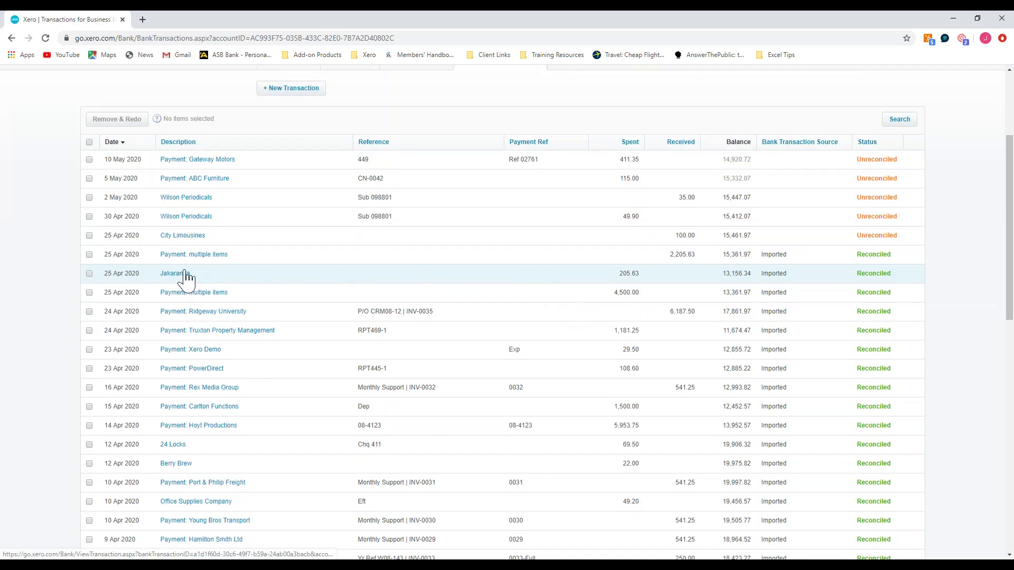
scroll(355, 226, up, 3)
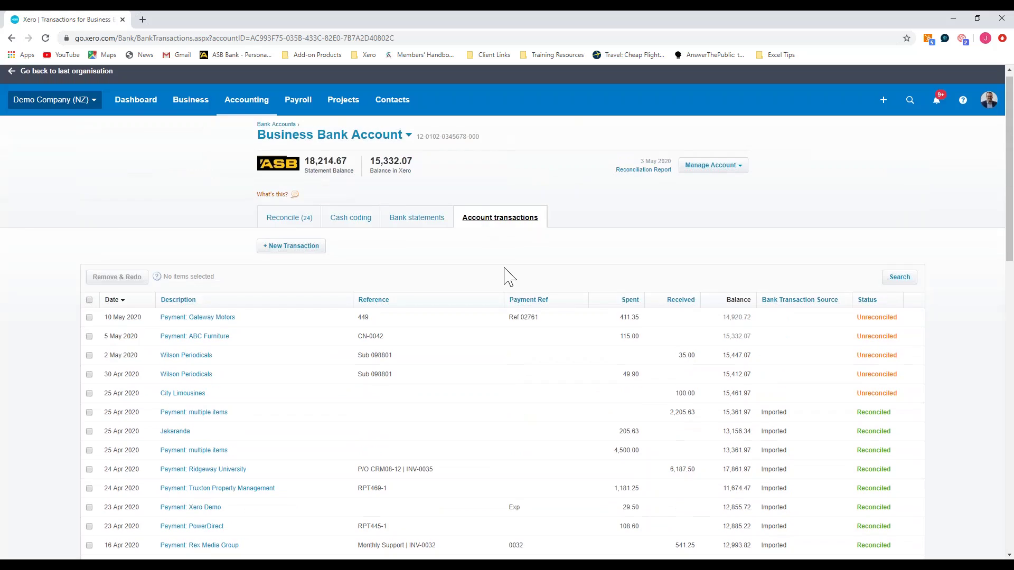
scroll(376, 304, down, 3)
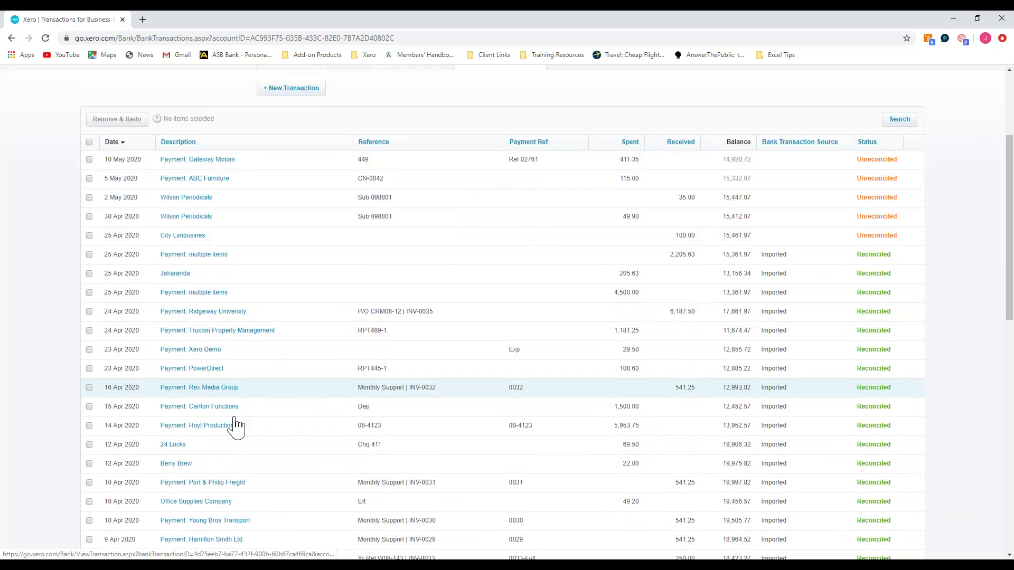
click(179, 446)
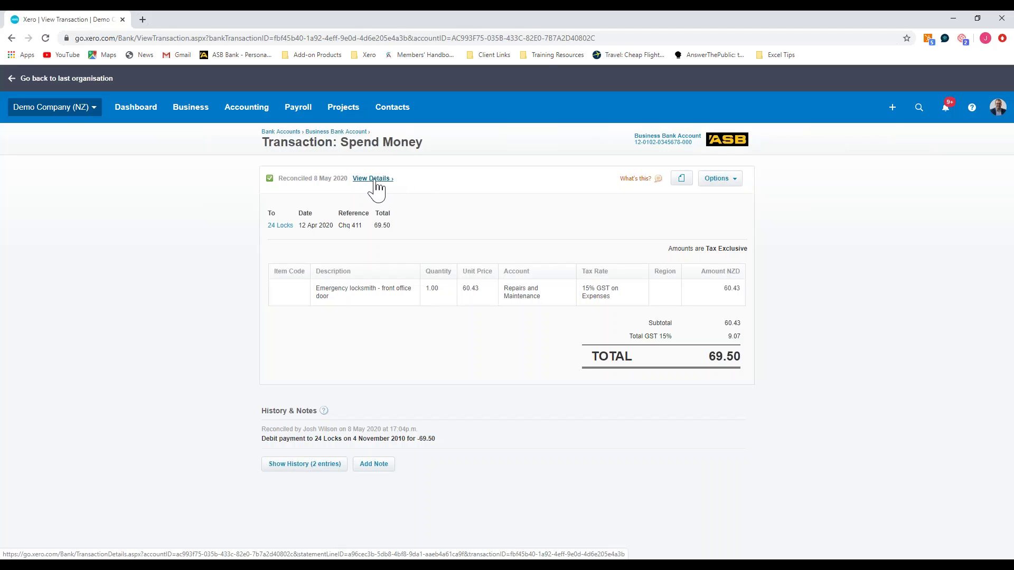
click(372, 178)
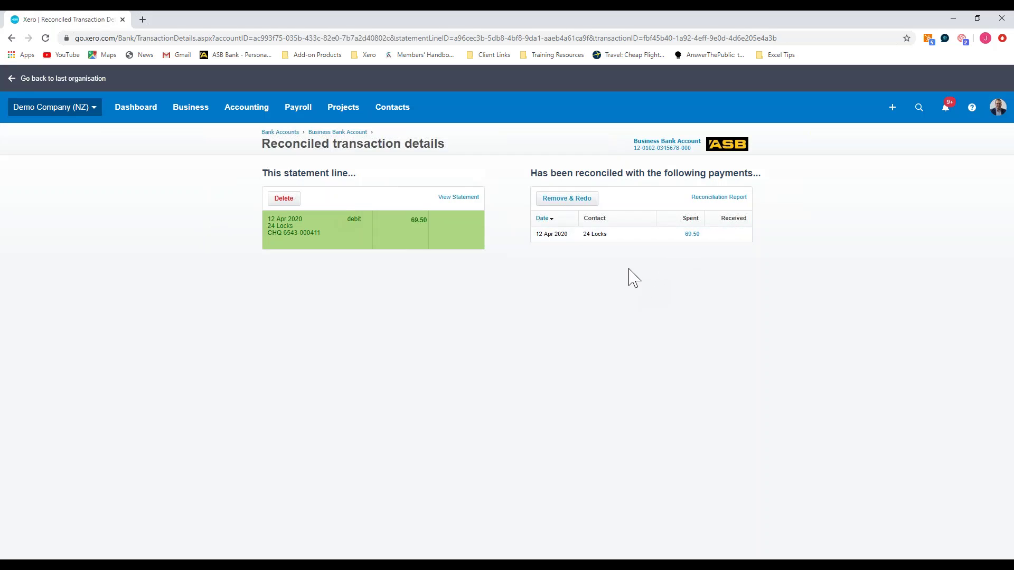
click(12, 38)
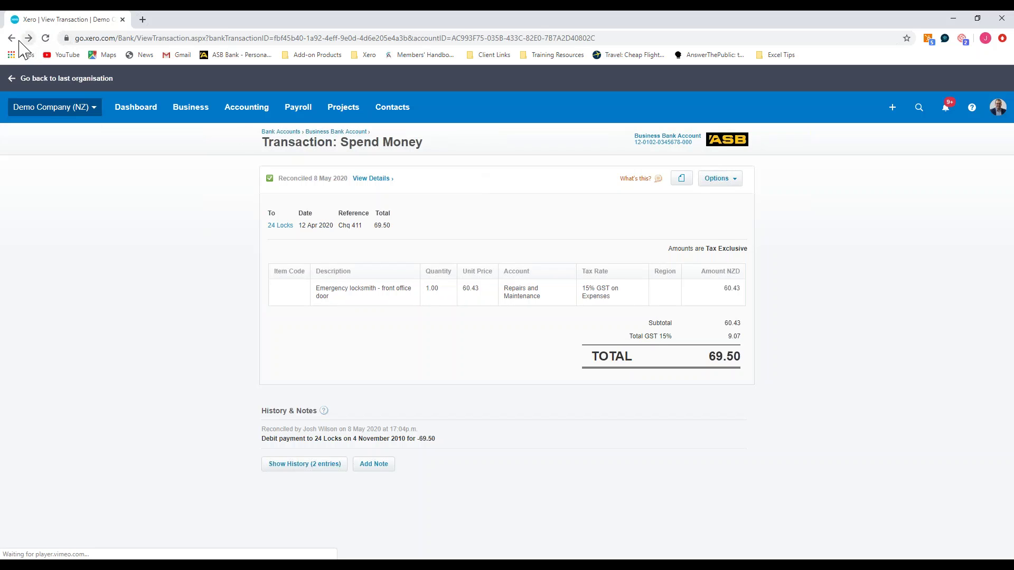
click(11, 38)
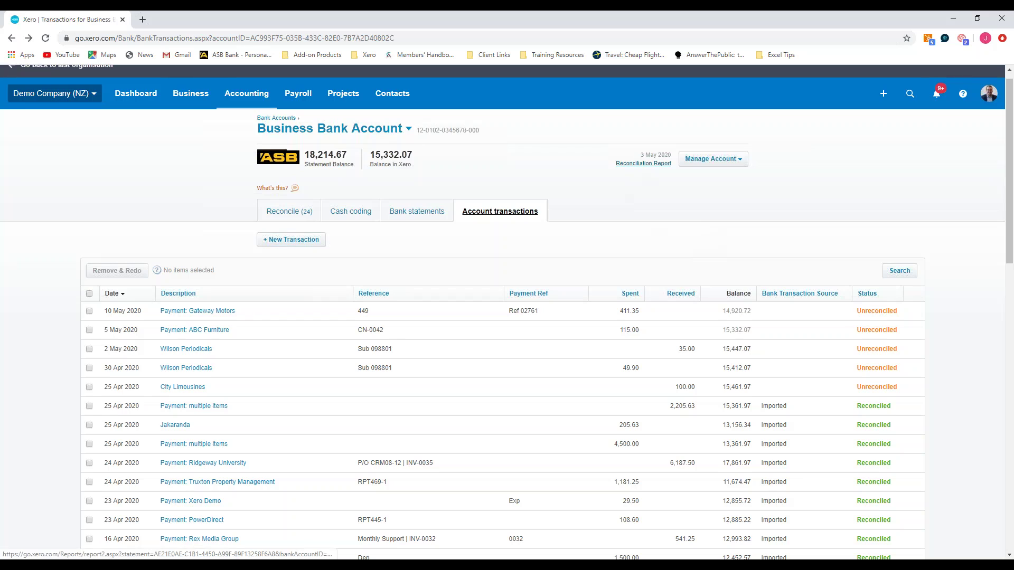
Step: Open the Business Bank Account's reconciliation report and review its outstanding payments, receipts and unreconciled statement lines
click(652, 165)
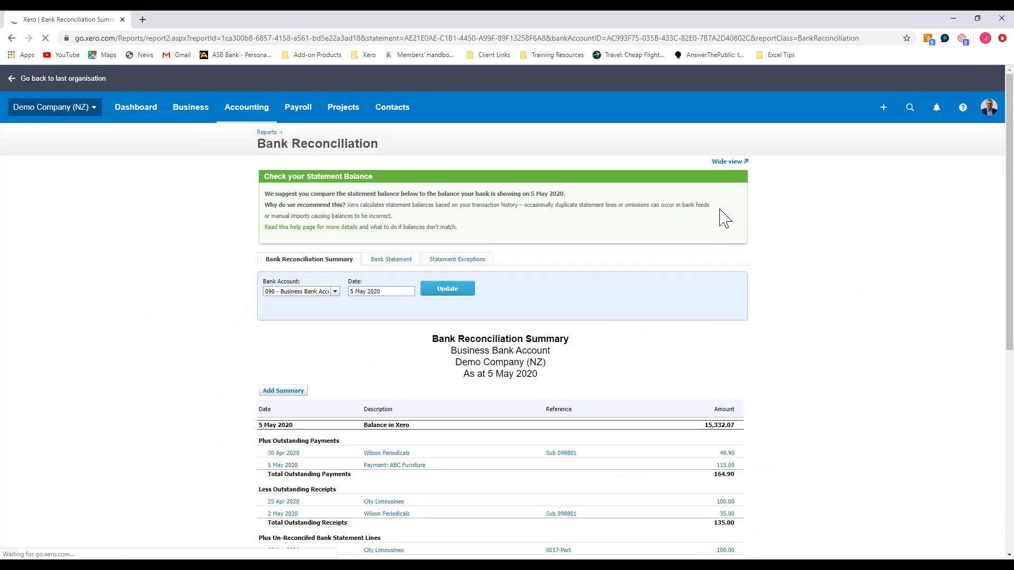
scroll(706, 249, down, 4)
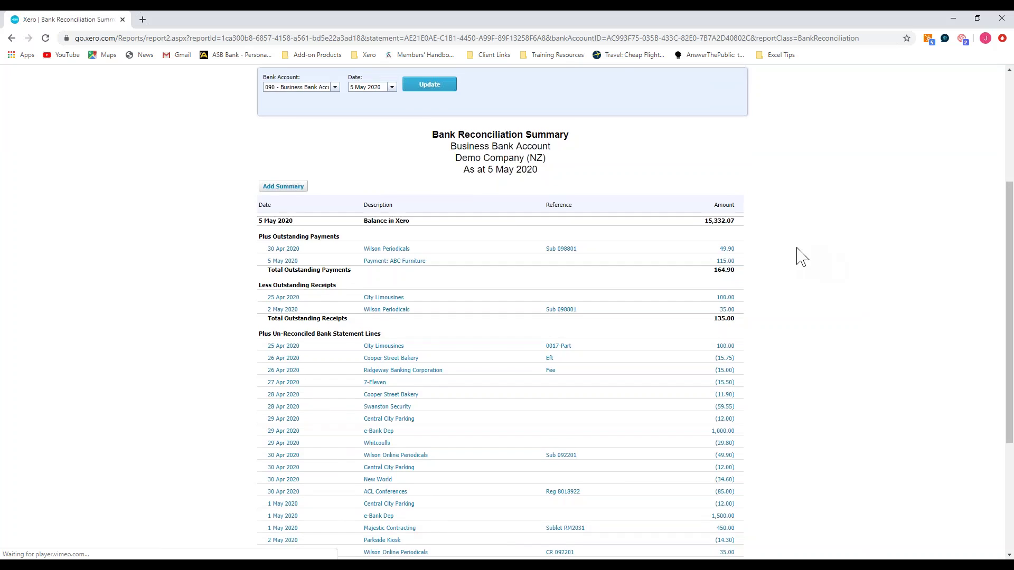
Step: Examine the Bank Reconciliation Summary as at 5 May 2020, comparing outstanding payments and receipts, unreconciled statement lines and the statement balance
scroll(797, 247, up, 2)
scroll(786, 245, down, 3)
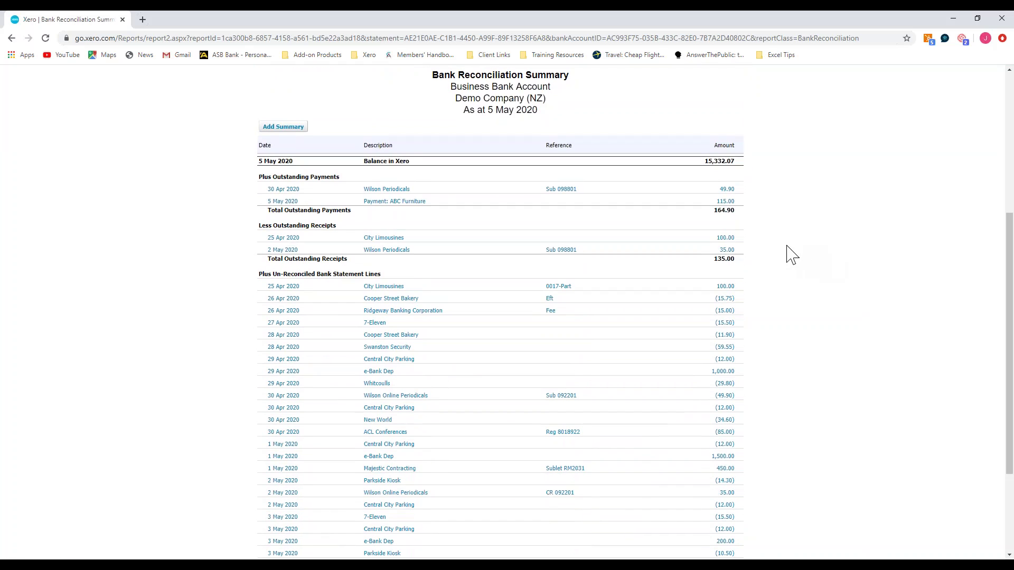
scroll(790, 255, down, 3)
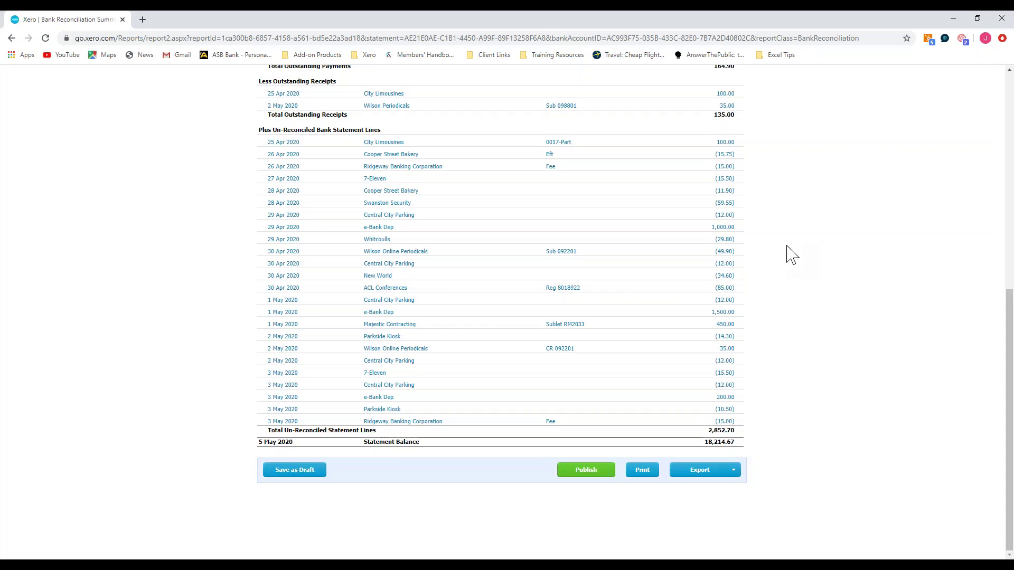
scroll(788, 252, up, 3)
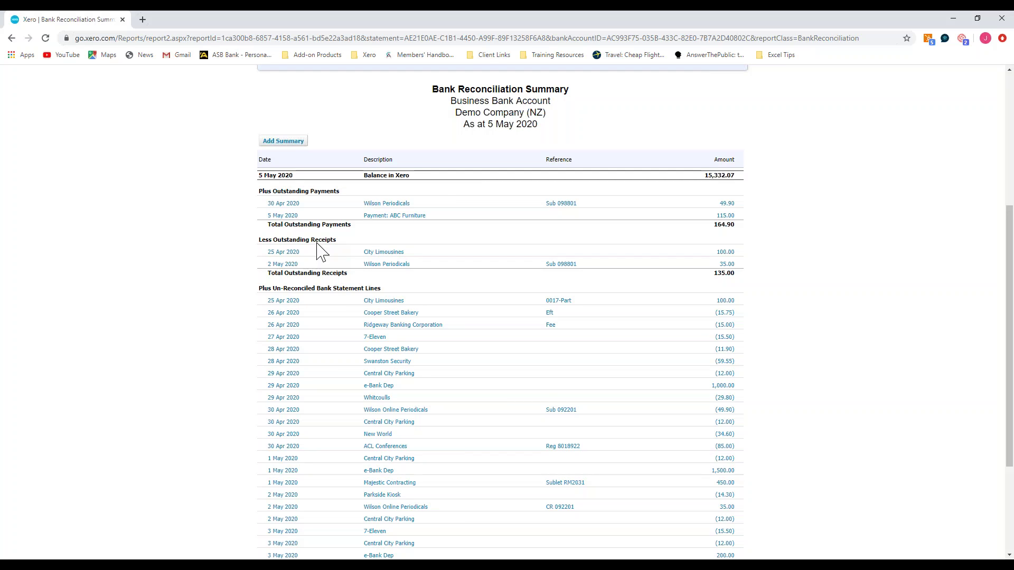
scroll(319, 252, down, 3)
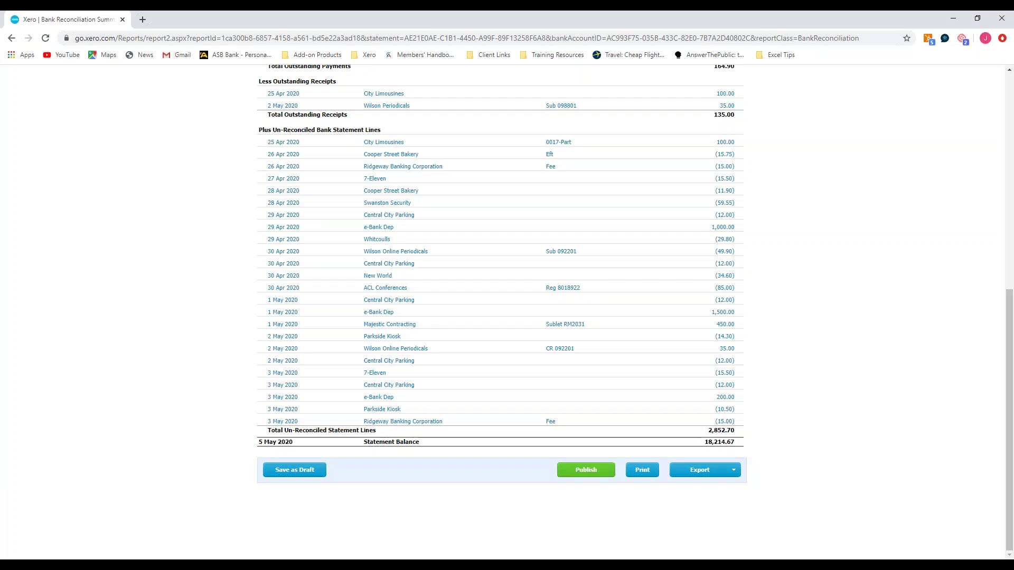
scroll(338, 258, up, 4)
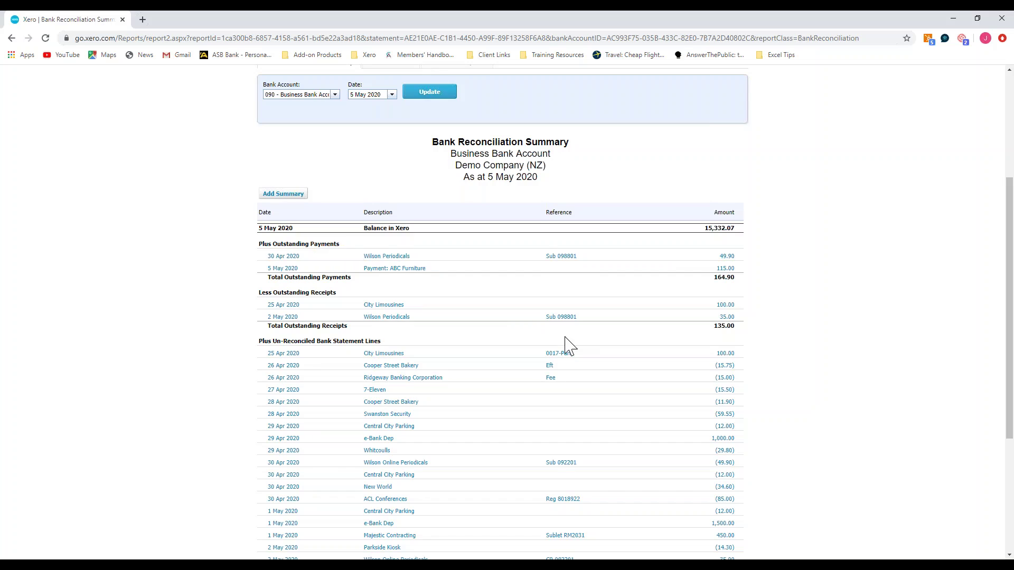
scroll(567, 344, down, 1)
scroll(251, 210, down, 3)
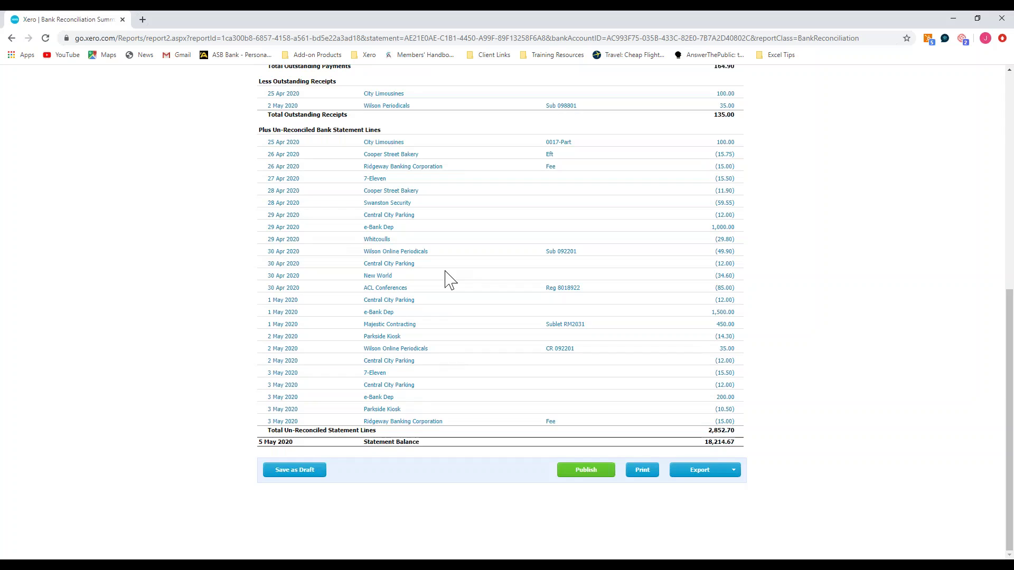
Step: Set the Bank Reconciliation Summary's date to 31 Oct 2018 and update the report
scroll(446, 279, up, 7)
click(391, 253)
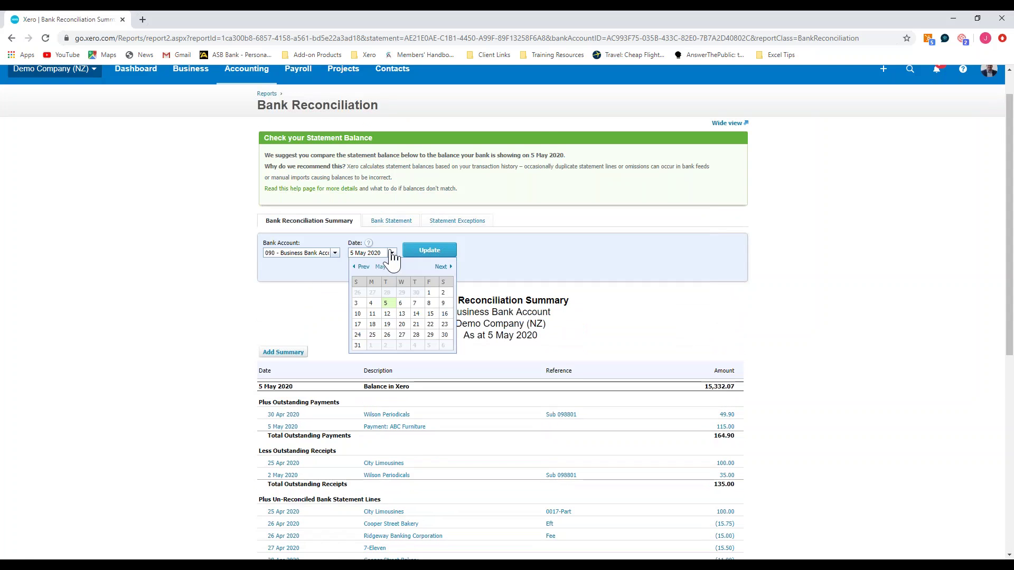
click(387, 267)
click(389, 302)
click(416, 302)
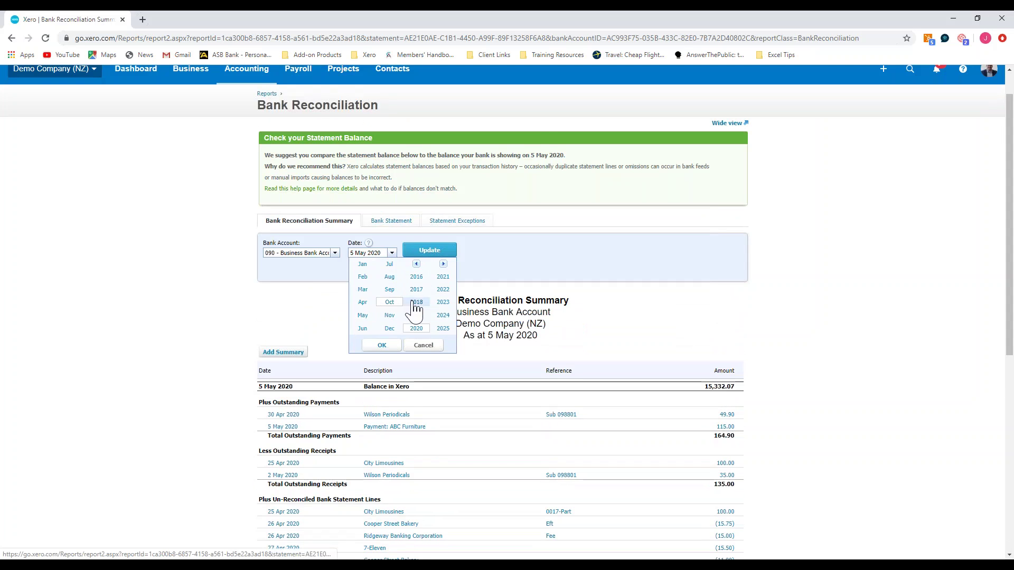
click(388, 345)
click(404, 338)
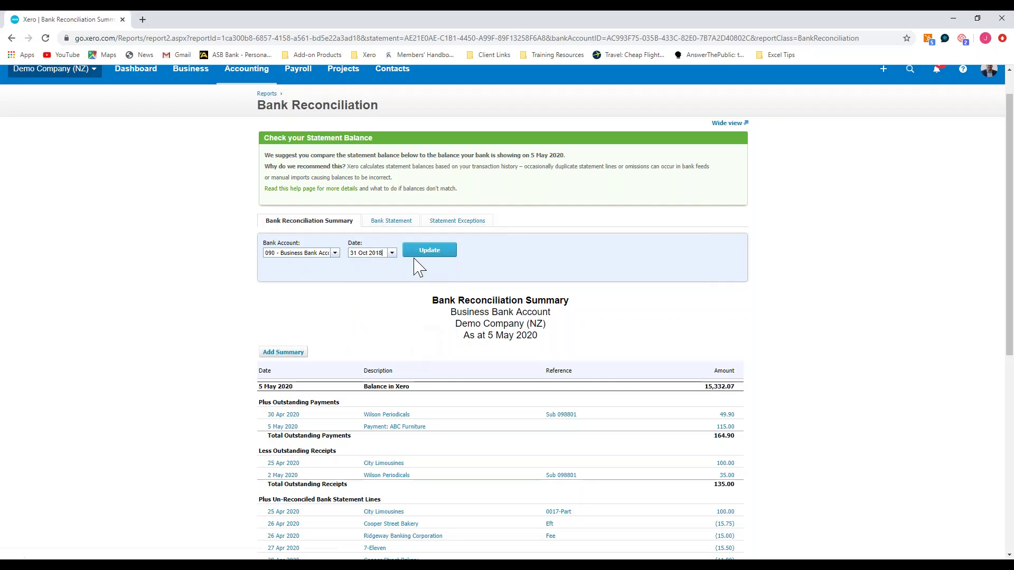
click(417, 263)
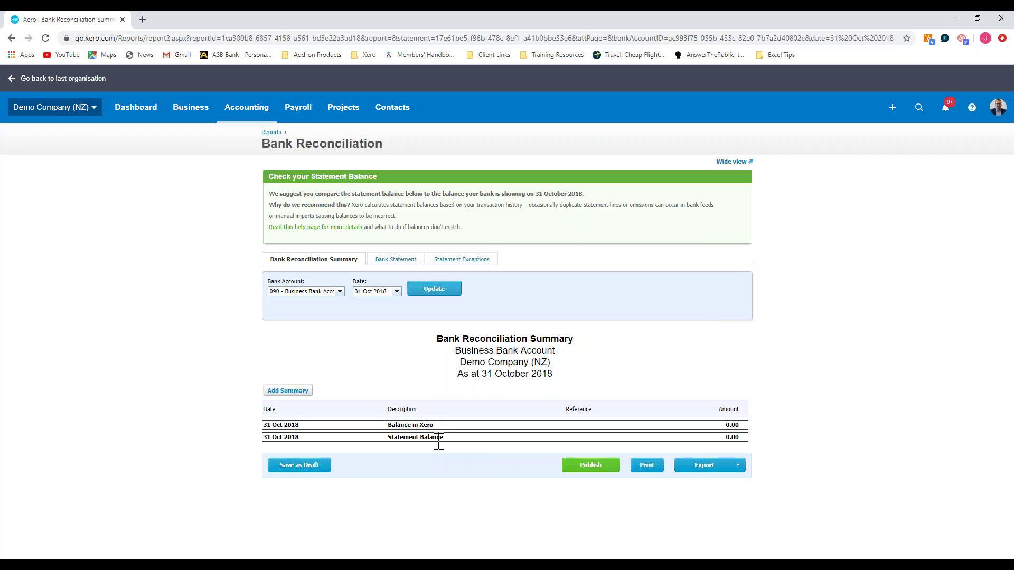
Step: From the dashboard, review the Business Bank Account's available actions and its list of items to reconcile, and return to the dashboard
click(140, 114)
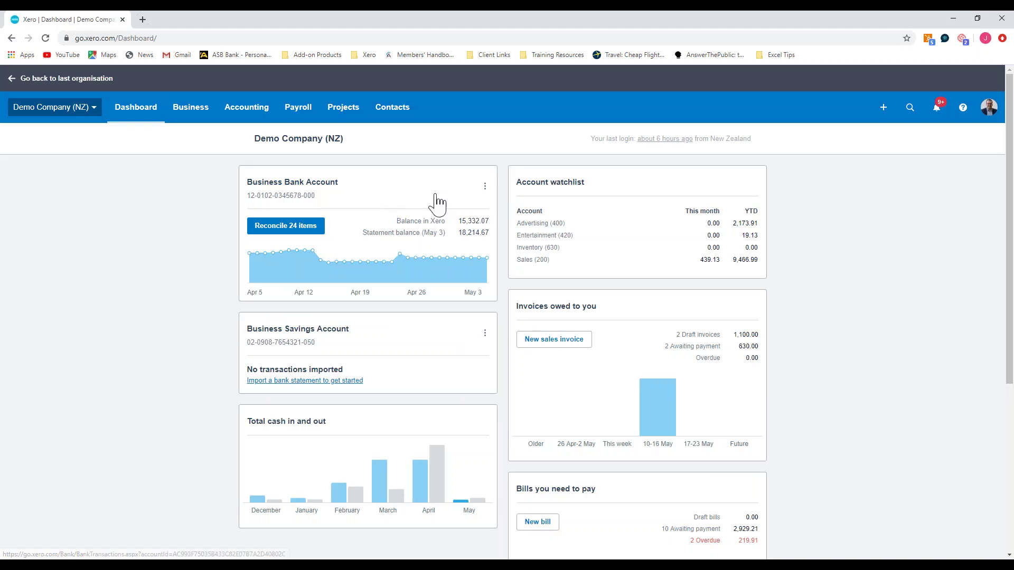
click(485, 187)
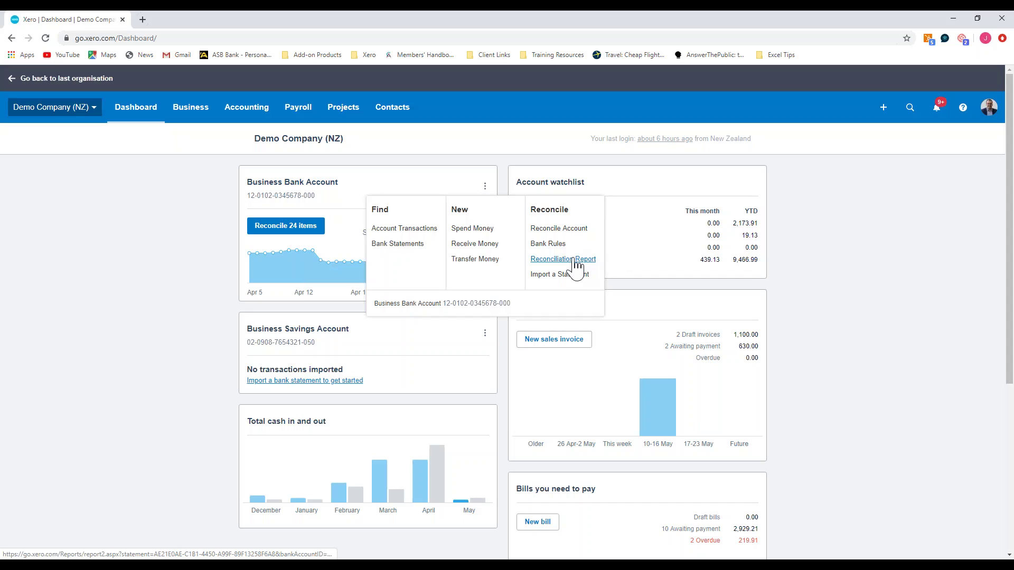
click(450, 152)
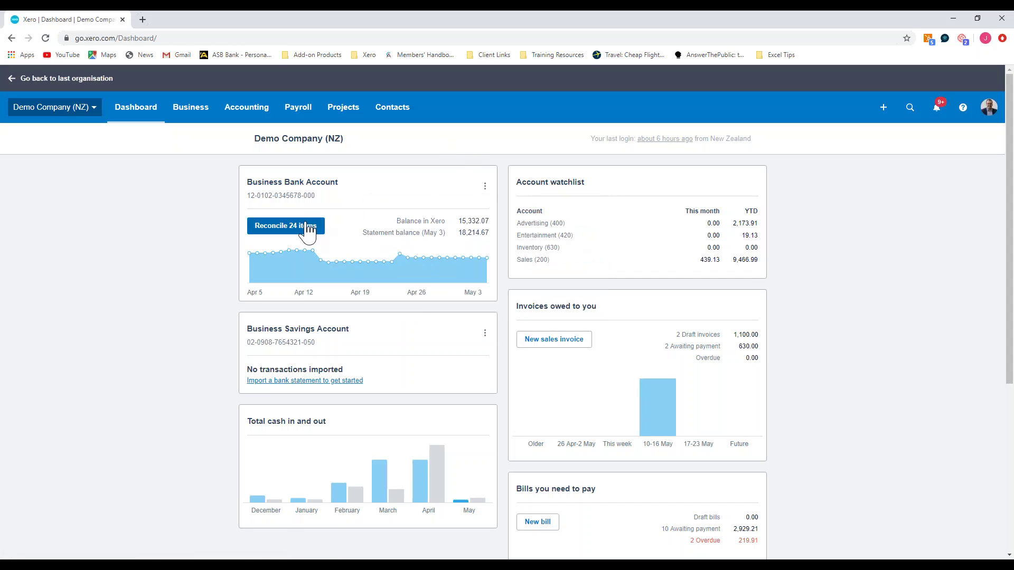
click(309, 231)
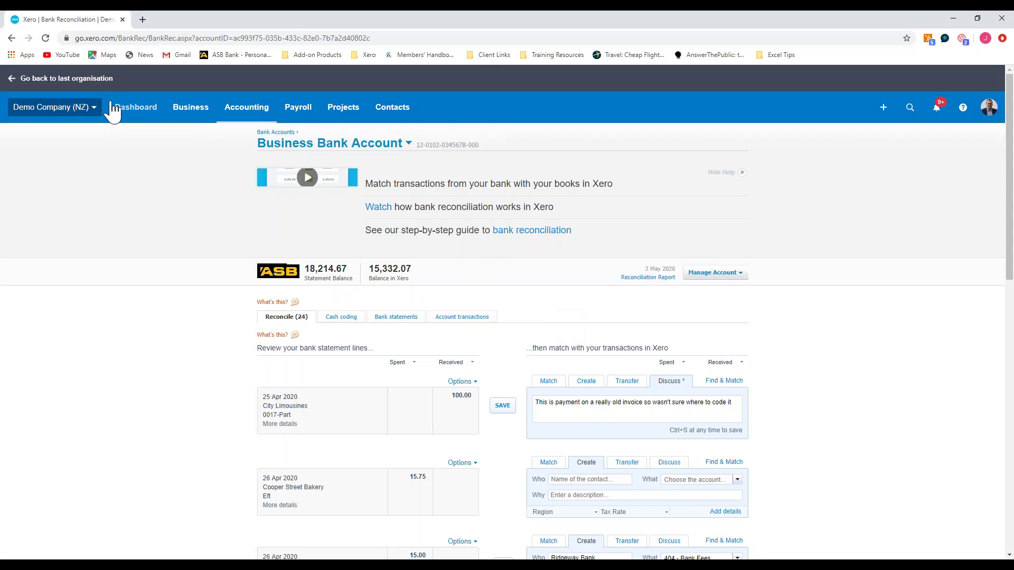
click(131, 110)
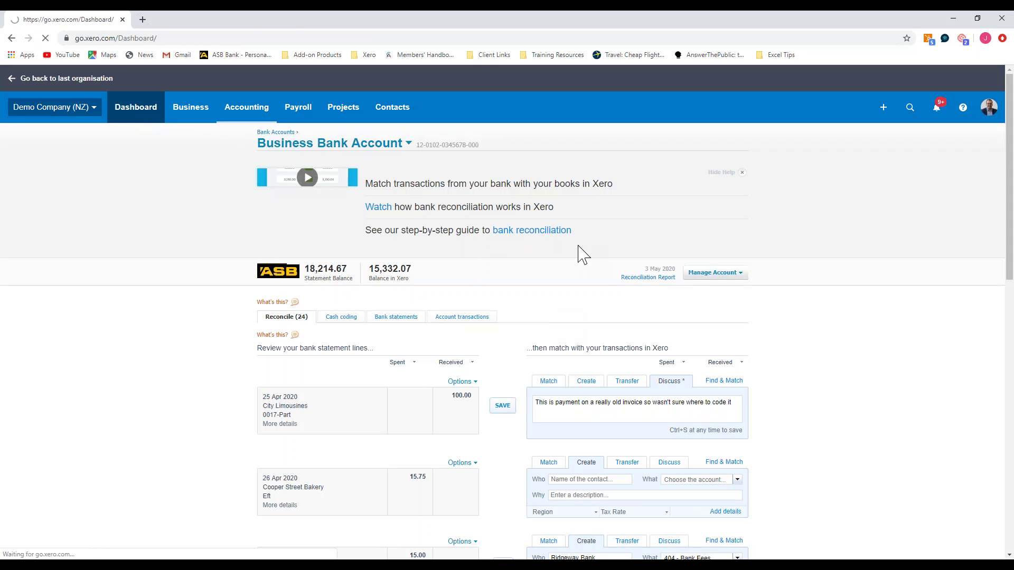